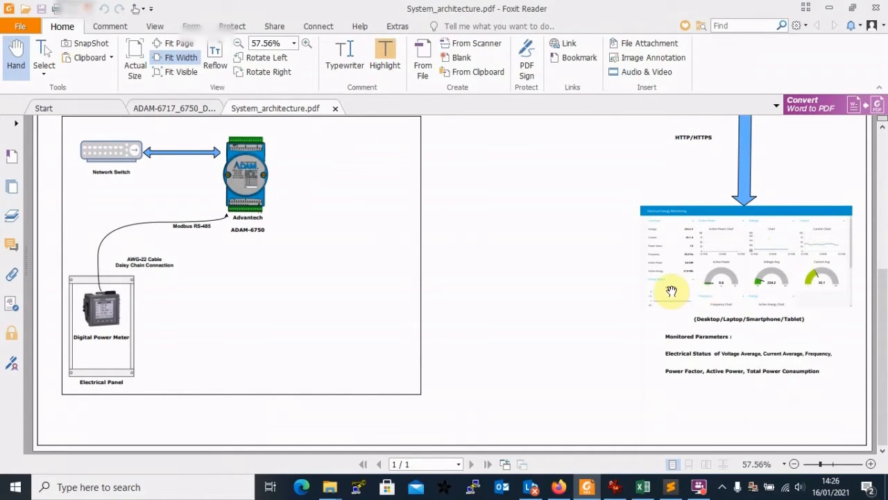
# Switch from the architecture diagram to the Node-RED flow and examine the PM Voltage Avg L-L and Modbus Flex Getter nodes.
pyautogui.scroll(3, 667, 293)
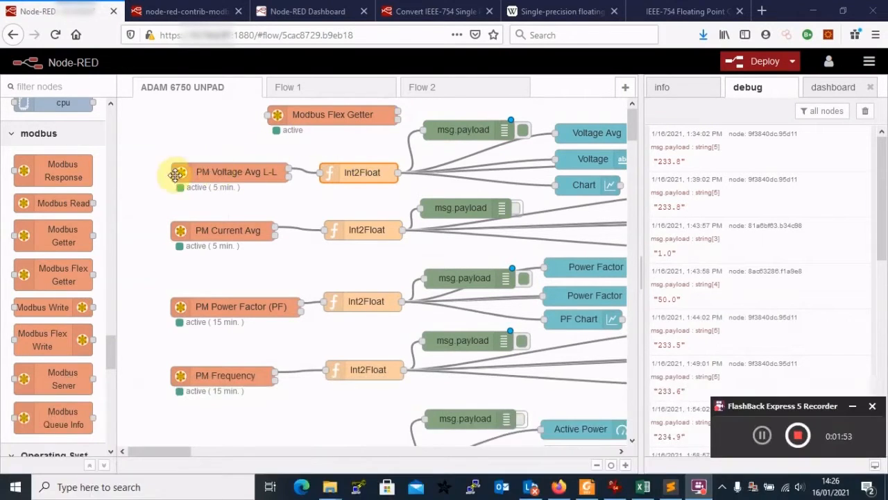
pyautogui.moveTo(59, 169); pyautogui.dragTo(226, 191)
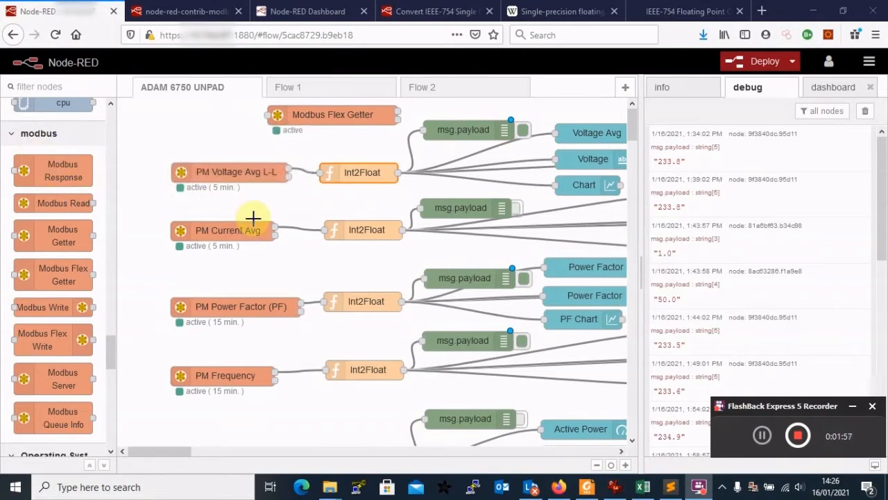
pyautogui.click(237, 173)
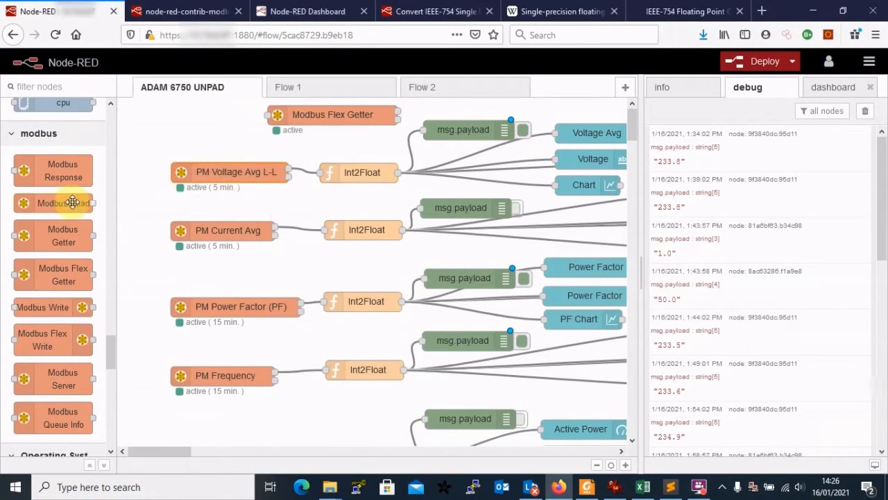
pyautogui.click(338, 114)
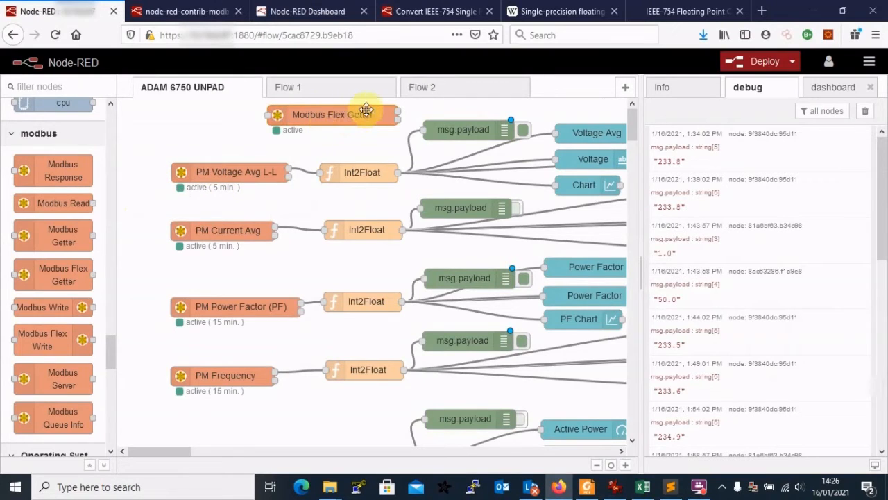
# Search the palette manager's installable modules for "modbus" and find the node-red-contrib-modbus package.
pyautogui.click(869, 61)
pyautogui.click(770, 256)
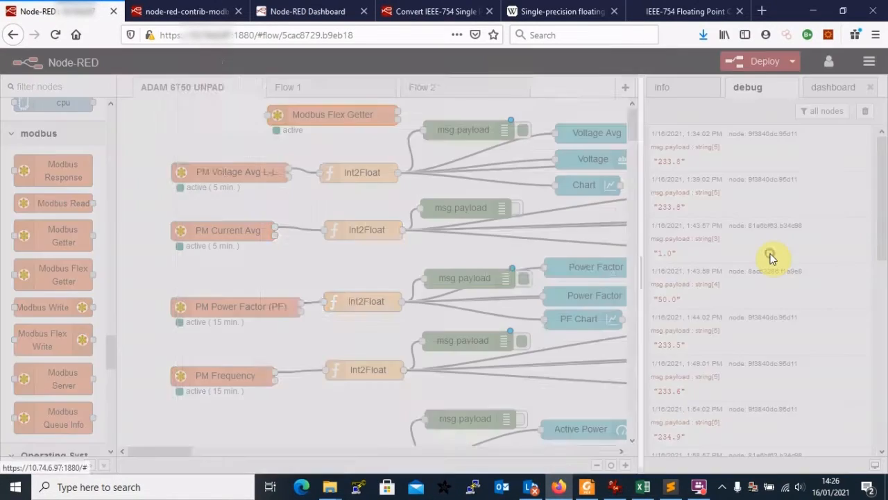
pyautogui.click(452, 139)
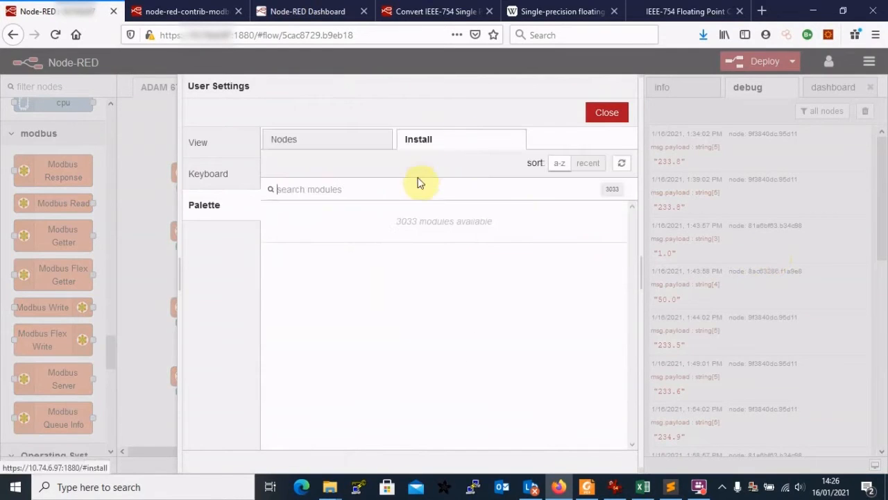
pyautogui.write('modbus')
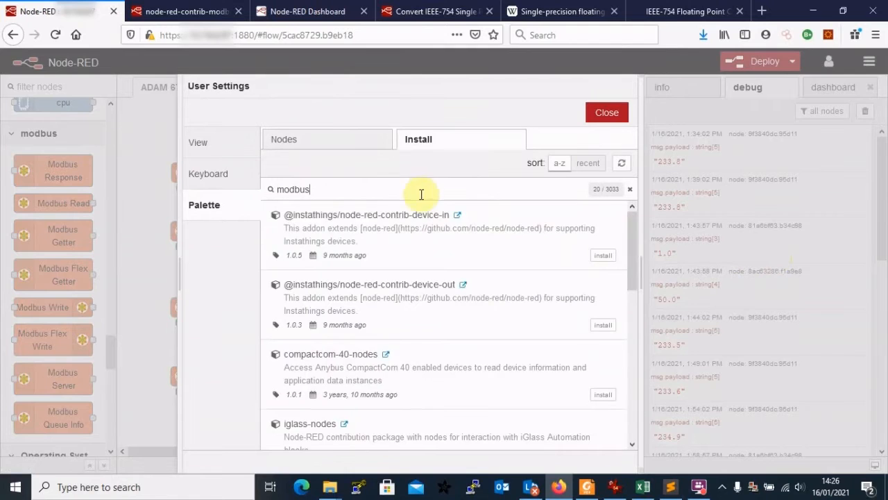
pyautogui.scroll(-10, 490, 301)
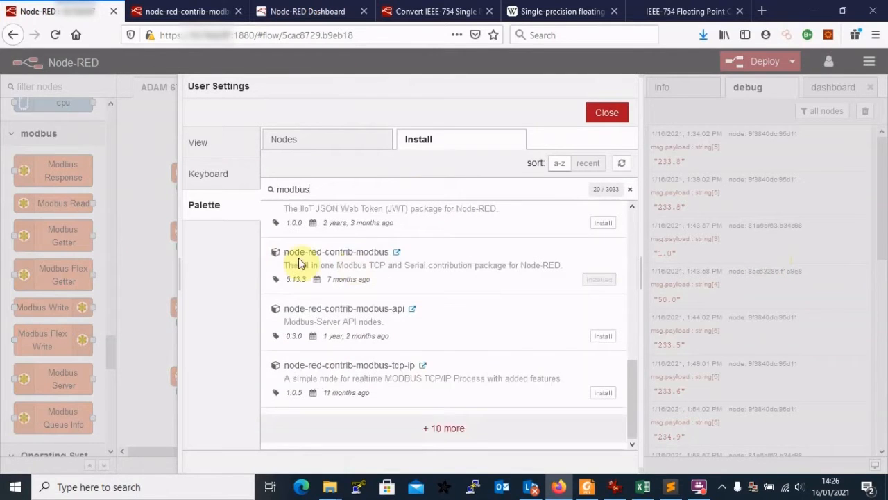
# Read the node-red-contrib-modbus documentation, including its install and usage sections, then return to the flow editor and close the user settings.
pyautogui.click(396, 252)
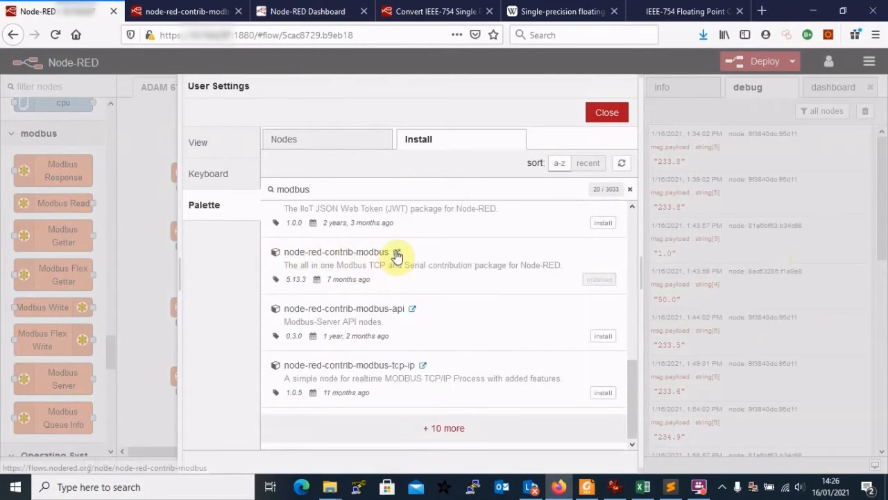
pyautogui.click(208, 12)
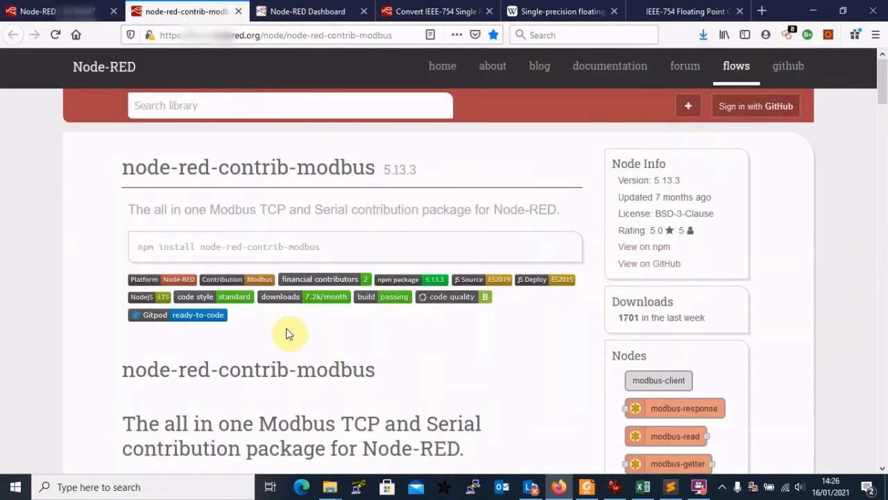
pyautogui.scroll(-5, 350, 338)
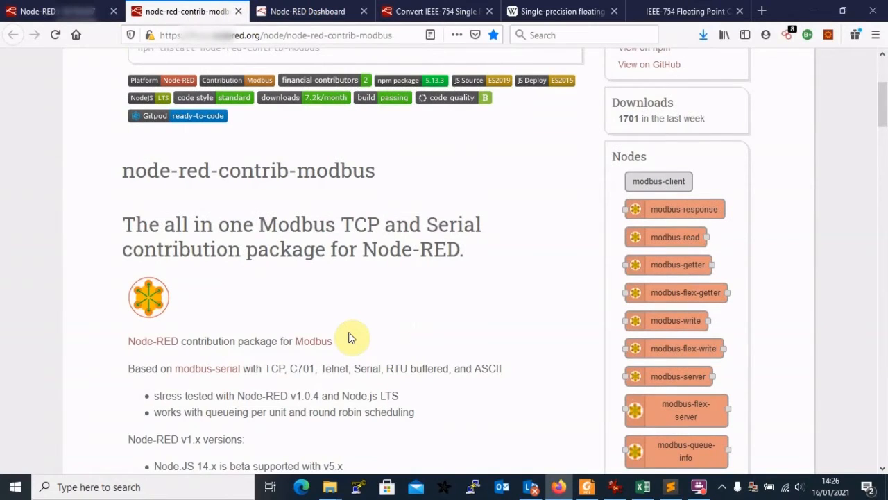
pyautogui.scroll(-3, 356, 335)
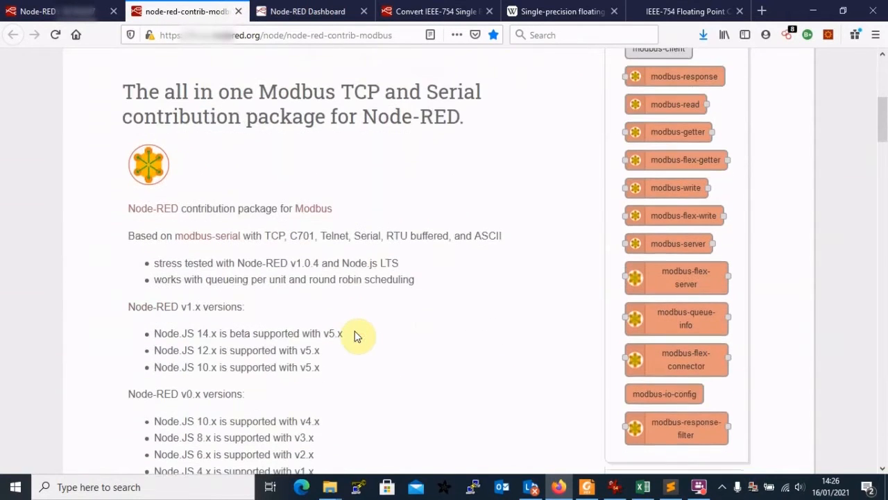
pyautogui.scroll(-10, 355, 336)
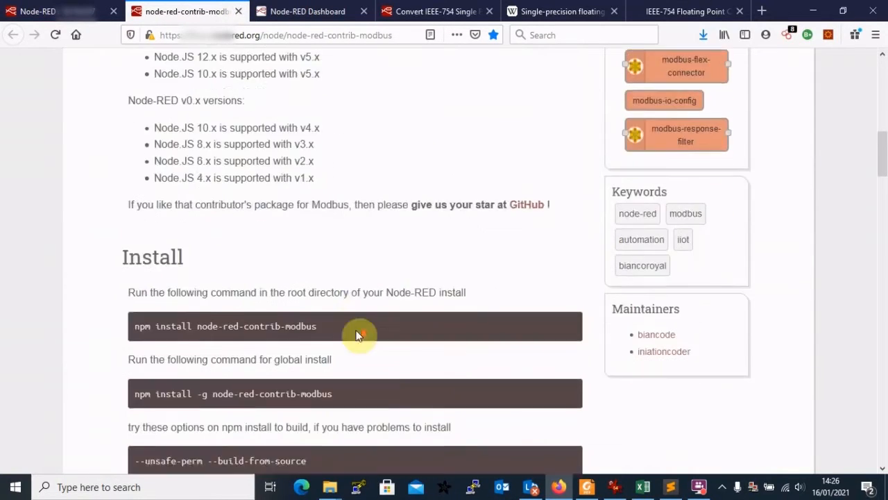
pyautogui.scroll(-11, 356, 335)
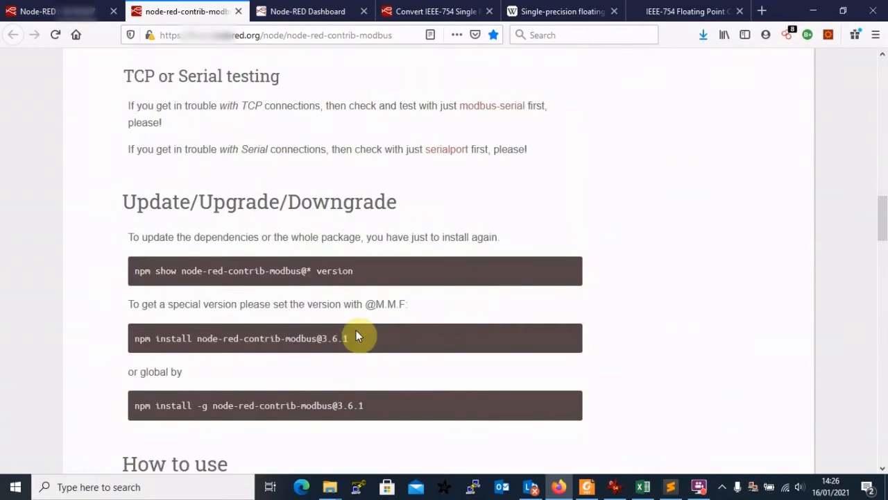
pyautogui.scroll(-10, 356, 336)
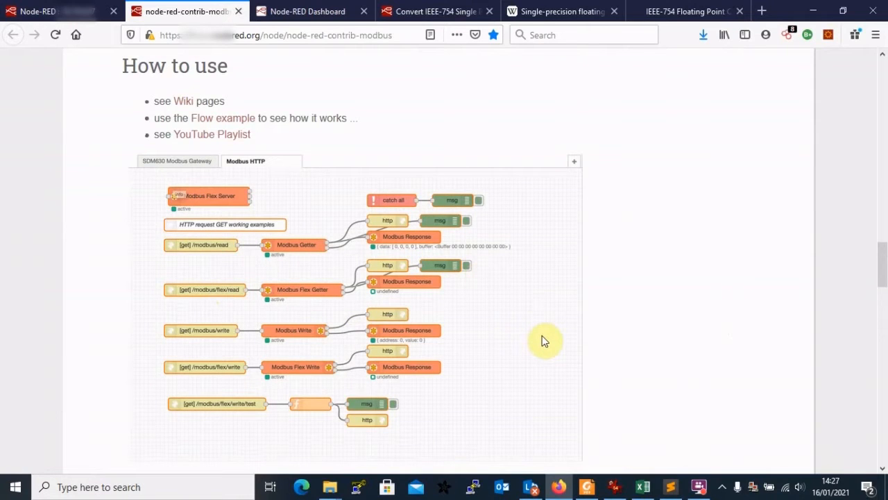
pyautogui.scroll(-17, 545, 340)
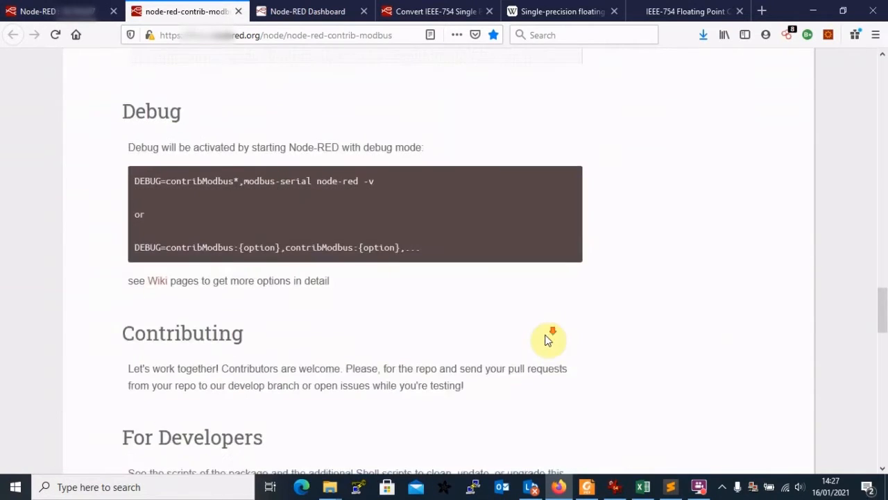
pyautogui.scroll(20, 546, 339)
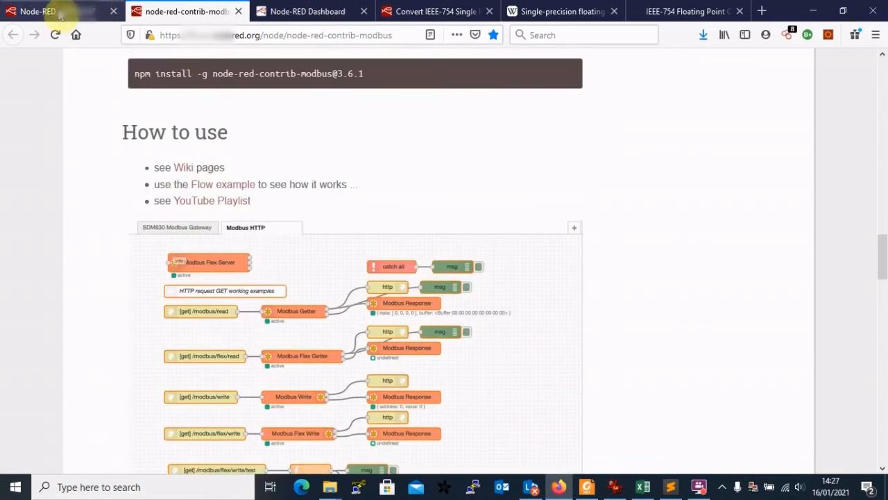
pyautogui.click(59, 11)
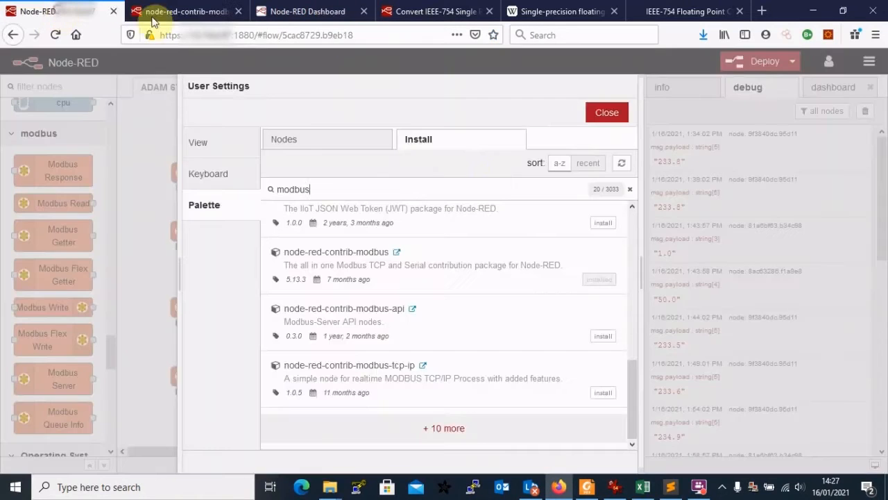
pyautogui.click(615, 115)
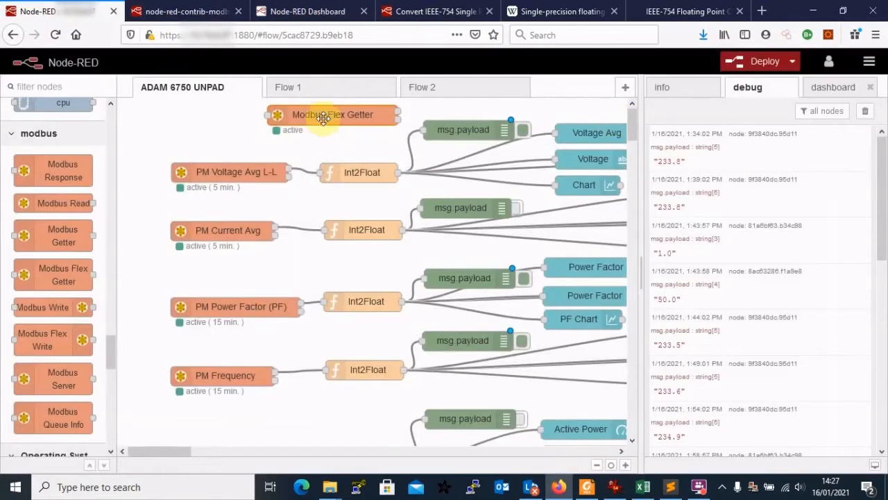
# Examine the PM5330 client configuration of the Modbus Flex Getter node, including its type, serial settings and Unit-Id, and leave without saving.
pyautogui.doubleClick(337, 116)
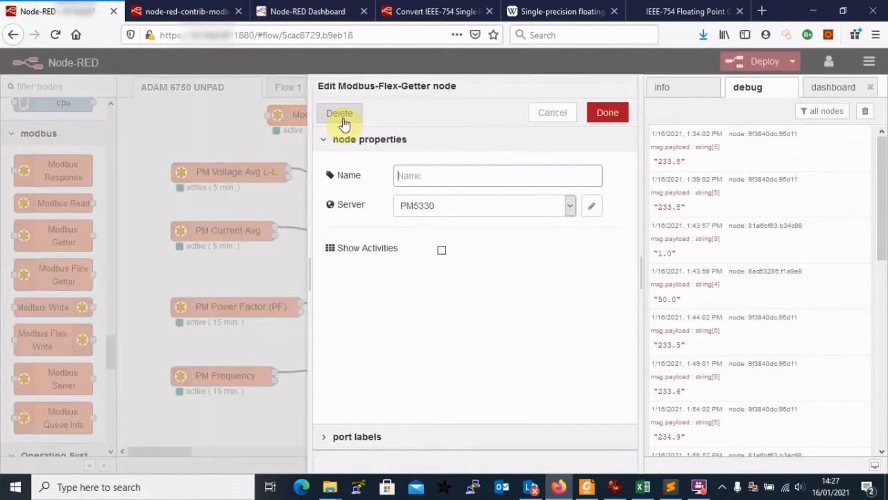
pyautogui.click(590, 206)
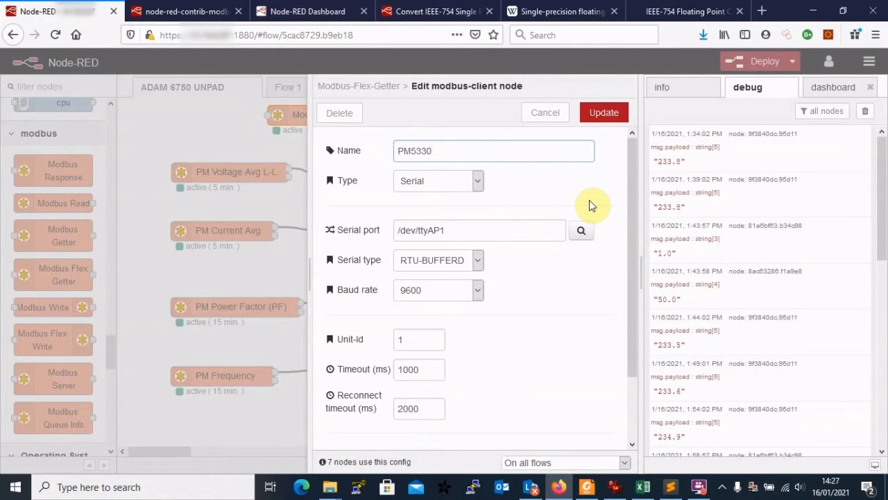
pyautogui.click(477, 181)
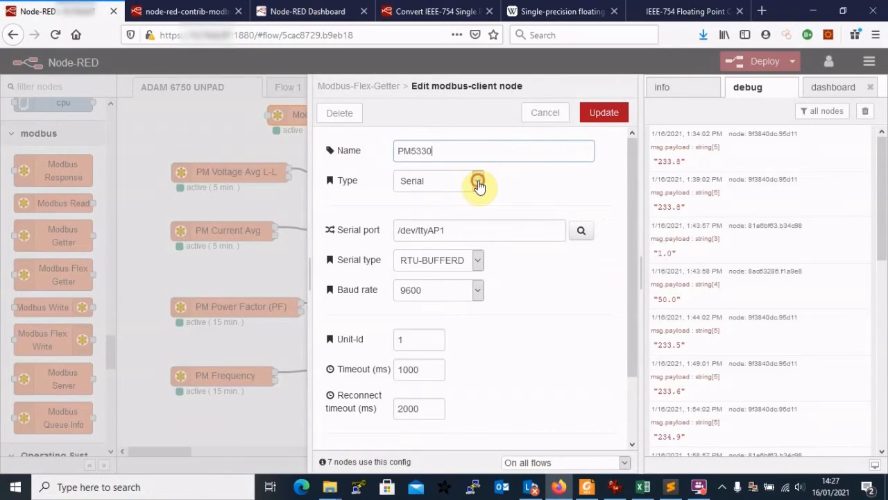
pyautogui.click(527, 185)
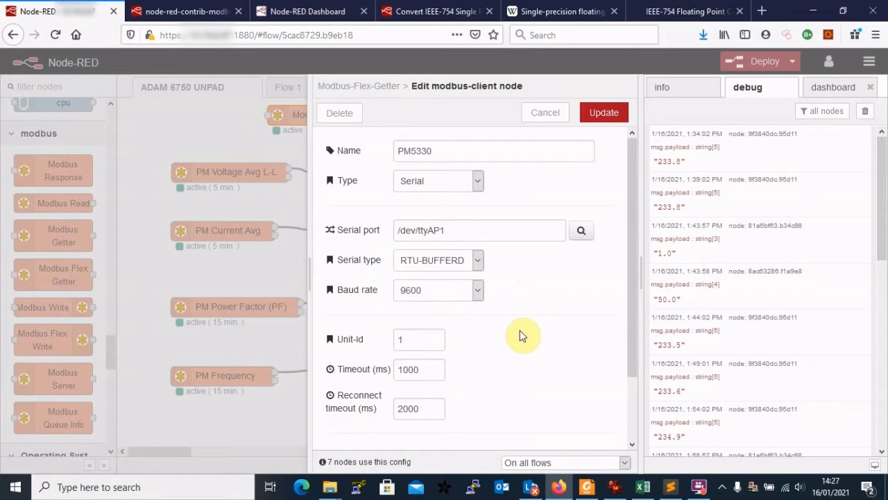
pyautogui.click(412, 341)
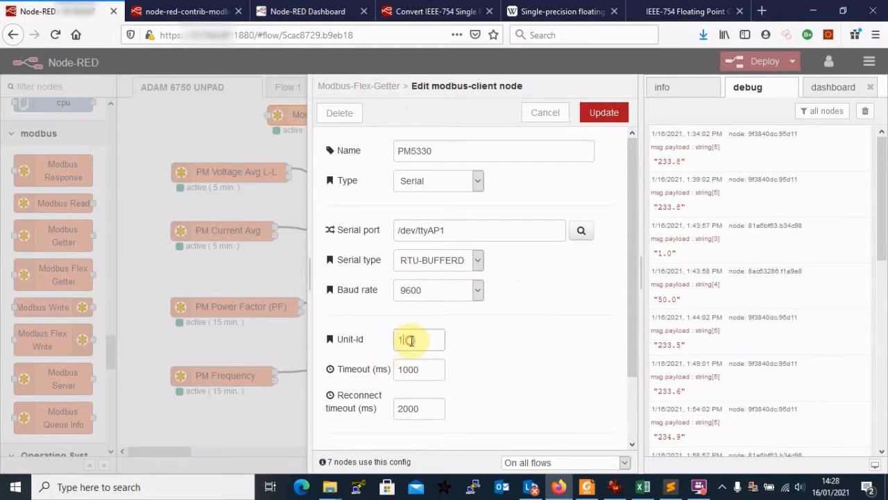
pyautogui.click(507, 344)
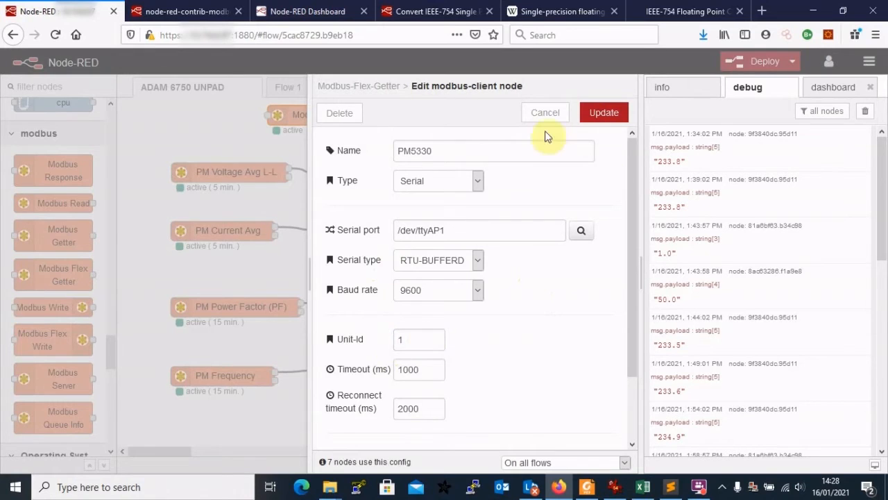
pyautogui.click(544, 112)
pyautogui.click(545, 113)
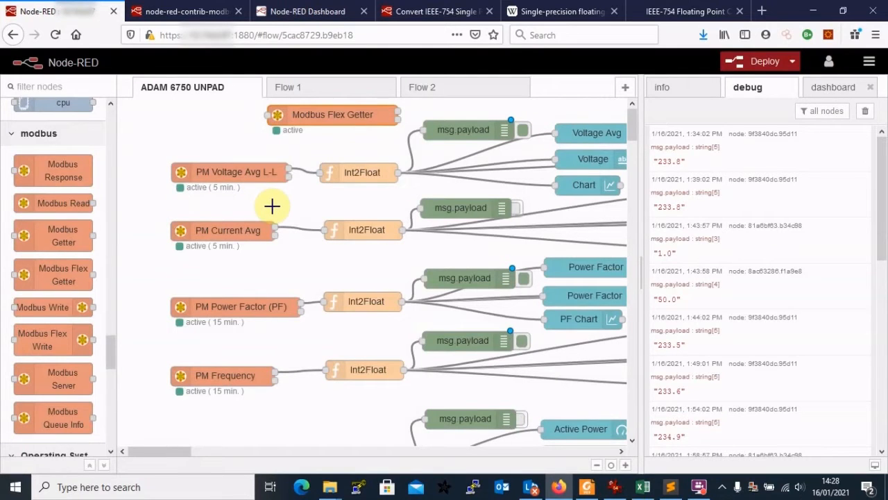
# Open the properties of the PM Voltage Avg L-L Modbus-Read node and check its Unit-Id.
pyautogui.click(227, 175)
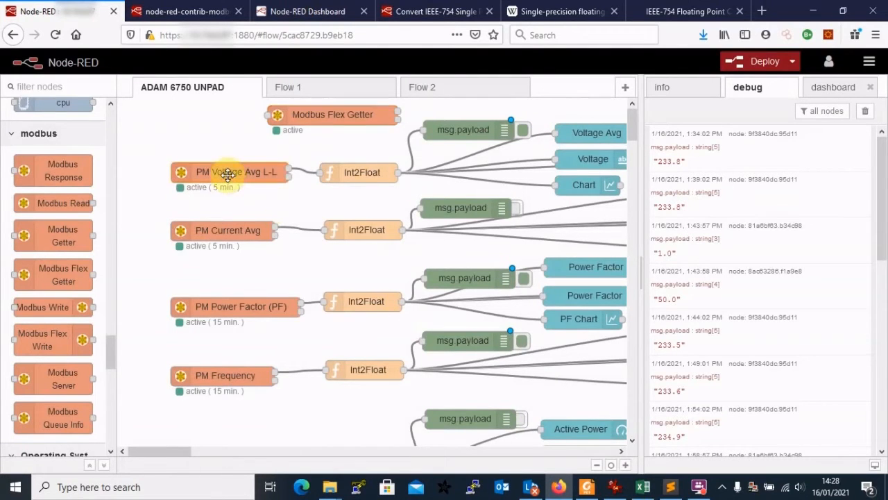
pyautogui.doubleClick(228, 174)
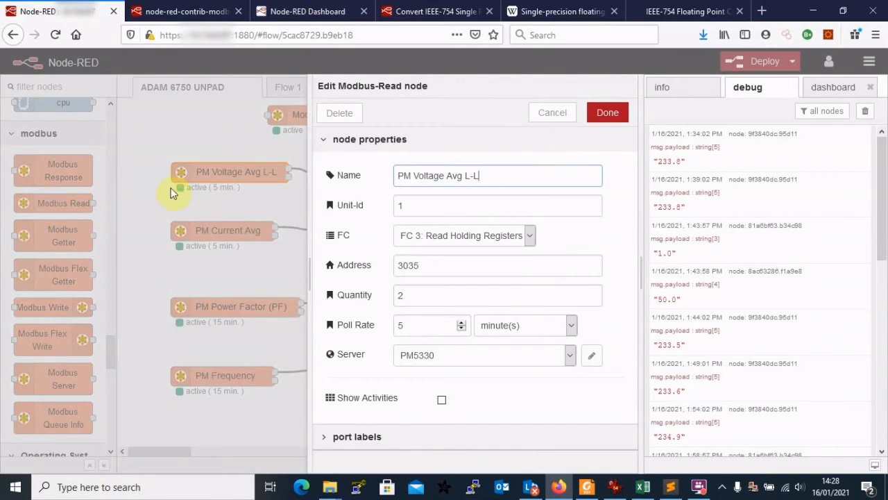
pyautogui.click(457, 208)
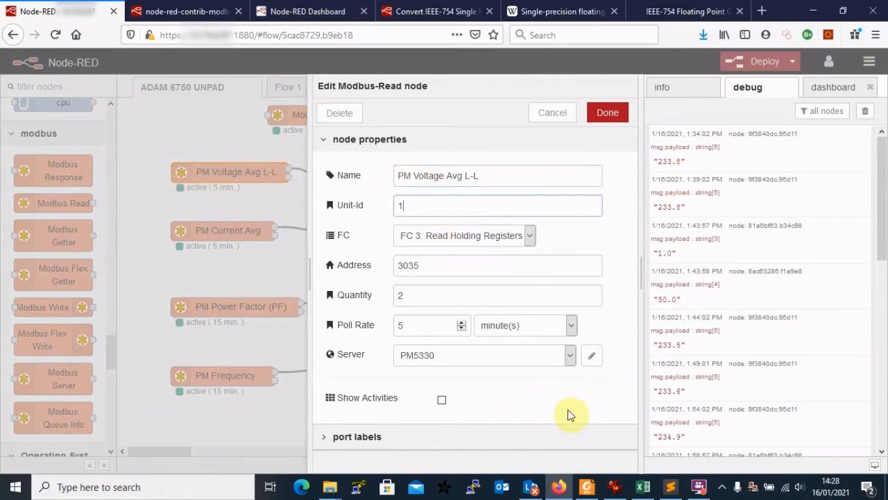
# Switch to the meter's register list in Excel, look up the register for Voltage L-N Avg, and minimize the workbook.
pyautogui.click(643, 488)
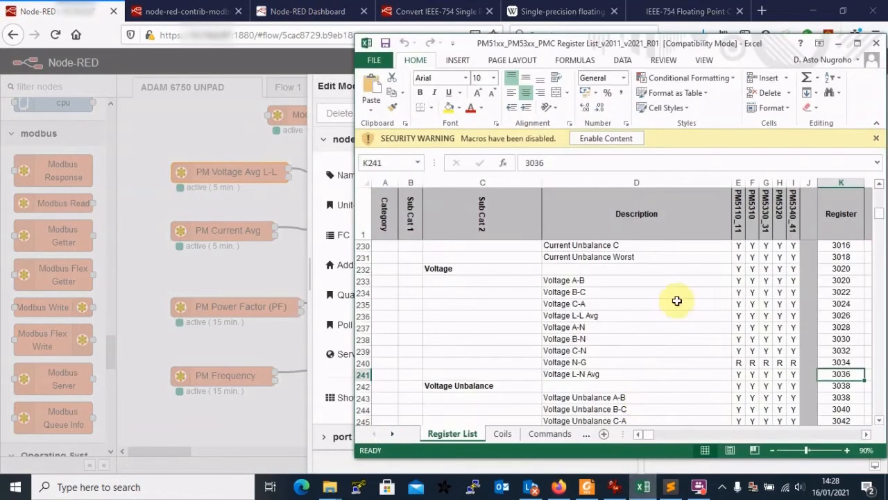
pyautogui.click(679, 326)
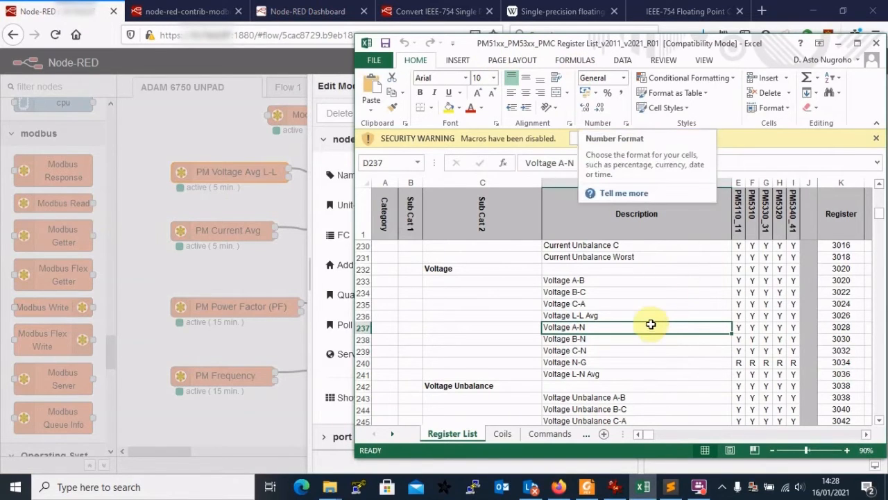
pyautogui.click(608, 374)
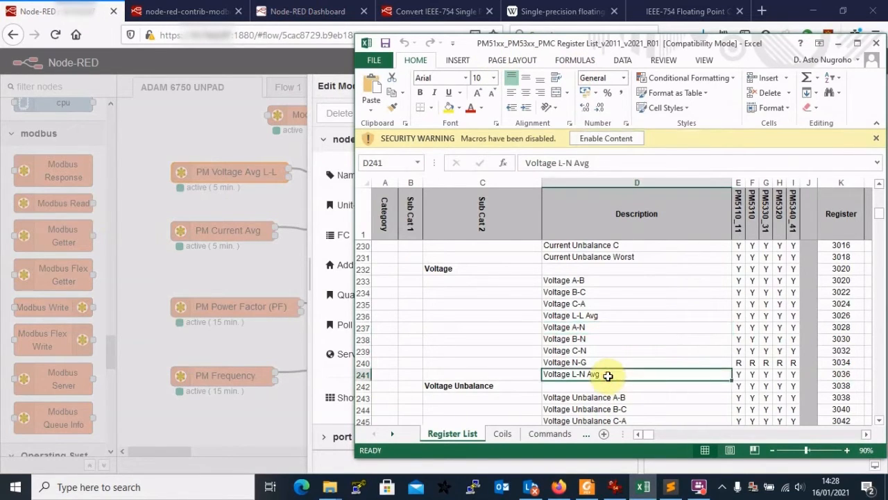
pyautogui.click(832, 375)
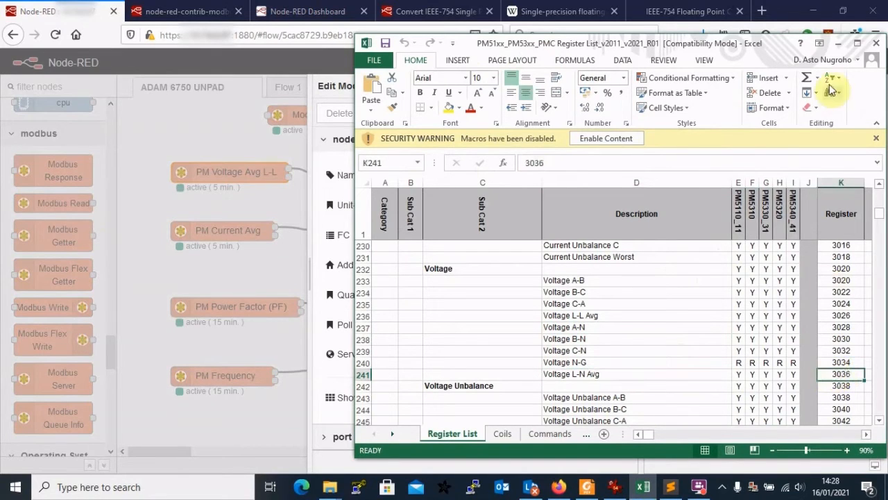
pyautogui.click(839, 45)
# Check the Address, Quantity and Server settings of the PM Voltage Avg L-L node, then close its properties.
pyautogui.click(432, 266)
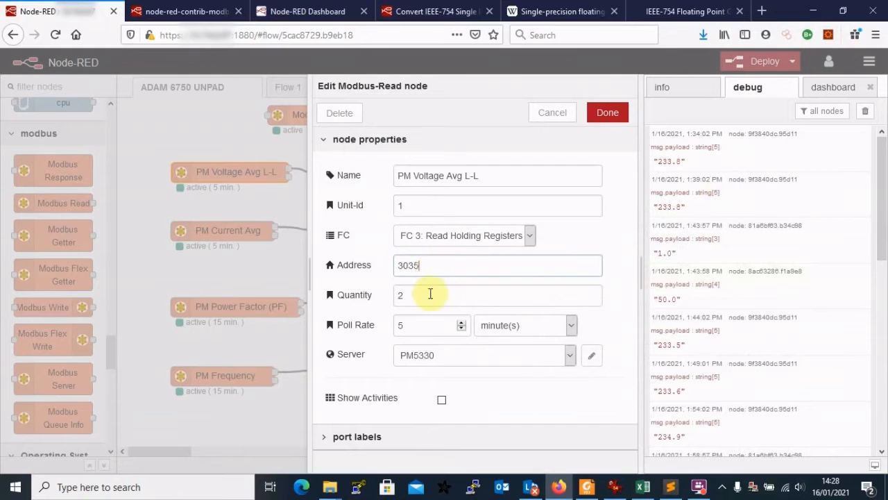
pyautogui.click(428, 295)
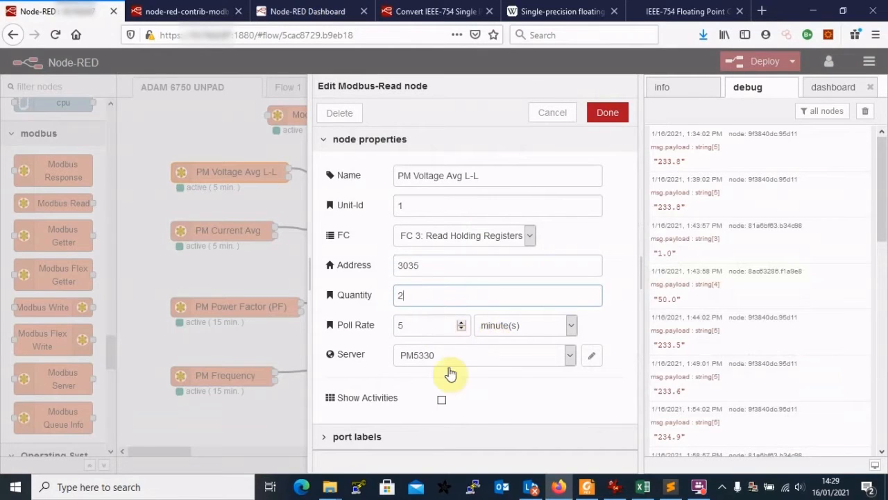
pyautogui.click(570, 357)
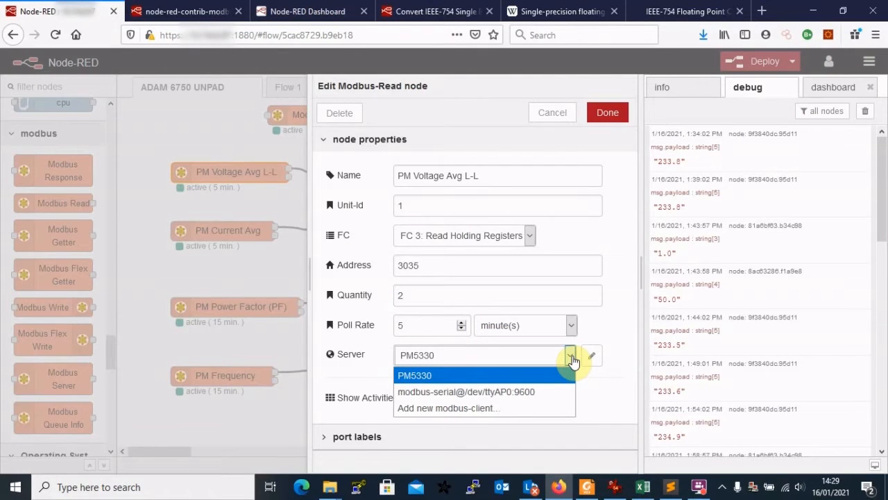
pyautogui.click(570, 358)
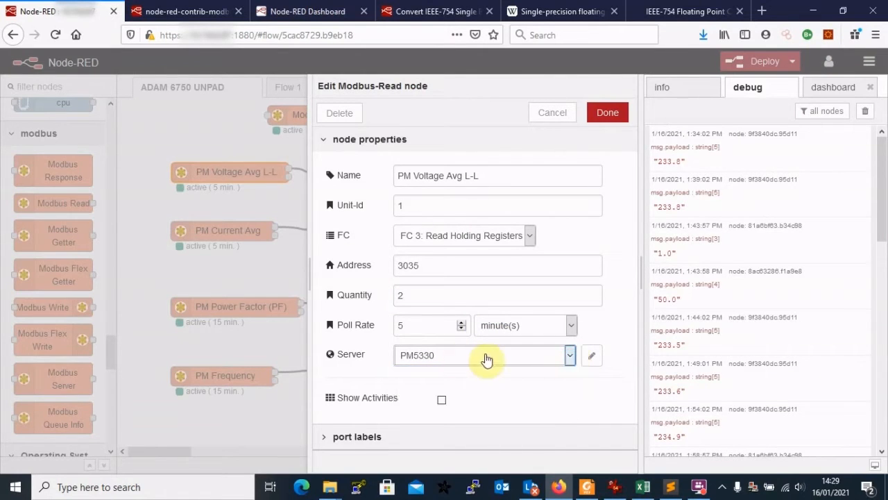
pyautogui.click(605, 113)
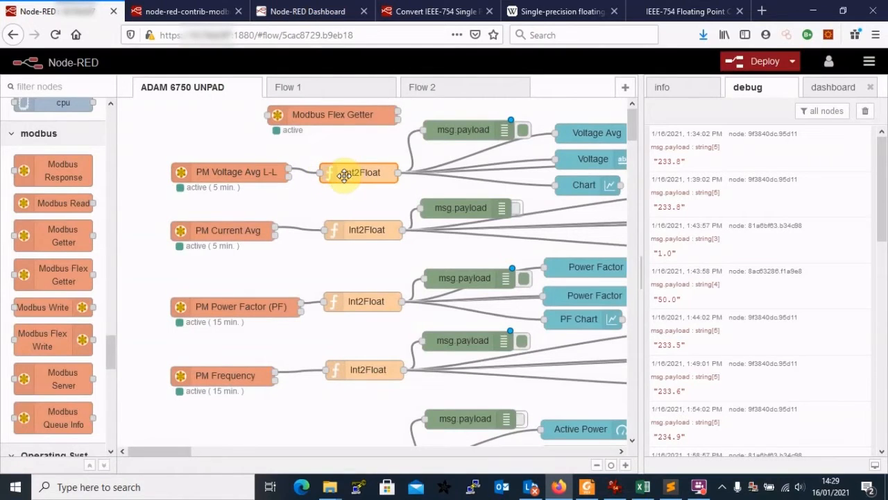
# View the help information for the Int2Float node after PM Voltage Avg L-L and locate the function node in the palette.
pyautogui.click(664, 88)
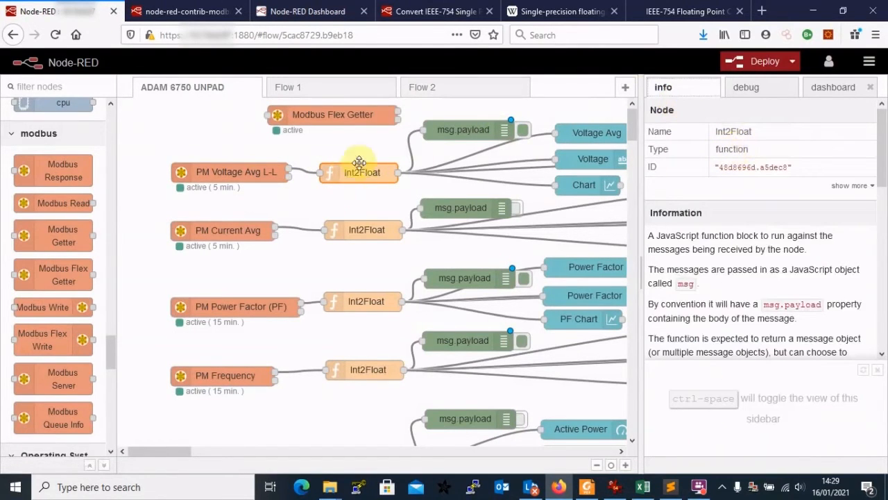
pyautogui.moveTo(111, 350); pyautogui.dragTo(118, 118)
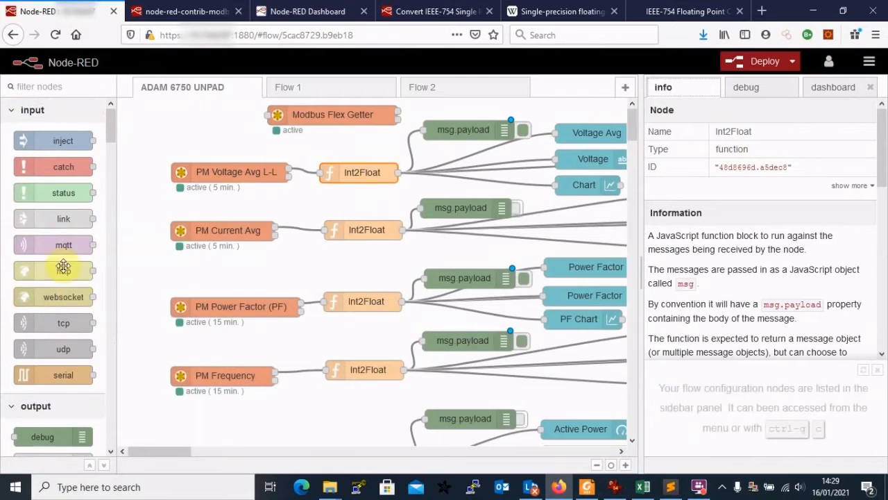
pyautogui.scroll(-4, 59, 239)
pyautogui.scroll(-4, 59, 239)
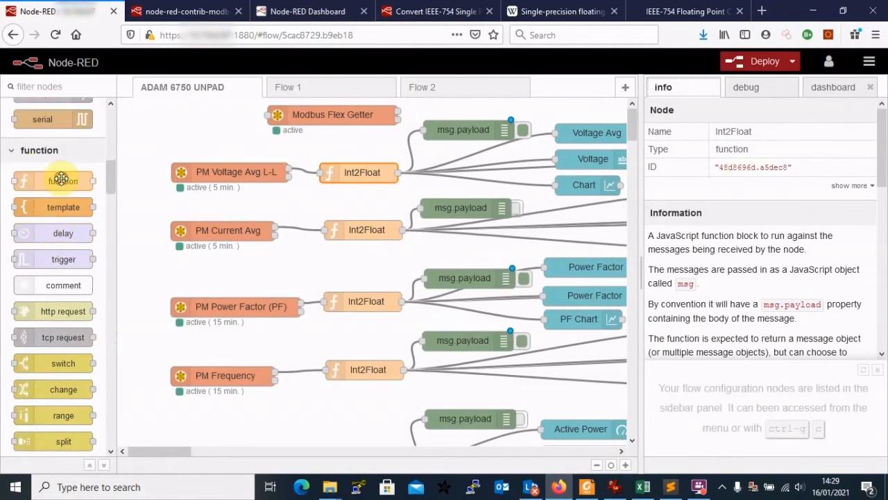
pyautogui.click(61, 179)
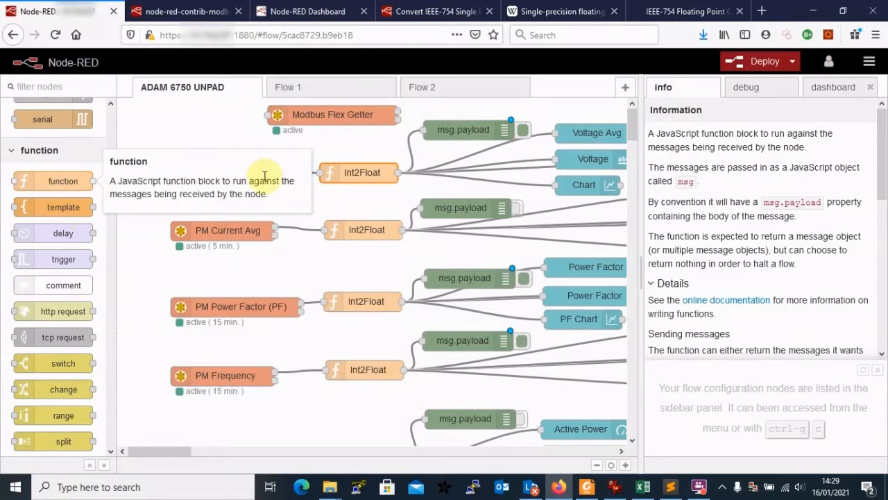
# Open the Int2Float node fed by PM Voltage Avg L-L and read its payload conversion code.
pyautogui.doubleClick(365, 171)
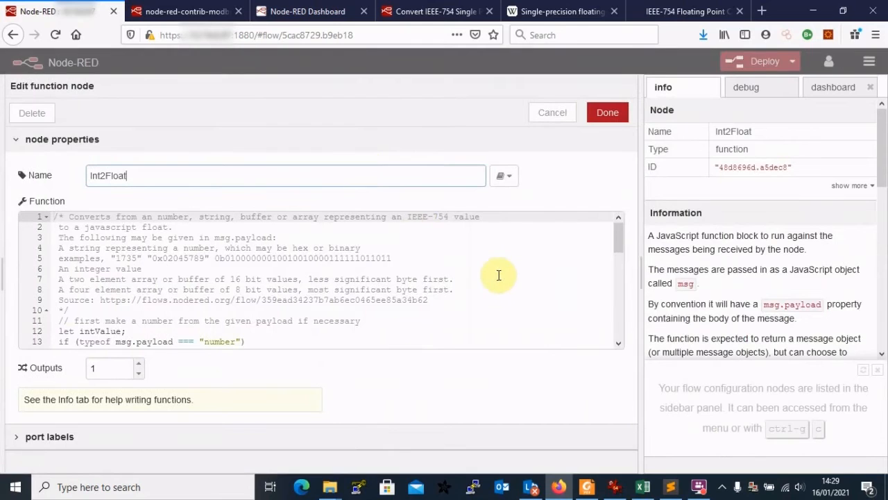
pyautogui.scroll(-3, 497, 275)
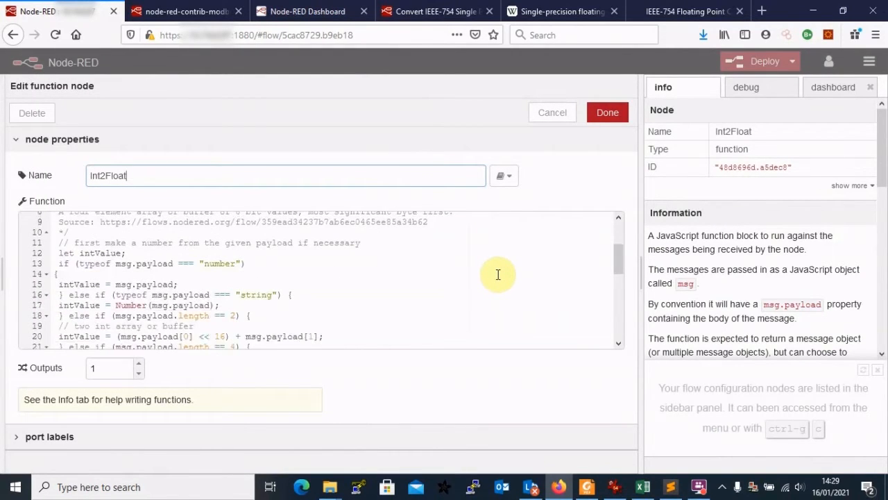
pyautogui.scroll(-1, 497, 275)
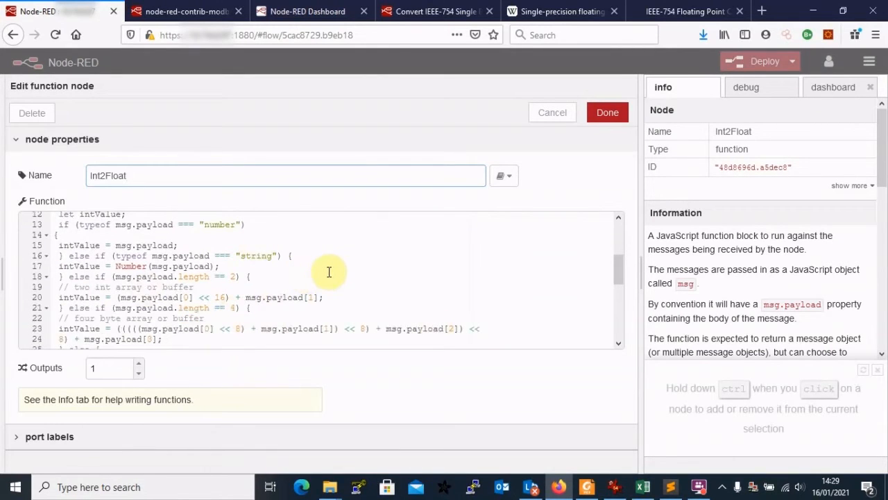
# Read the Node-RED library page on converting an IEEE-754 single precision float to a JavaScript float.
pyautogui.click(415, 14)
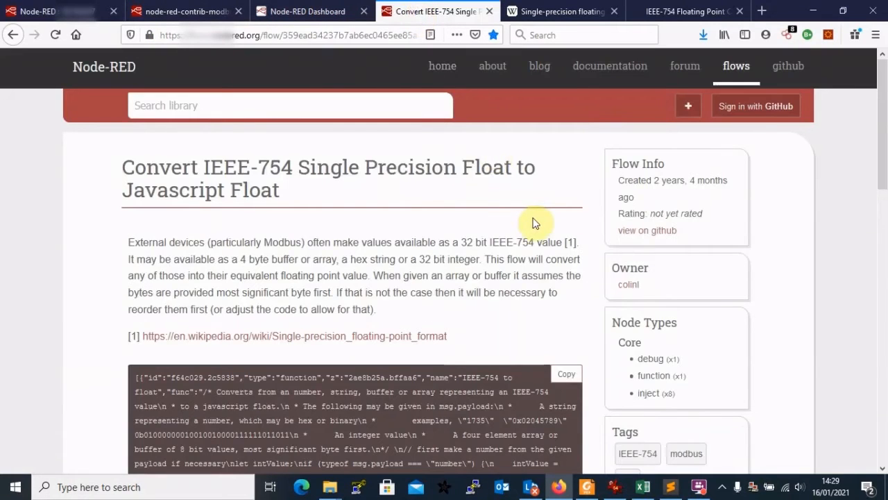
pyautogui.scroll(-10, 535, 222)
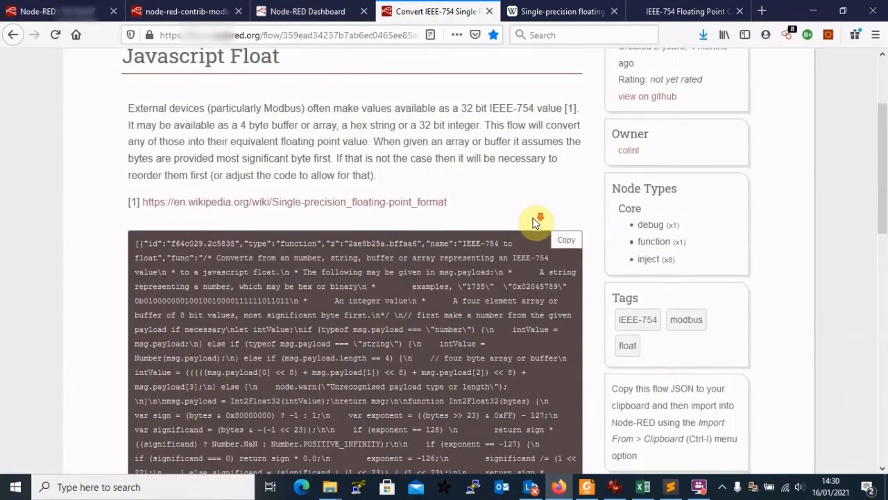
pyautogui.scroll(10, 466, 277)
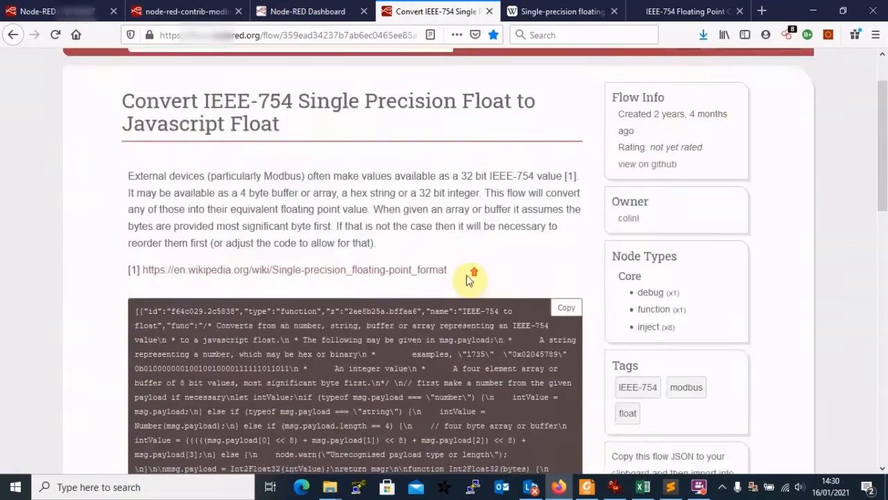
pyautogui.scroll(-3, 467, 277)
pyautogui.scroll(5, 257, 234)
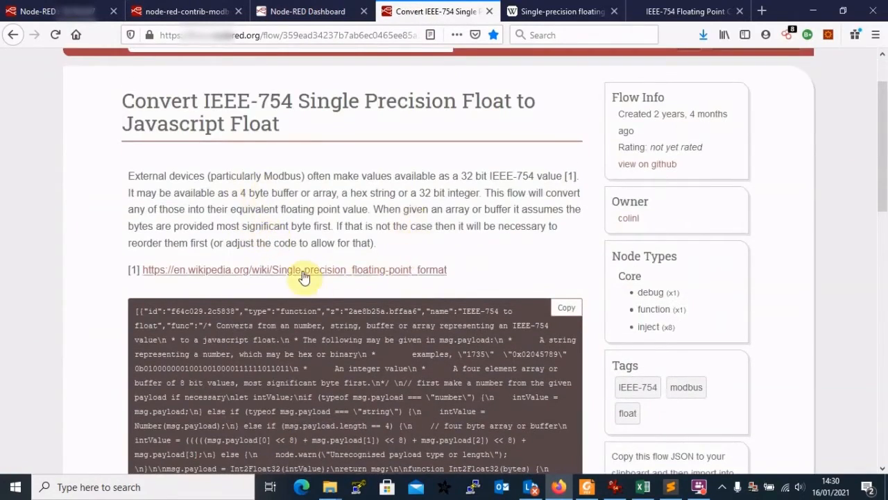
pyautogui.scroll(2, 307, 276)
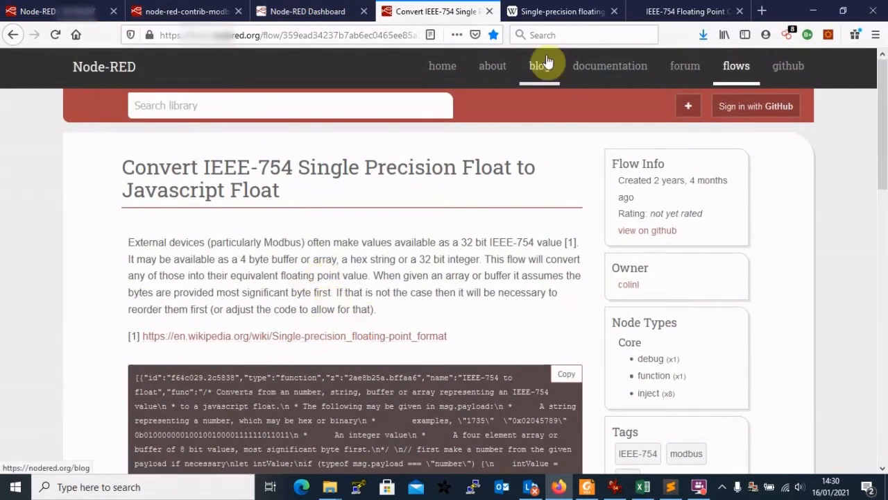
# Skim the Wikipedia article on the single-precision floating-point format, including its introduction and contents.
pyautogui.click(548, 12)
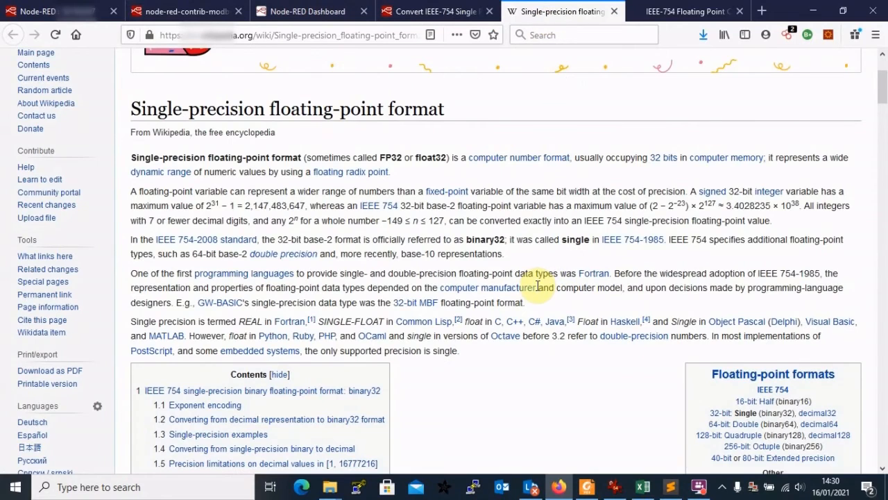
pyautogui.scroll(4, 538, 285)
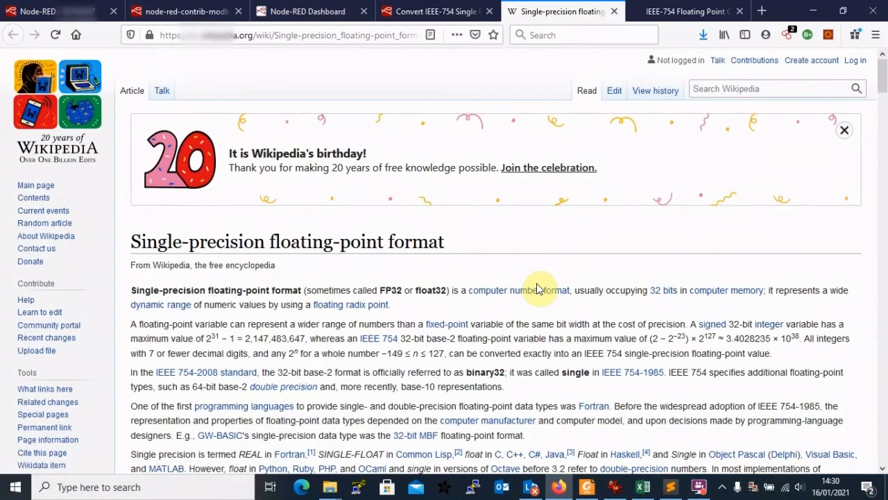
pyautogui.scroll(-5, 538, 286)
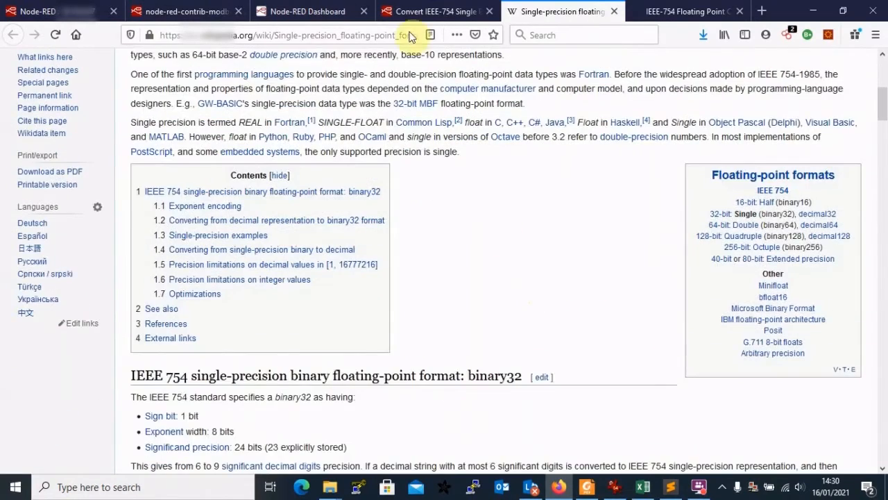
# Return to the Int2Float function editor and examine the two-int array branch and the Int2Float32 conversion code.
pyautogui.click(413, 14)
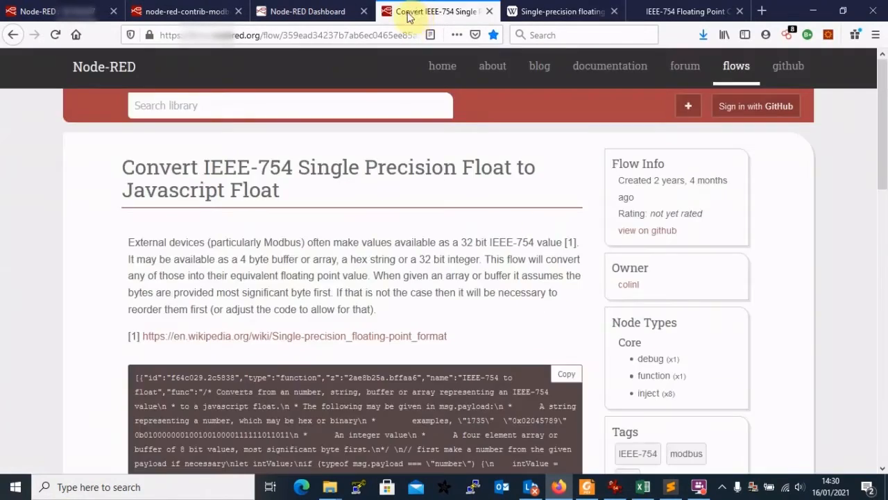
pyautogui.click(298, 12)
pyautogui.click(193, 12)
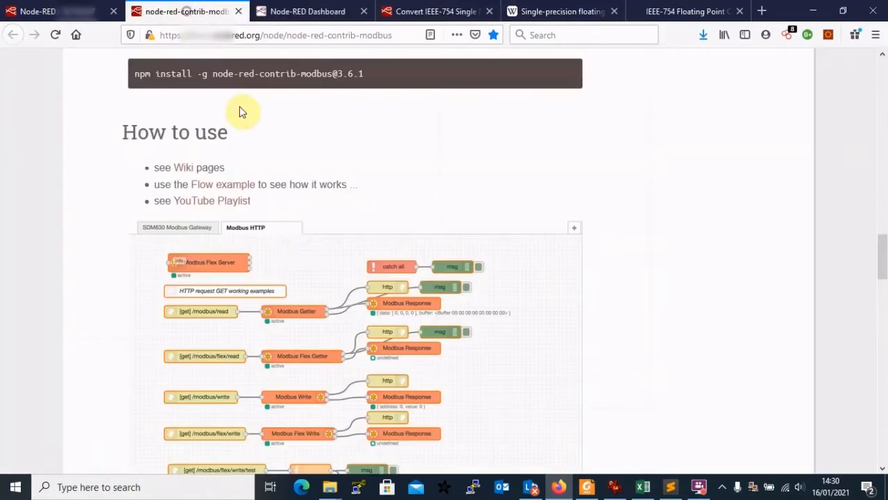
pyautogui.click(32, 10)
pyautogui.click(229, 291)
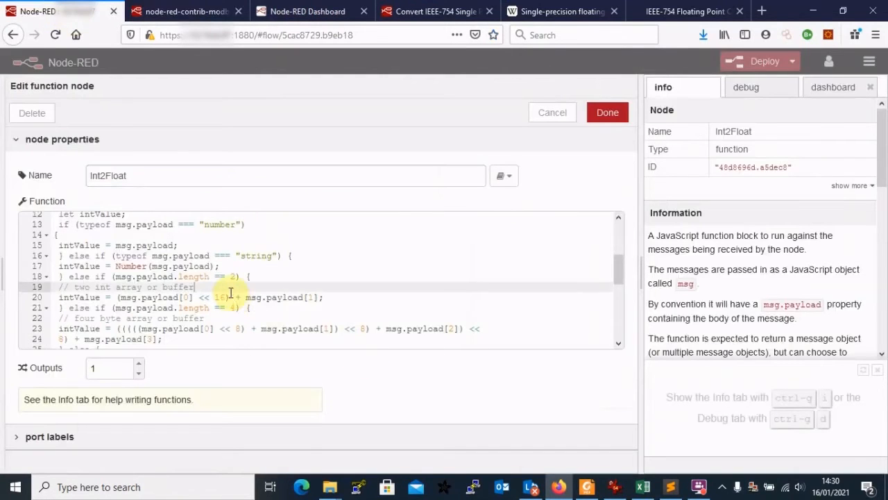
pyautogui.scroll(-6, 231, 293)
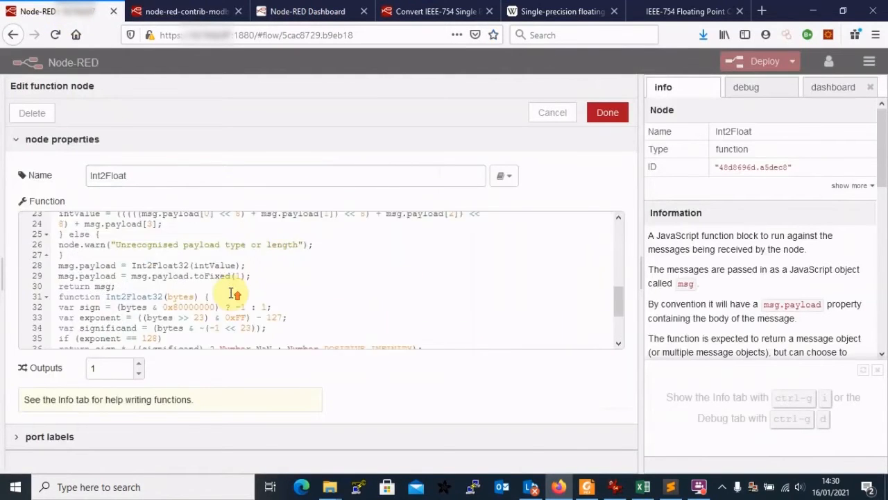
pyautogui.scroll(3, 234, 294)
# Switch to Integer-to-Float-Modbus.js in Sublime Text and examine the number, string and four-byte payload conditions.
pyautogui.click(660, 486)
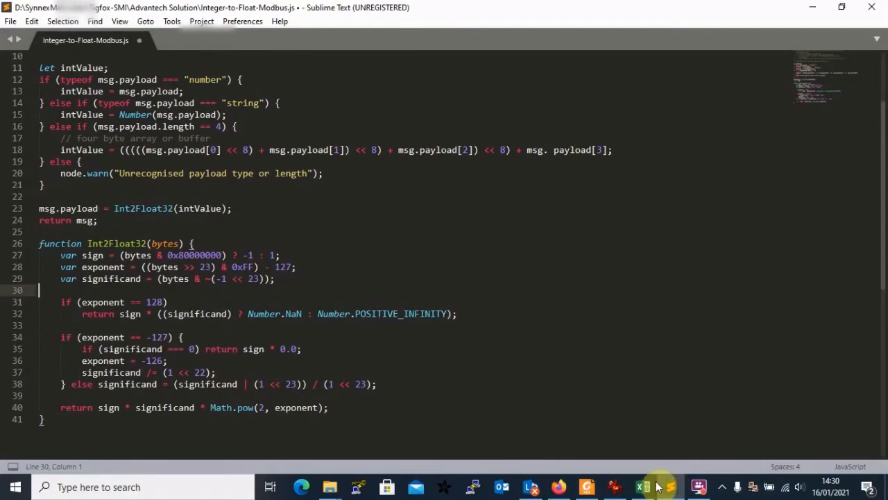
pyautogui.scroll(2, 460, 354)
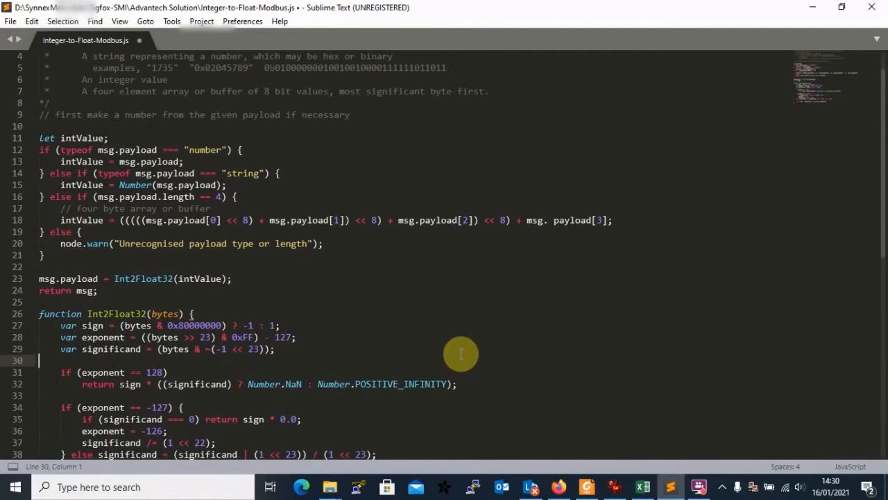
pyautogui.scroll(1, 460, 353)
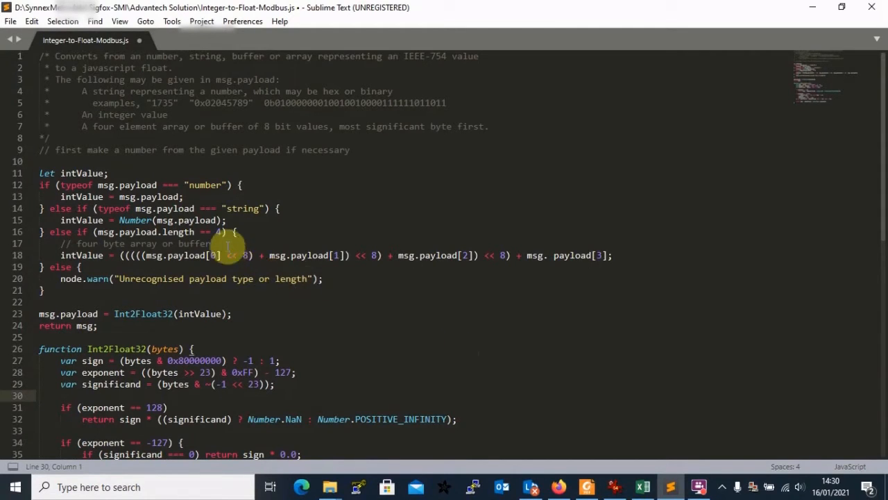
pyautogui.click(221, 233)
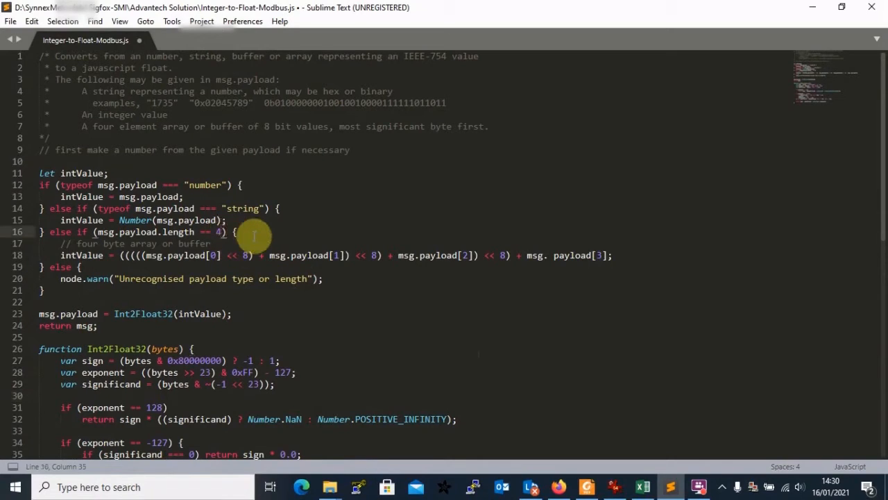
pyautogui.click(199, 185)
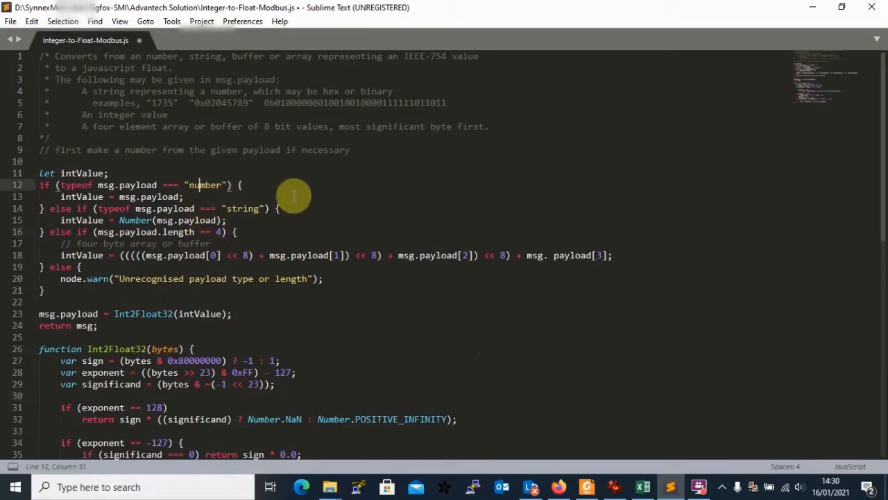
pyautogui.click(261, 208)
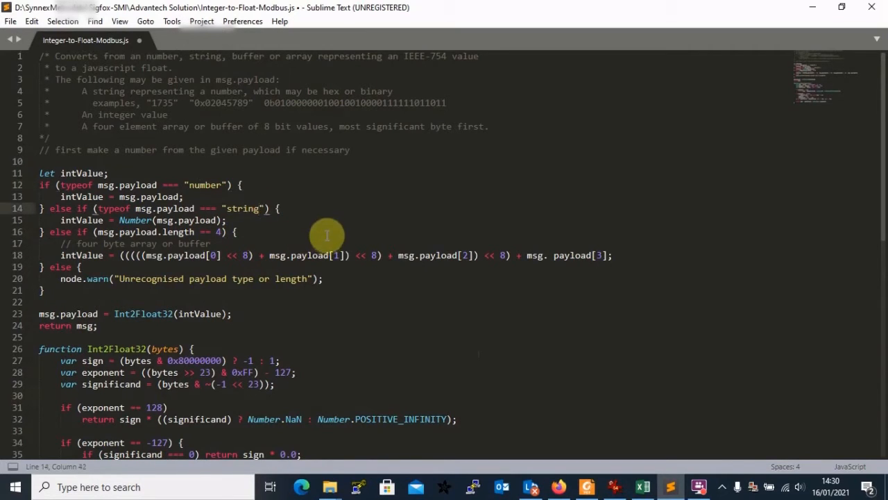
pyautogui.click(347, 278)
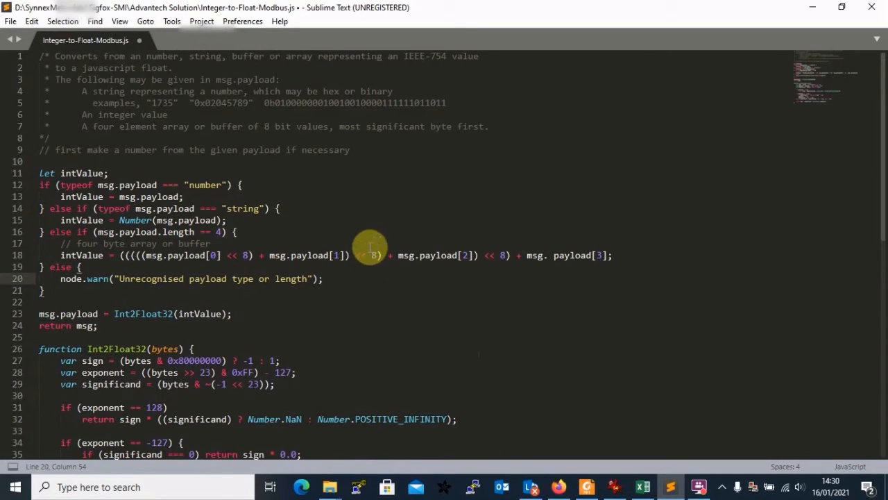
# Examine the four-byte intValue expression on line 18 and the Int2Float32 function below it.
pyautogui.click(384, 255)
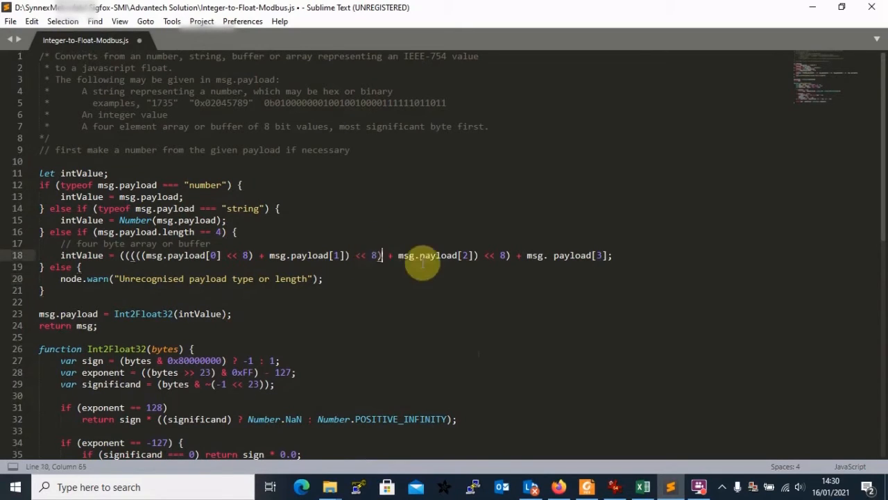
pyautogui.click(553, 255)
pyautogui.click(473, 255)
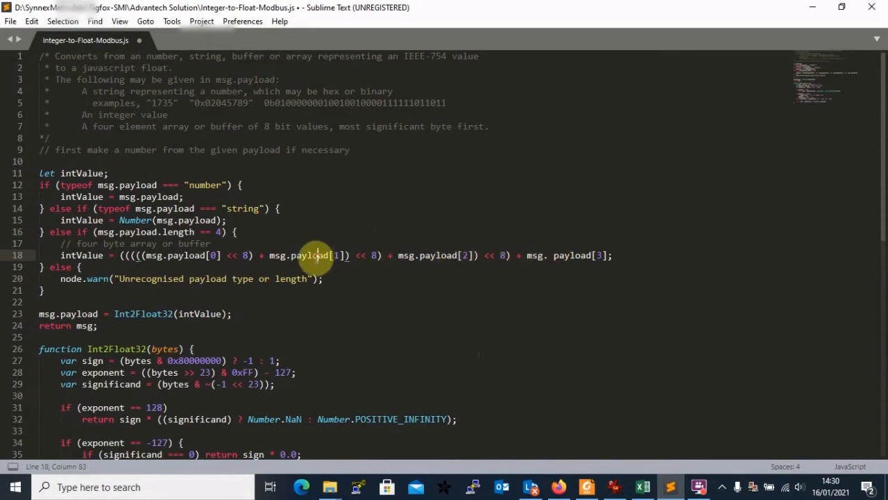
pyautogui.click(292, 255)
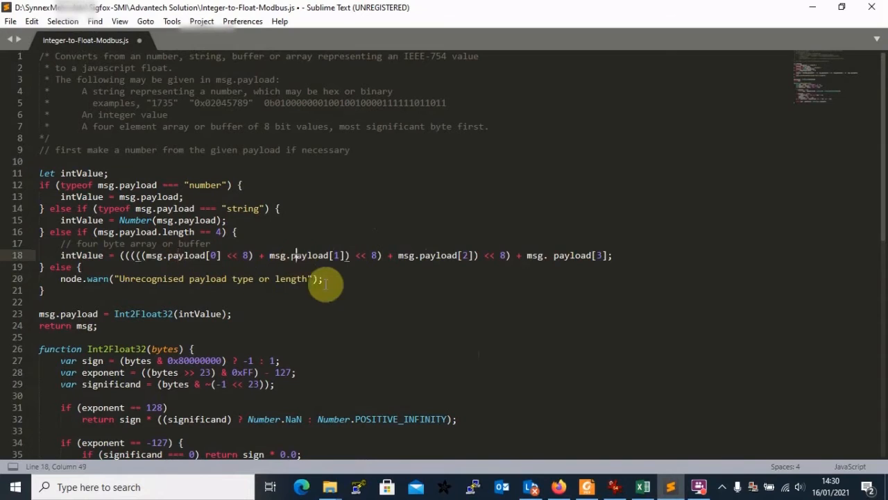
pyautogui.scroll(-3, 328, 284)
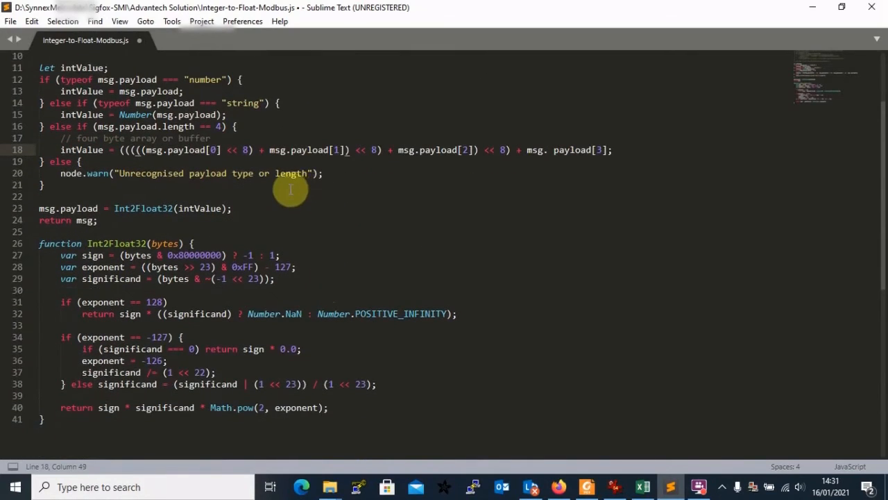
# Examine the unrecognised-payload warning and header comments in the Modbus script, and return to Node-RED to close the Int2Float editor with Done.
pyautogui.click(332, 174)
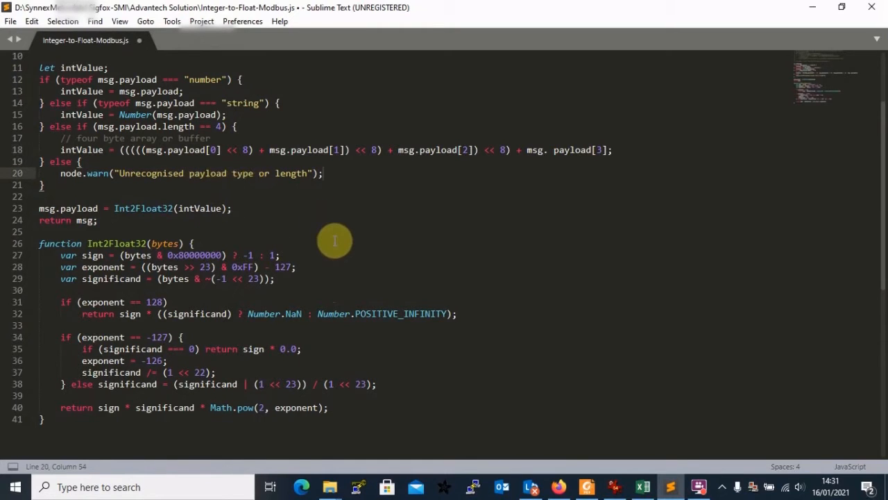
pyautogui.scroll(-2, 335, 240)
pyautogui.scroll(5, 335, 240)
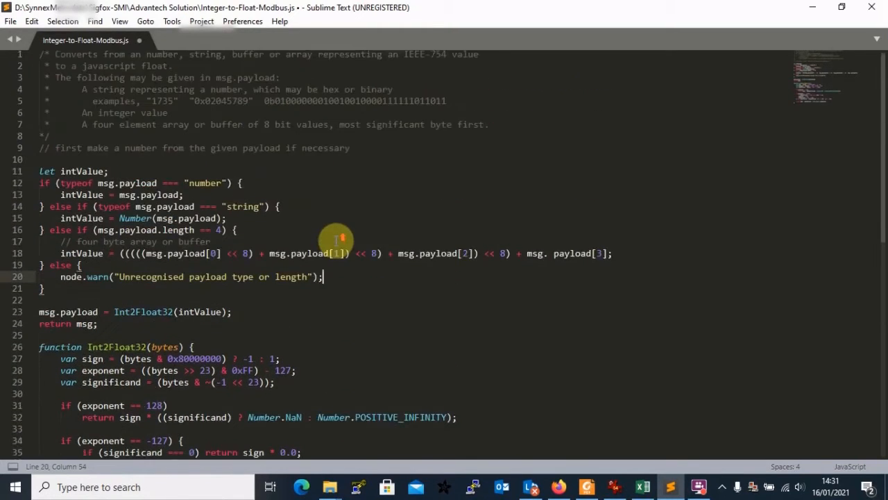
pyautogui.click(816, 7)
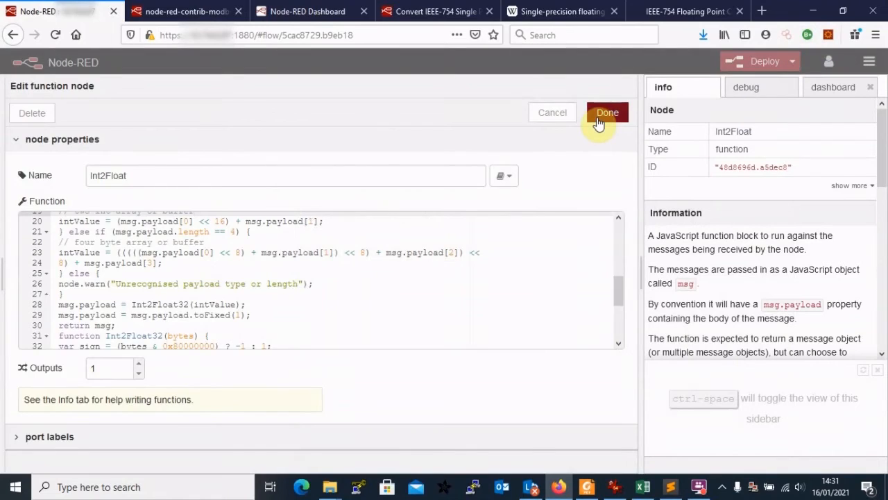
pyautogui.click(599, 123)
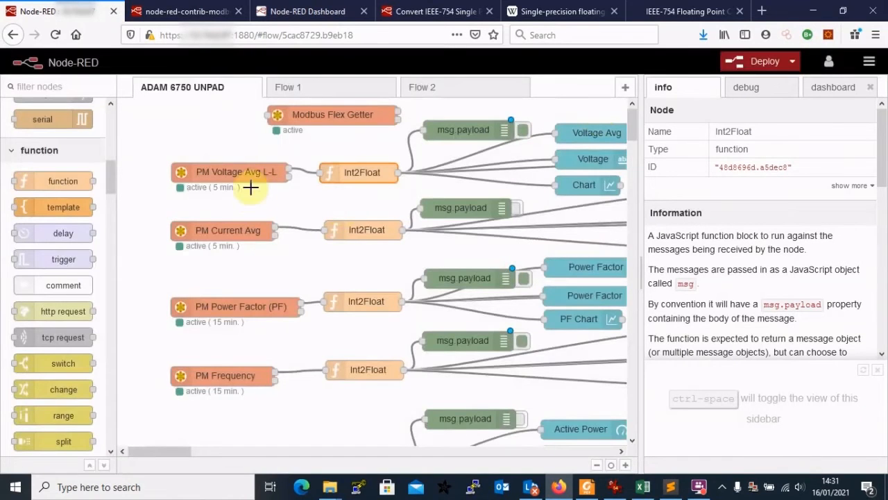
# Look over the PM Voltage Avg L-L, Current Avg, Power Factor and Frequency Modbus-read nodes on the ADAM 6750 UNPAD flow.
pyautogui.click(254, 173)
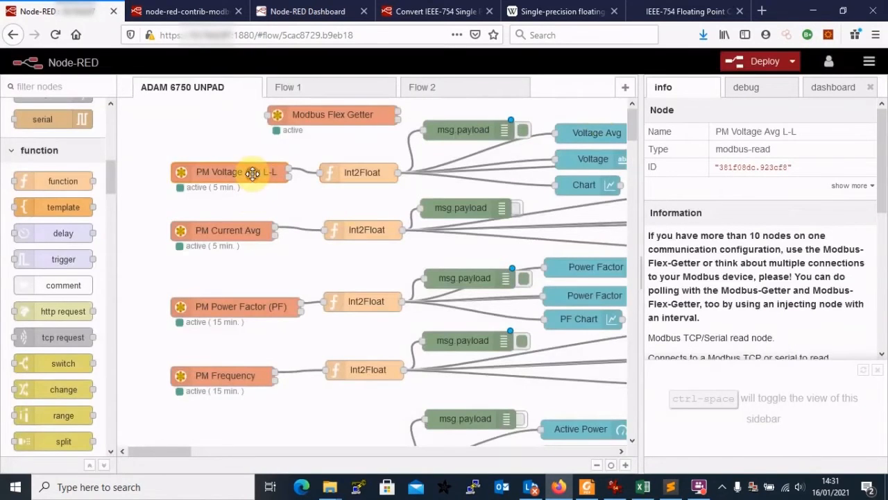
pyautogui.click(248, 308)
pyautogui.click(224, 174)
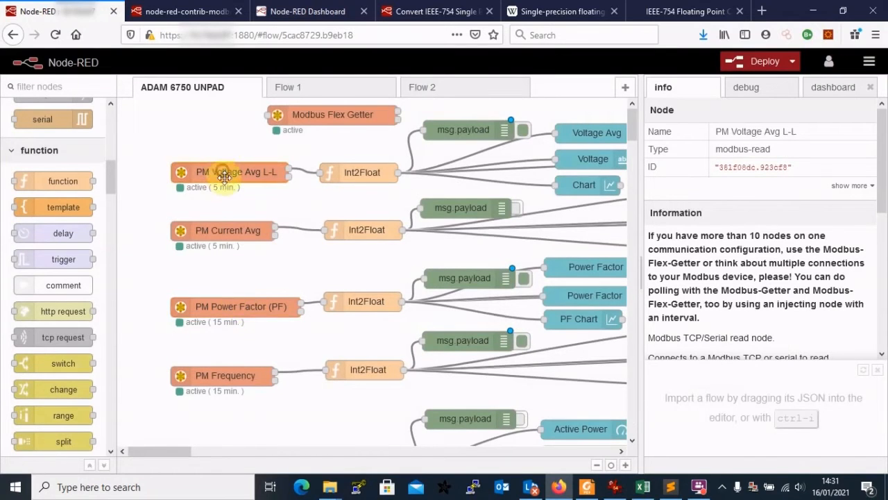
pyautogui.click(240, 306)
pyautogui.click(229, 374)
pyautogui.click(240, 307)
pyautogui.click(238, 230)
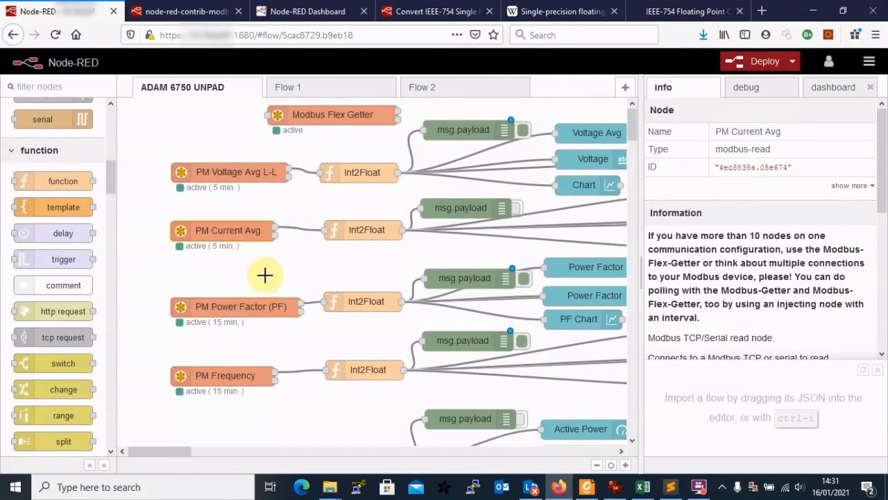
pyautogui.scroll(-5, 264, 276)
pyautogui.scroll(5, 266, 276)
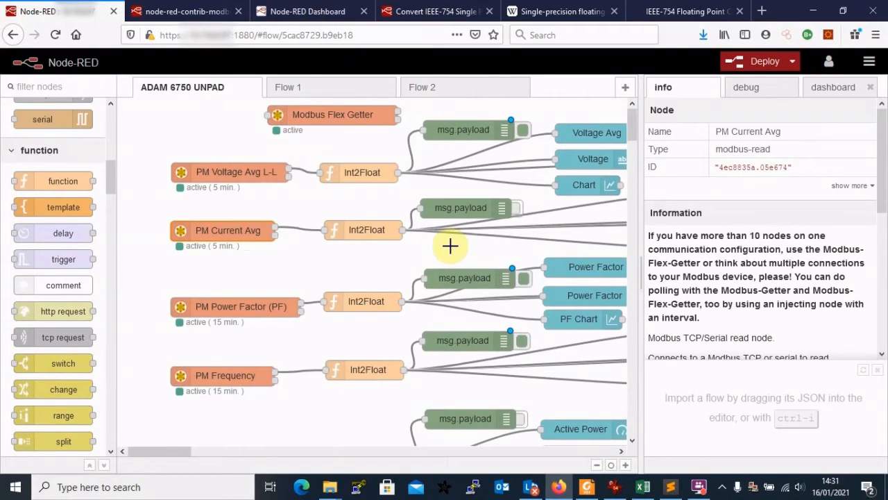
# Open the PM Power Factor (PF) node's properties and search the PM51xx/PM53xx register list in Excel for "power factor".
pyautogui.click(256, 306)
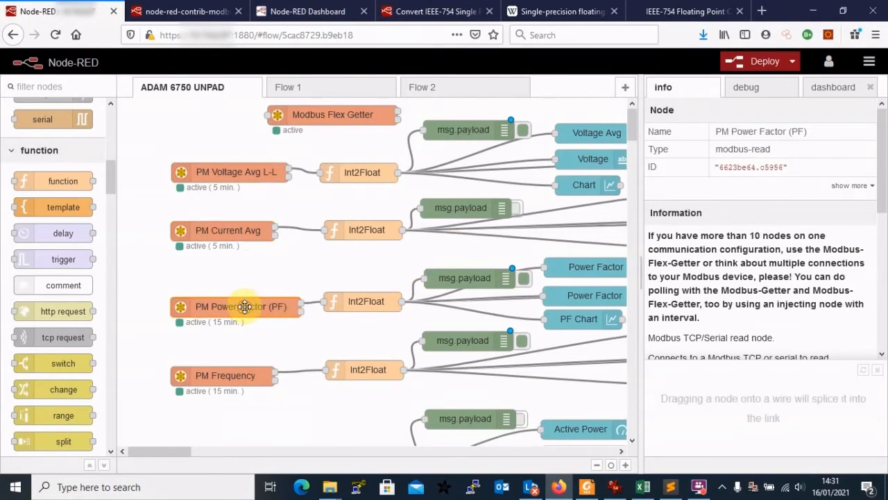
pyautogui.doubleClick(244, 306)
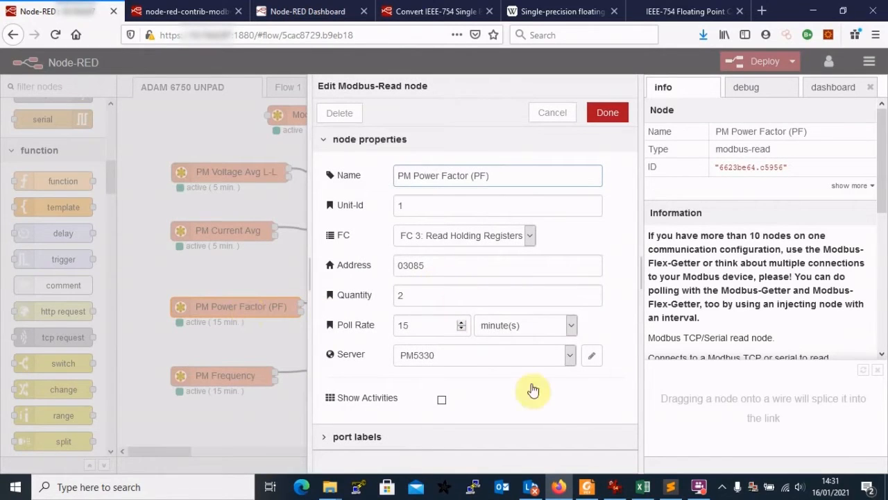
pyautogui.click(645, 488)
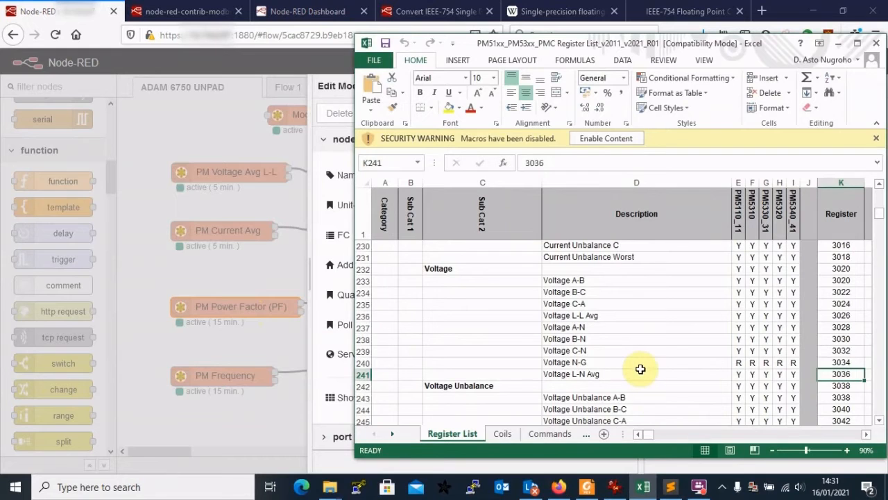
pyautogui.click(642, 364)
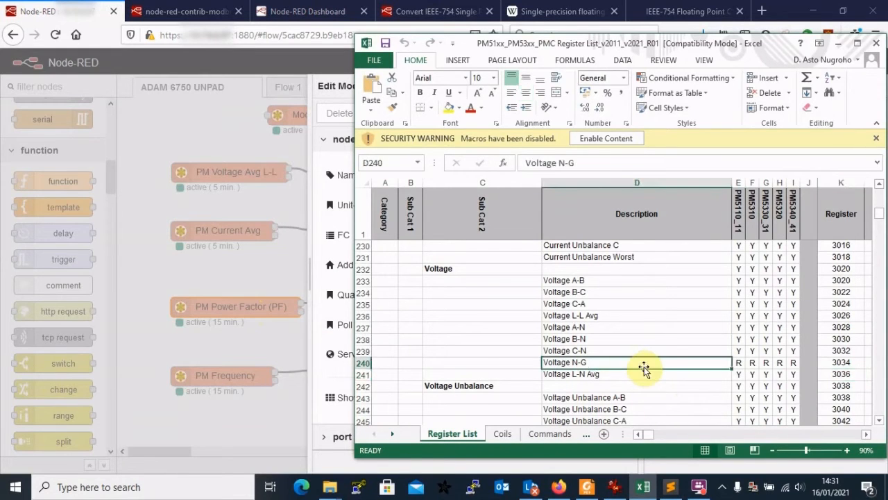
pyautogui.hotkey('ctrl', 'f')
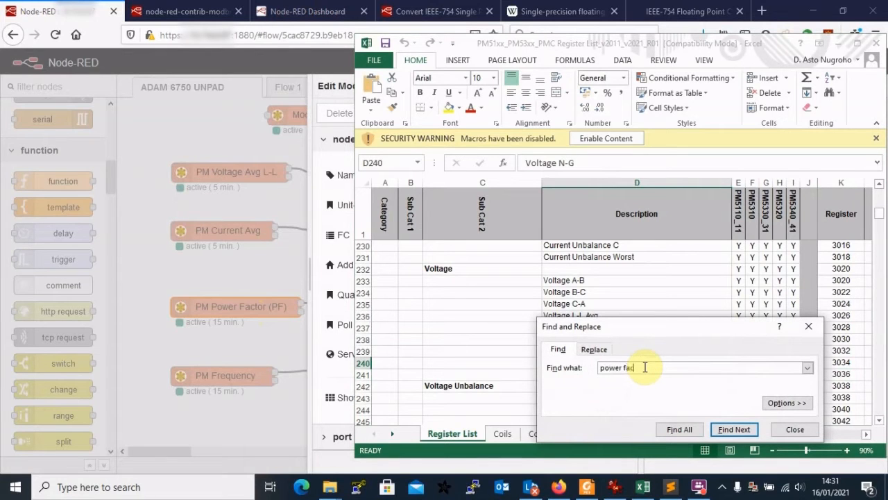
pyautogui.press('Return')
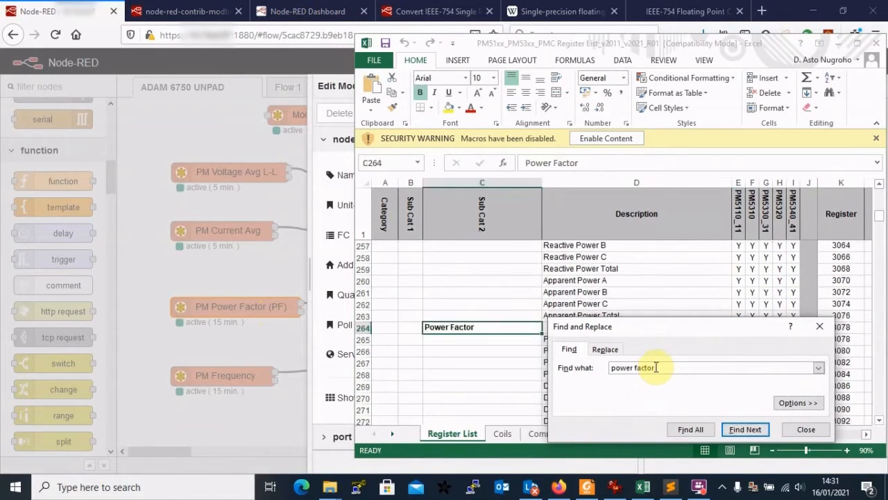
pyautogui.click(798, 429)
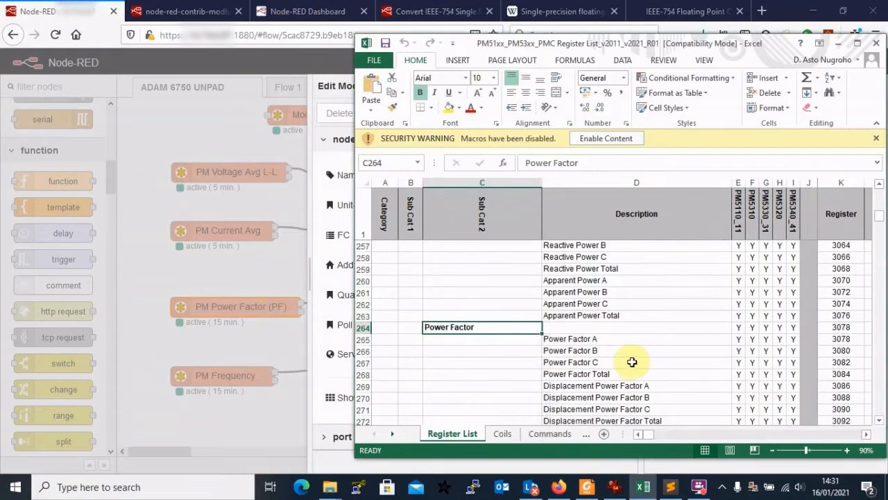
# Look up the register address of Power Factor Total in the Power Factor section of the register list.
pyautogui.scroll(-2, 623, 361)
pyautogui.scroll(1, 623, 361)
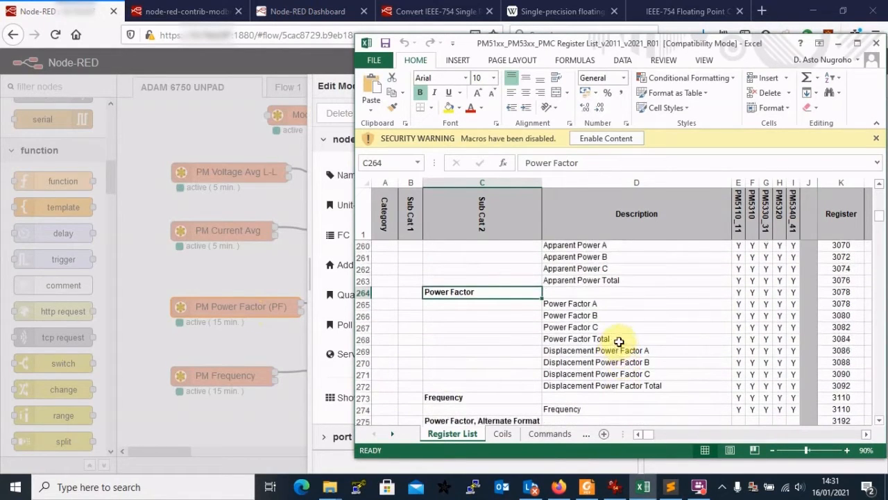
pyautogui.click(655, 339)
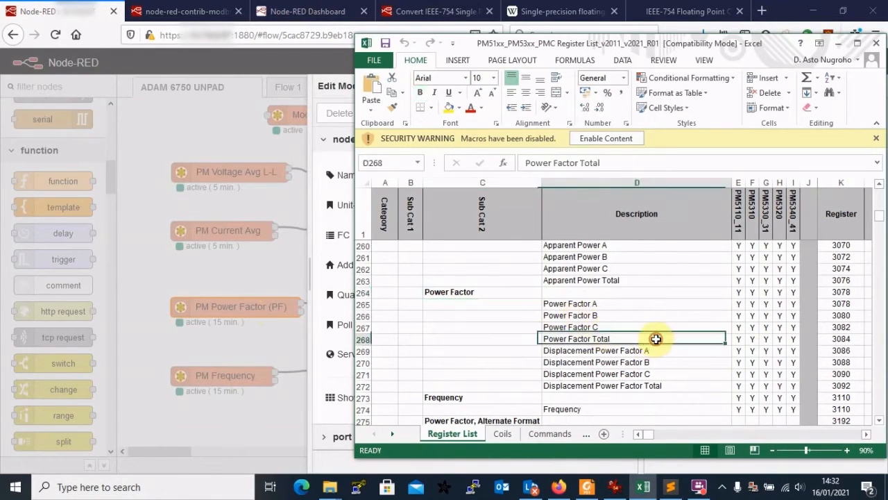
pyautogui.click(848, 340)
pyautogui.click(589, 339)
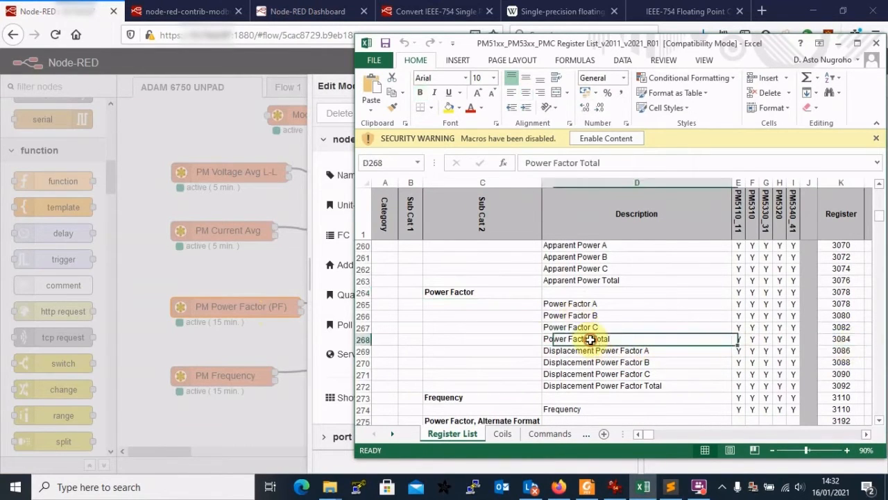
pyautogui.click(843, 339)
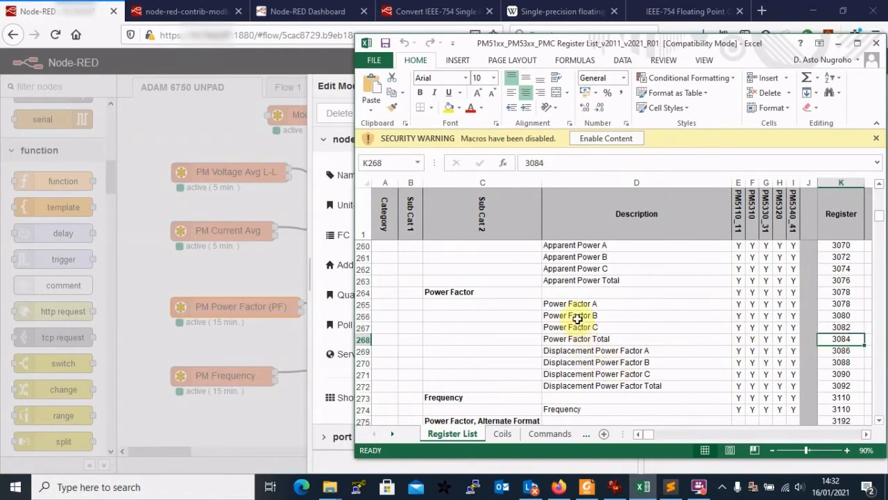
# Look up the Frequency register address and recheck the register of Power Factor Total.
pyautogui.scroll(-1, 618, 354)
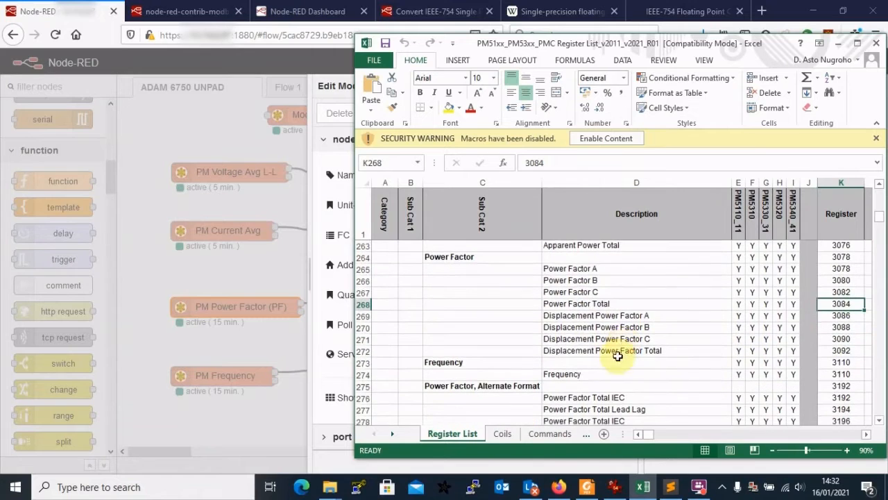
pyautogui.click(577, 373)
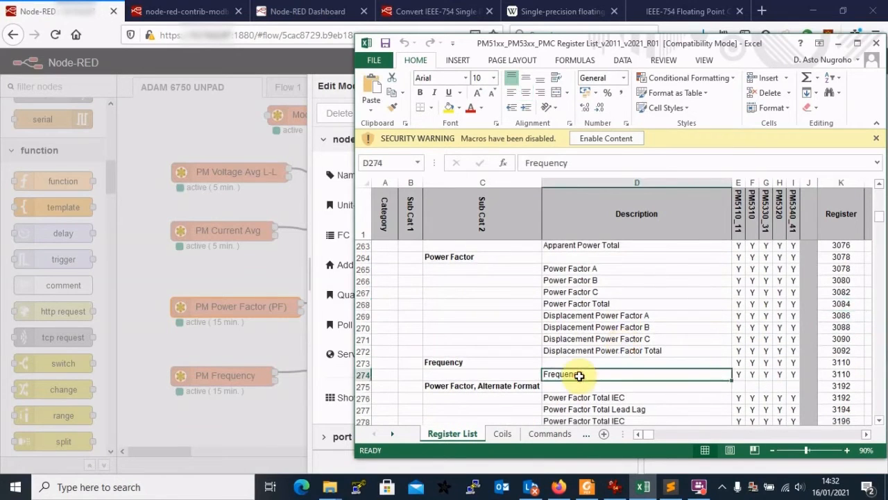
pyautogui.click(839, 376)
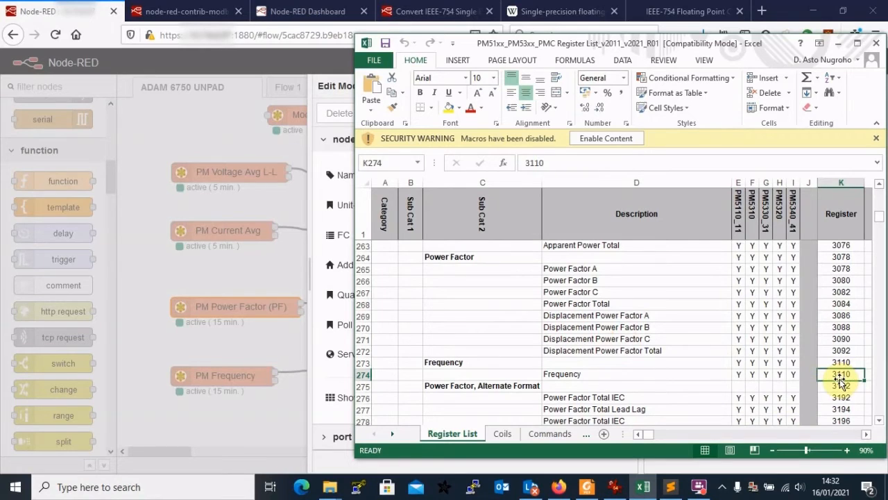
pyautogui.scroll(1, 829, 350)
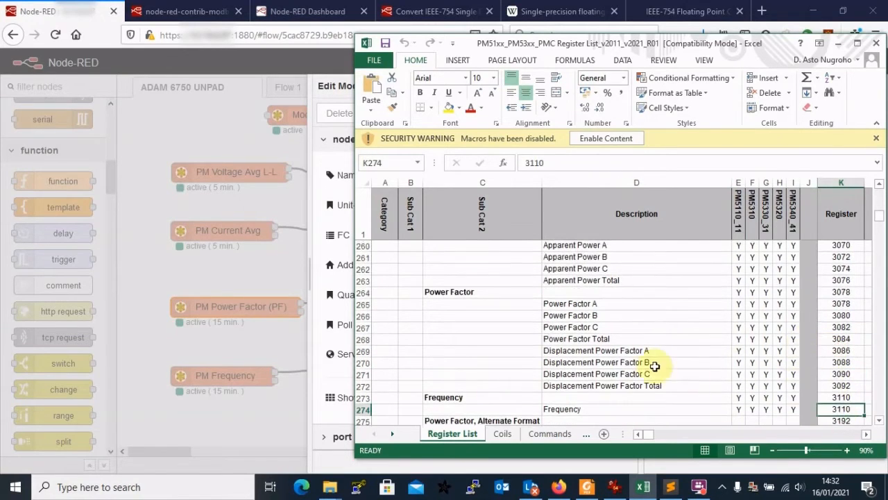
pyautogui.click(609, 338)
pyautogui.click(830, 339)
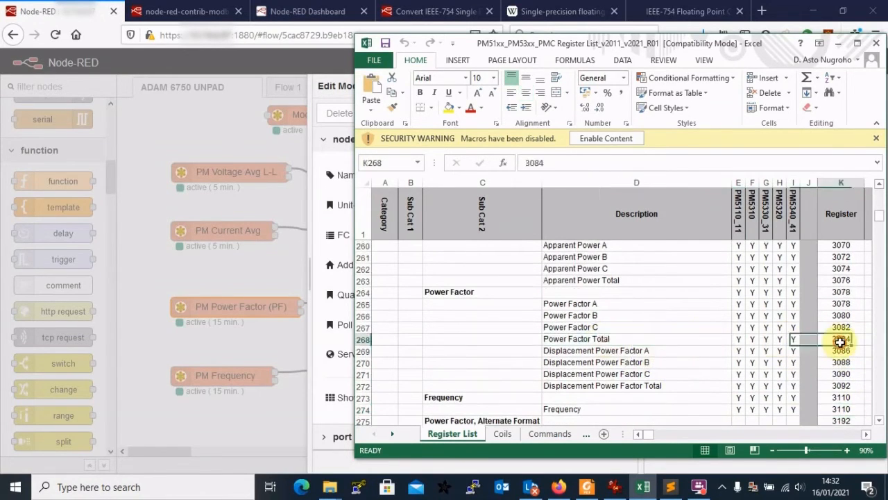
# Return to the PM Power Factor (PF) node in Node-RED, examine its address, quantity and poll rate, and close its properties.
pyautogui.click(838, 43)
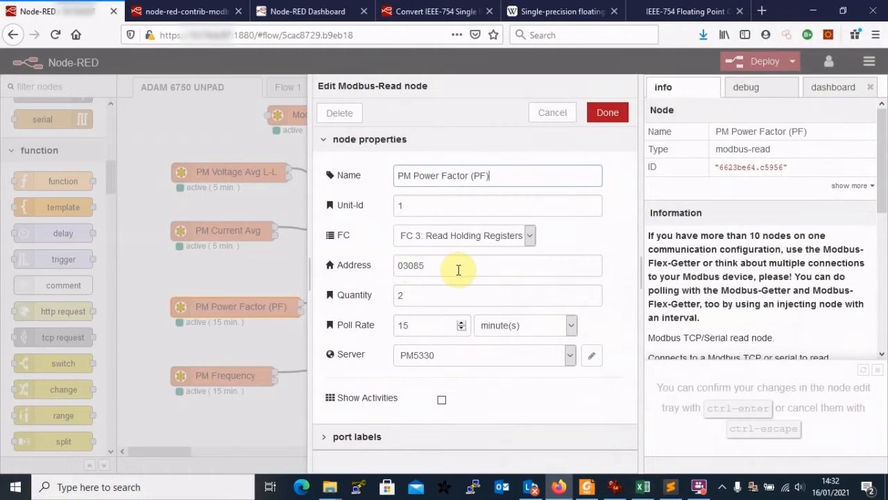
pyautogui.click(440, 296)
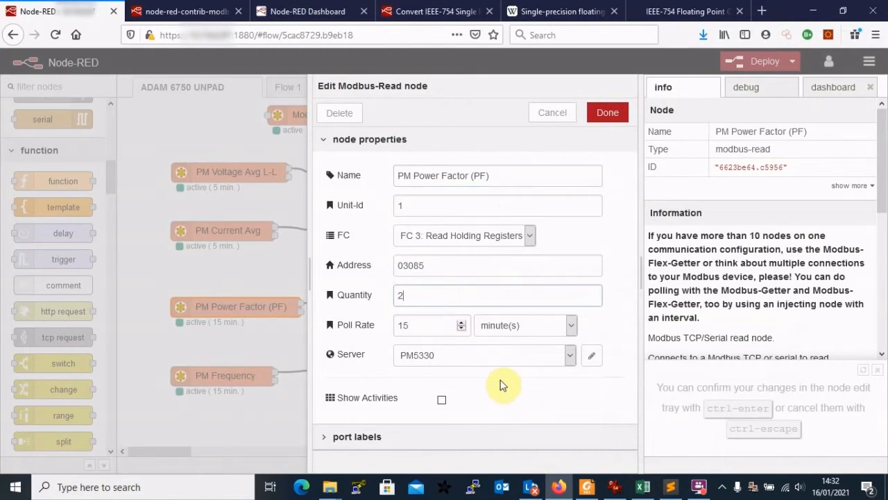
pyautogui.click(422, 326)
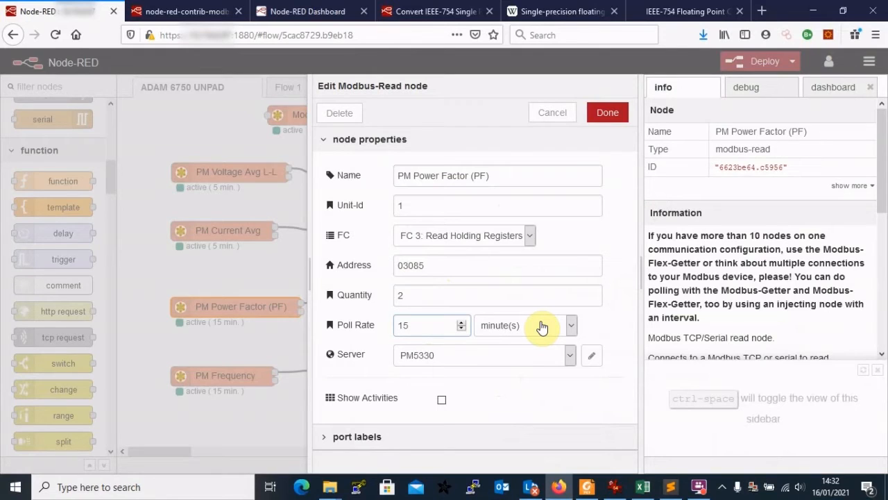
pyautogui.click(607, 116)
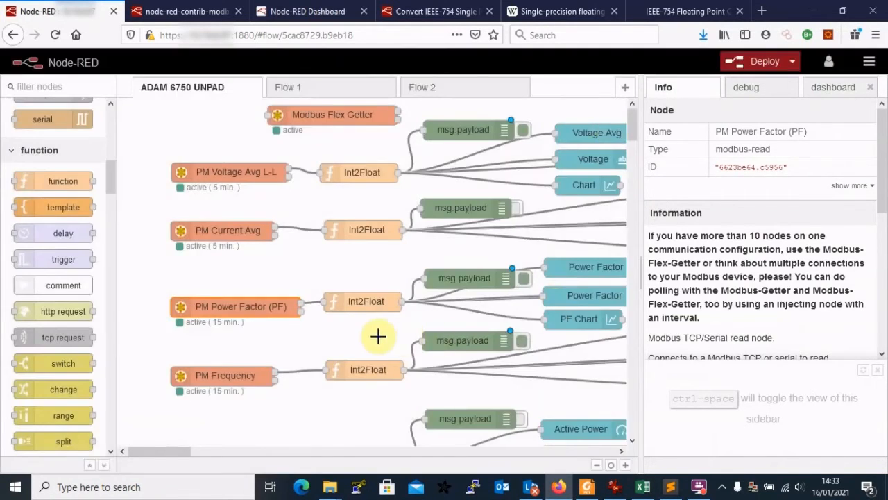
# Open the Int2Float function fed by PM Power Factor (PF), read through its whole conversion code, and close the editor.
pyautogui.click(363, 307)
pyautogui.doubleClick(363, 306)
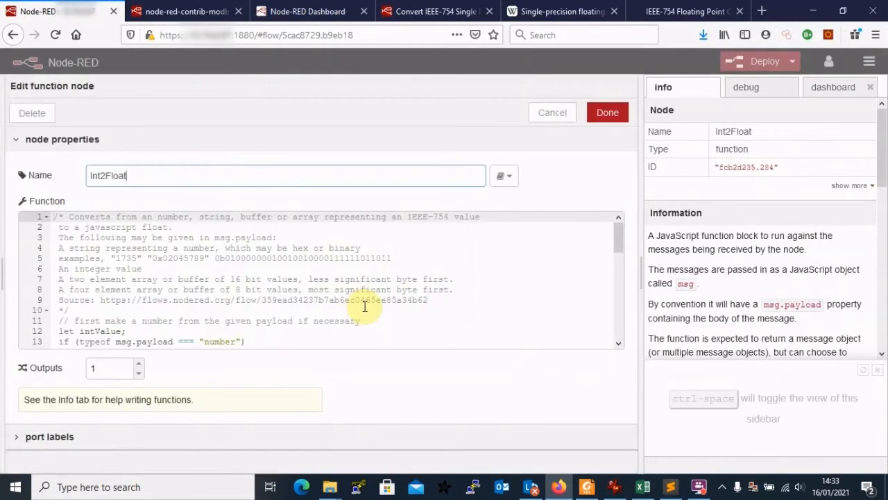
pyautogui.click(379, 317)
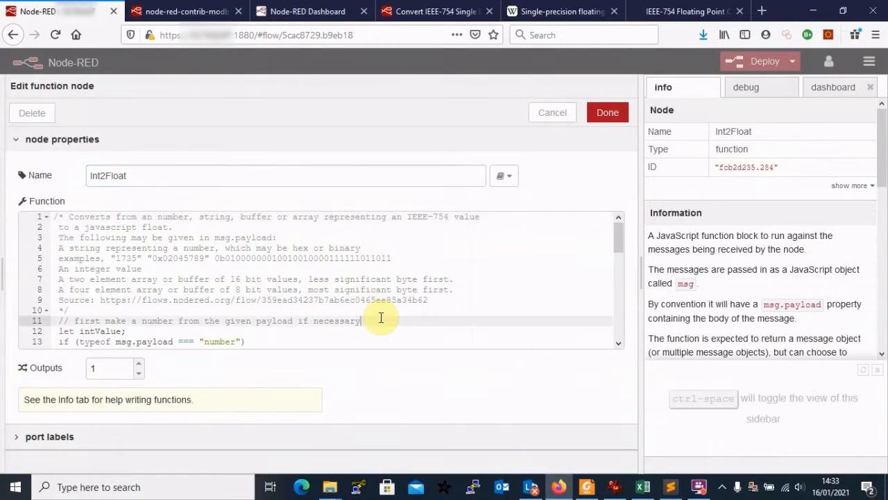
pyautogui.scroll(-3, 381, 318)
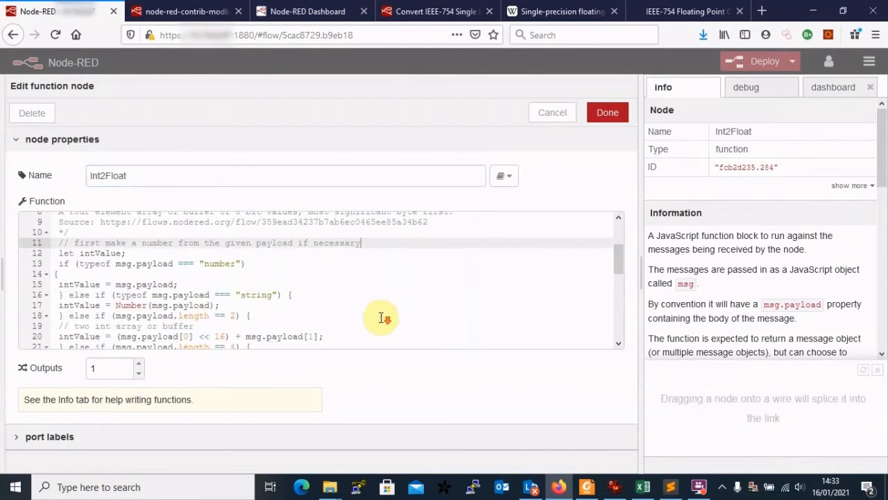
pyautogui.scroll(-5, 381, 317)
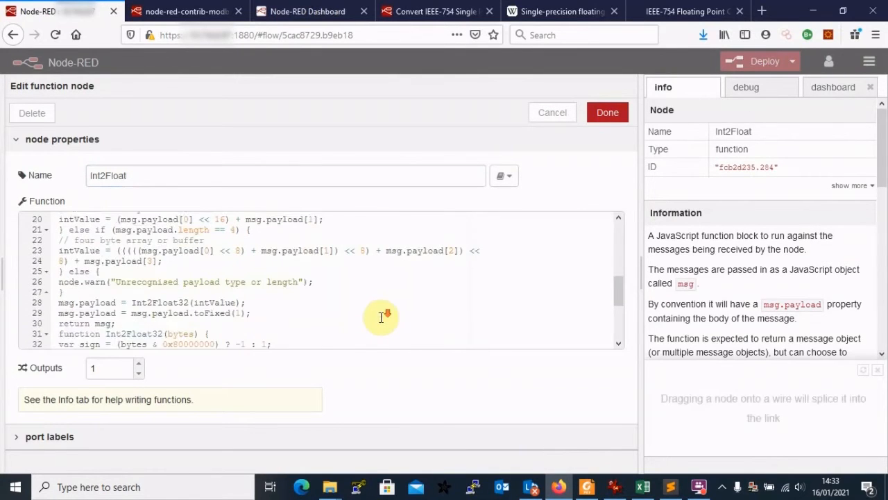
pyautogui.scroll(-5, 381, 317)
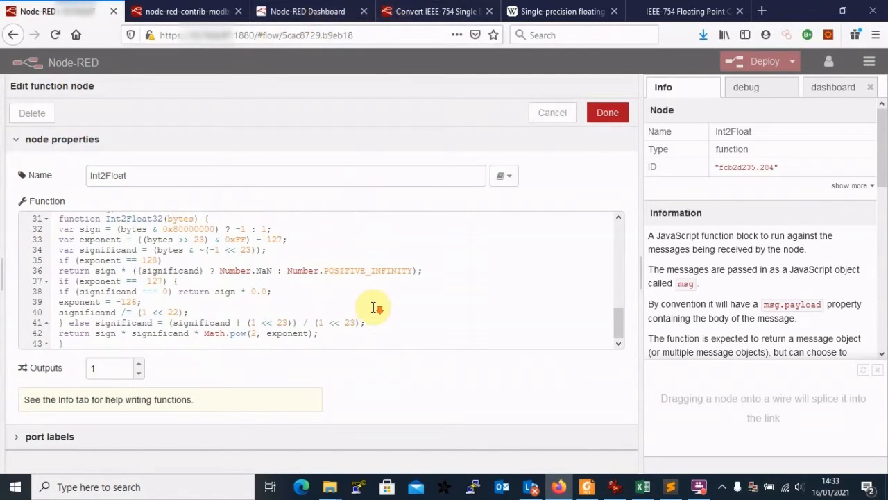
pyautogui.scroll(12, 374, 306)
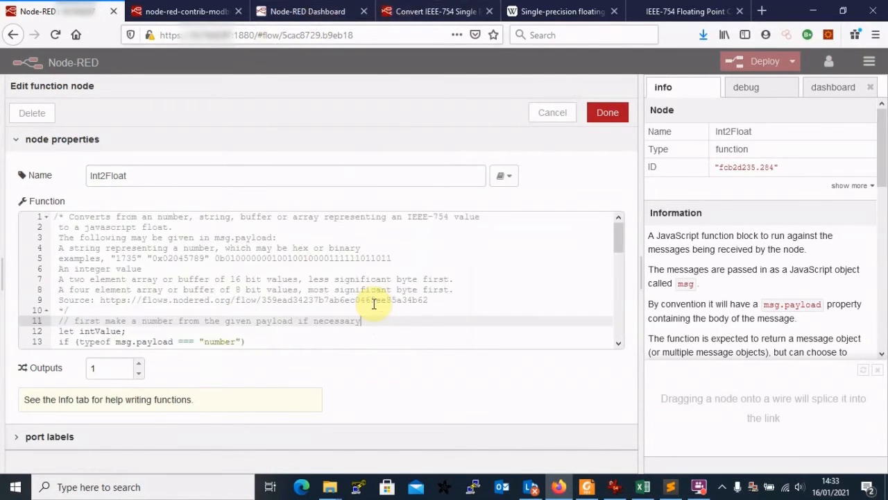
pyautogui.click(608, 114)
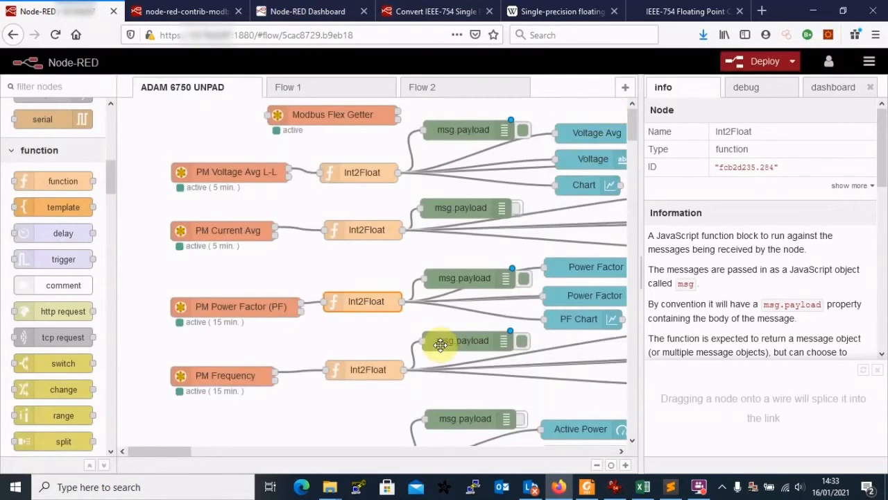
# Show the debug messages and inspect the settings of the msg.payload debug node fed by PM Voltage Avg L-L, leaving them unsaved.
pyautogui.click(457, 279)
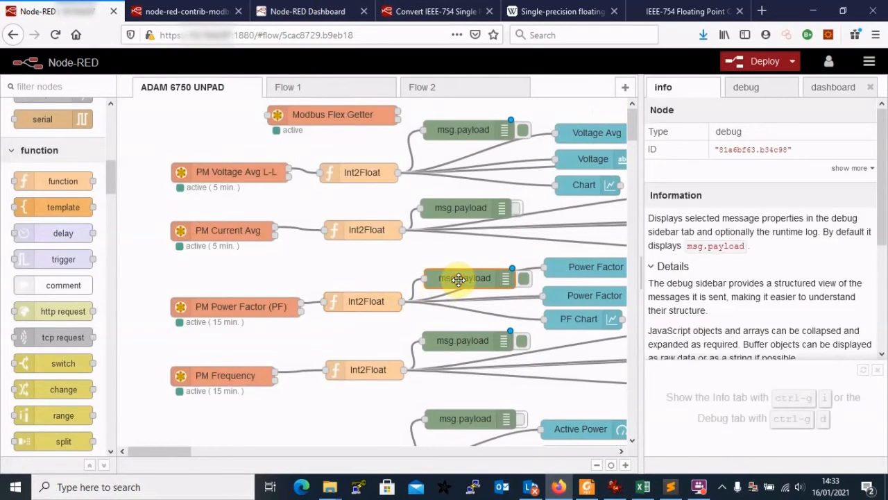
pyautogui.click(463, 130)
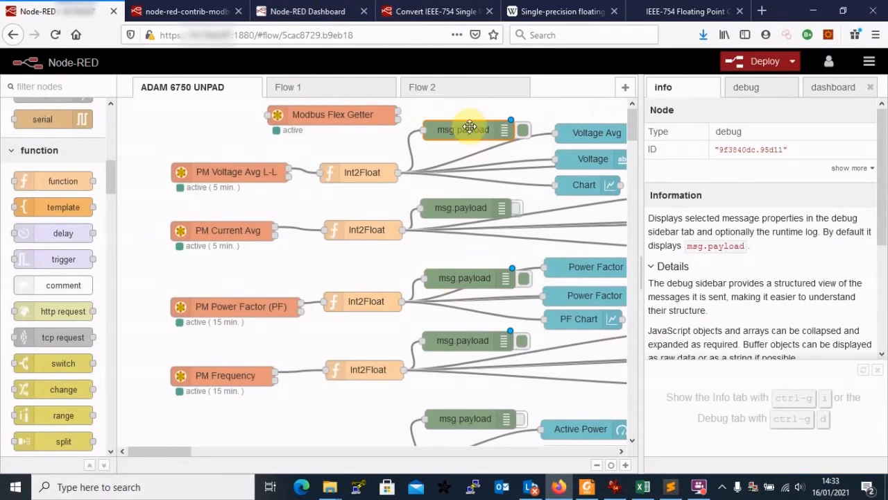
pyautogui.click(748, 97)
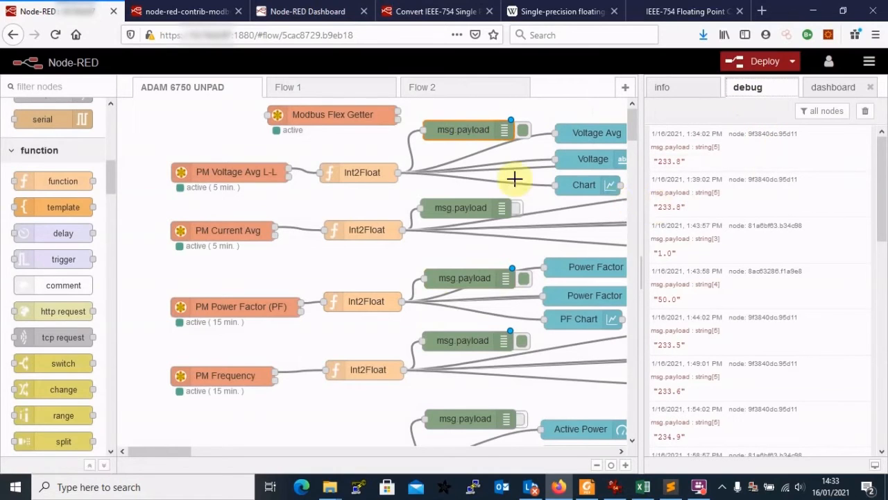
pyautogui.click(231, 173)
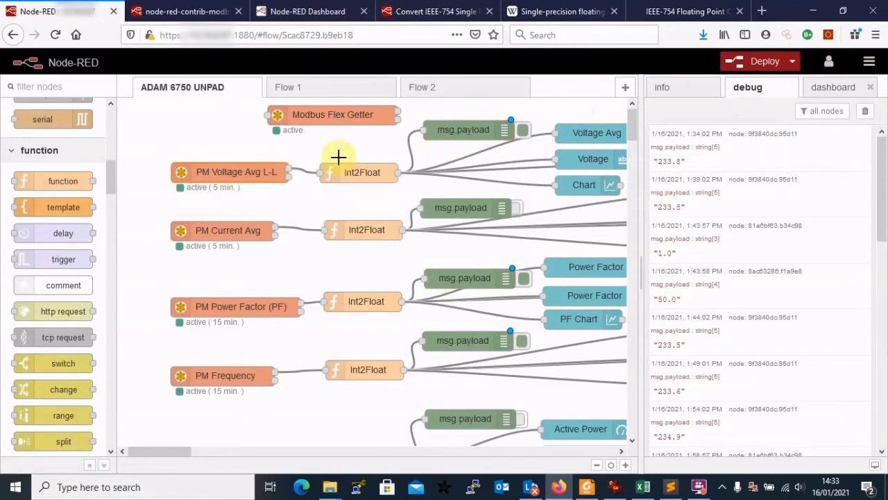
pyautogui.click(463, 129)
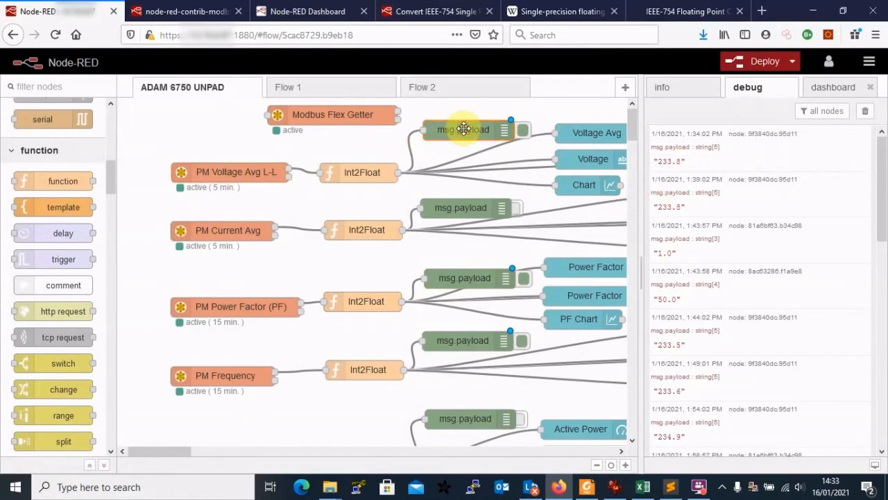
pyautogui.doubleClick(464, 129)
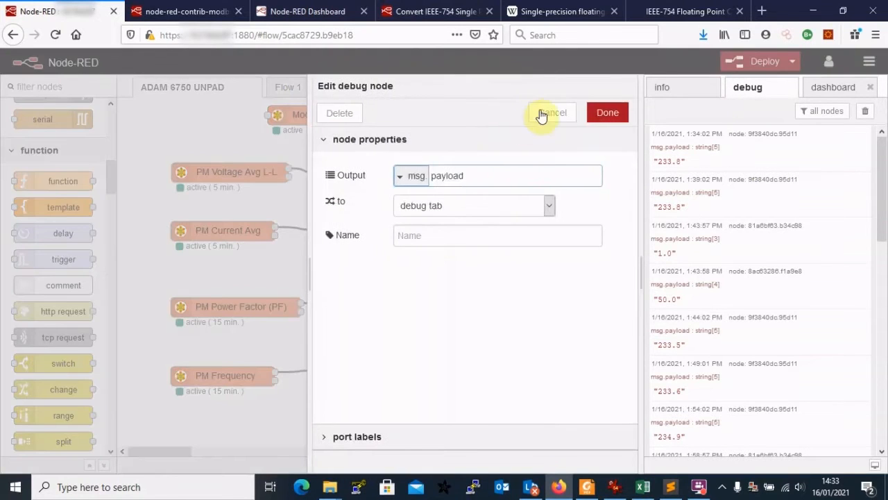
pyautogui.click(818, 221)
# Read through the debug messages to the latest ones and trace a voltage message back to its debug node in the flow.
pyautogui.scroll(-5, 811, 224)
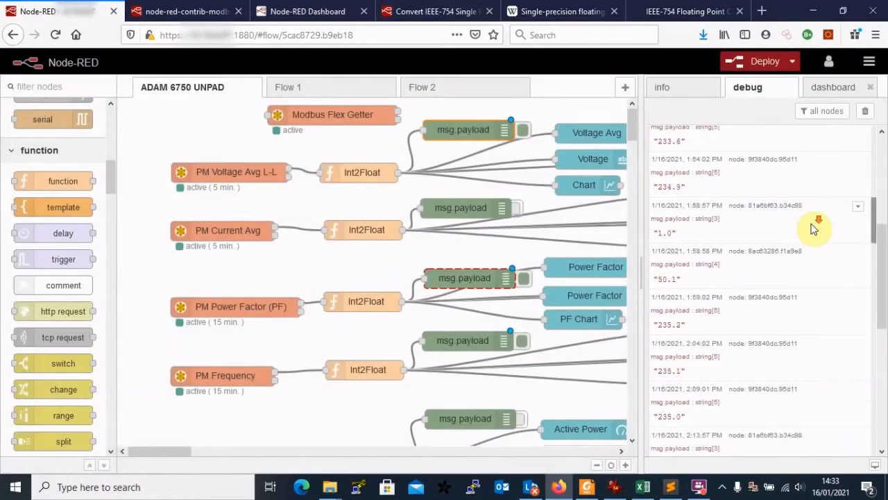
pyautogui.scroll(-5, 814, 229)
pyautogui.scroll(-2, 815, 229)
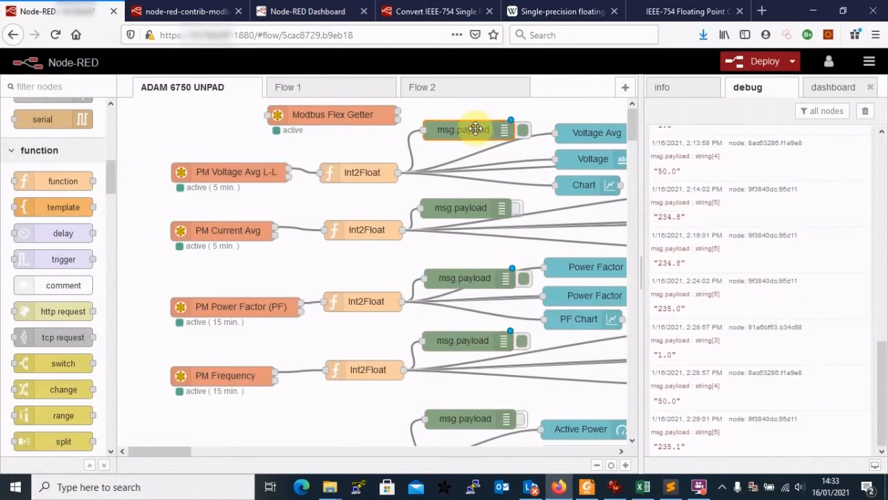
pyautogui.click(754, 284)
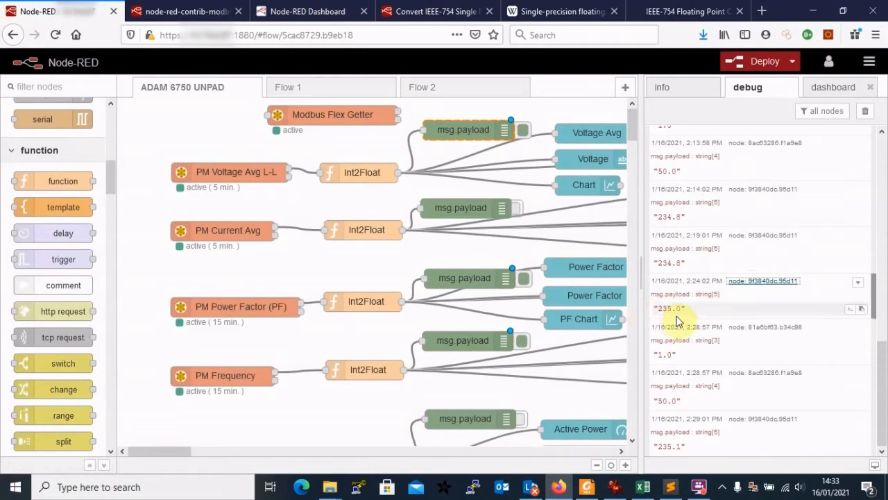
# Compare the voltage messages with the ModScan32 screenshot in IrfanView, and match a debug message to the Power Factor debug node in Node-RED.
pyautogui.click(618, 492)
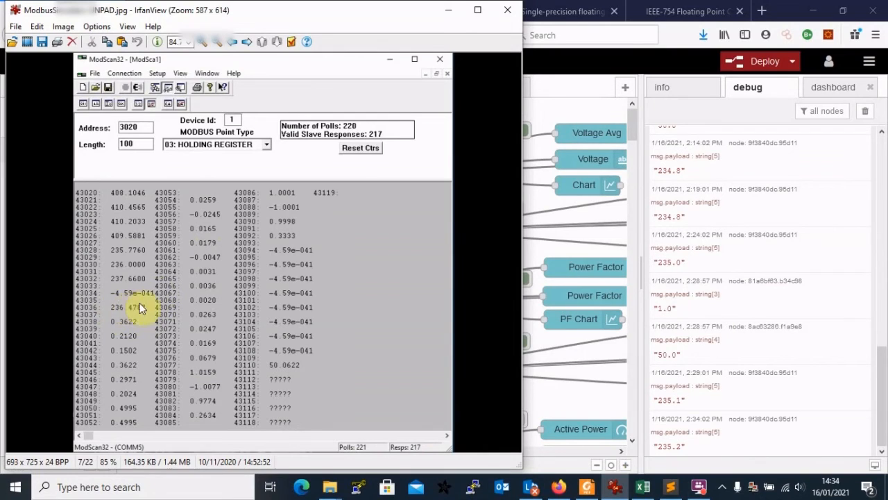
pyautogui.moveTo(325, 13)
pyautogui.mouseDown()
pyautogui.moveTo(378, 21)
pyautogui.moveTo(390, 12)
pyautogui.moveTo(312, 14)
pyautogui.mouseUp()
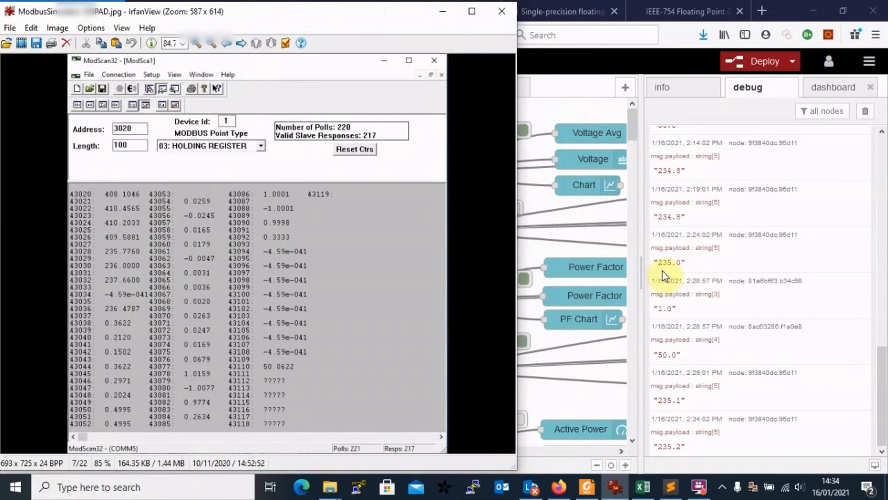
pyautogui.click(438, 12)
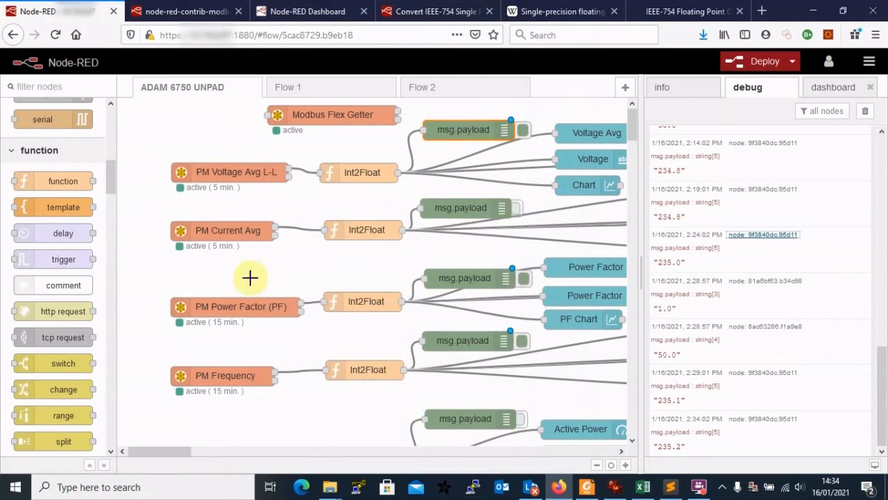
pyautogui.click(474, 283)
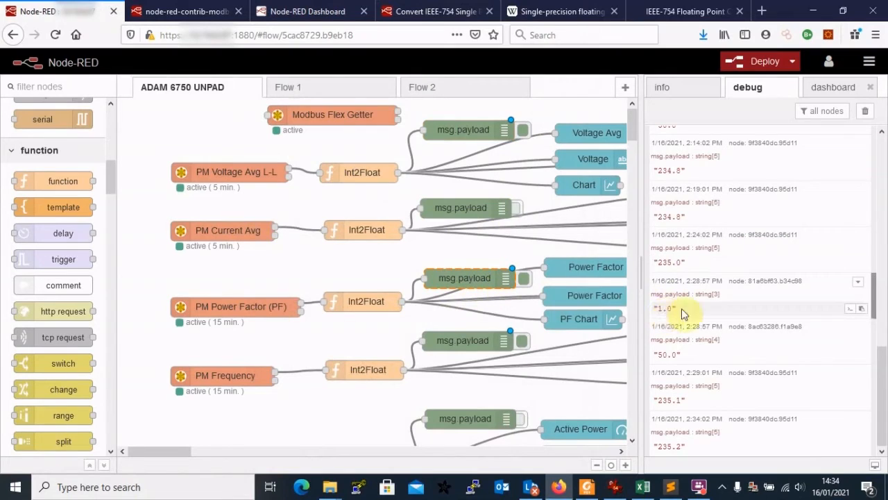
pyautogui.click(773, 282)
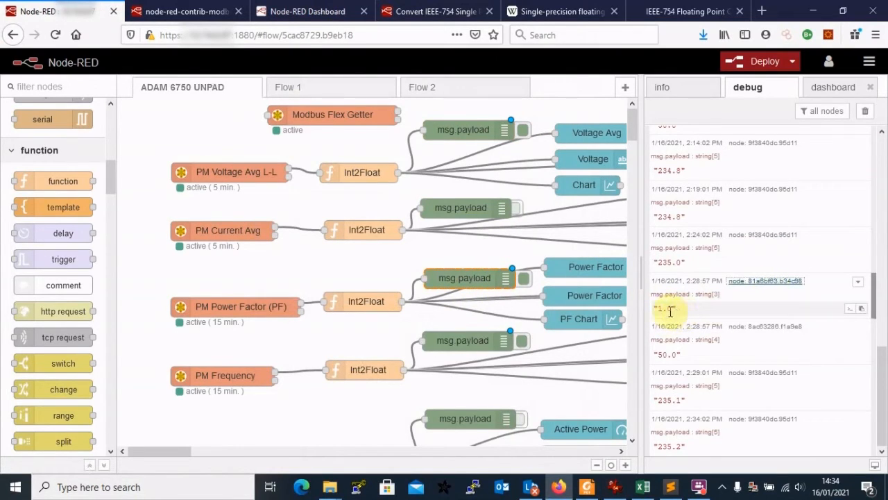
# Open the PM Frequency node's properties and compare its address with the Frequency register in the Excel register list.
pyautogui.click(232, 380)
pyautogui.doubleClick(232, 379)
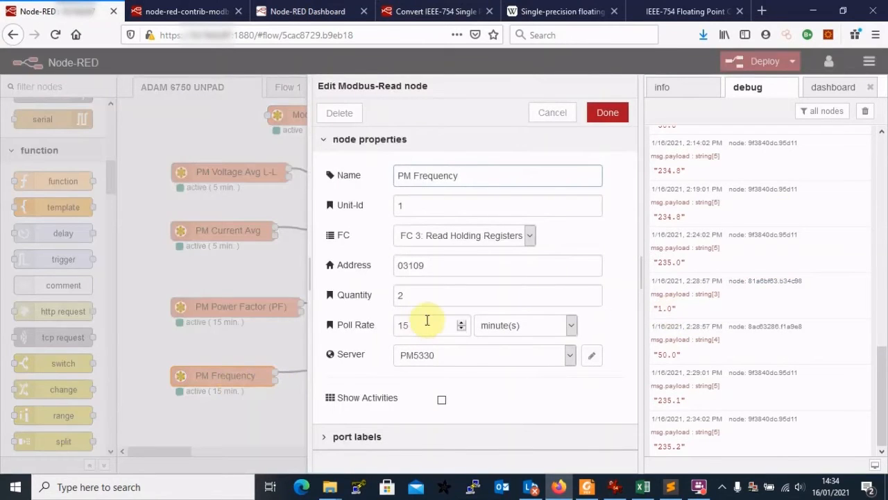
pyautogui.click(648, 490)
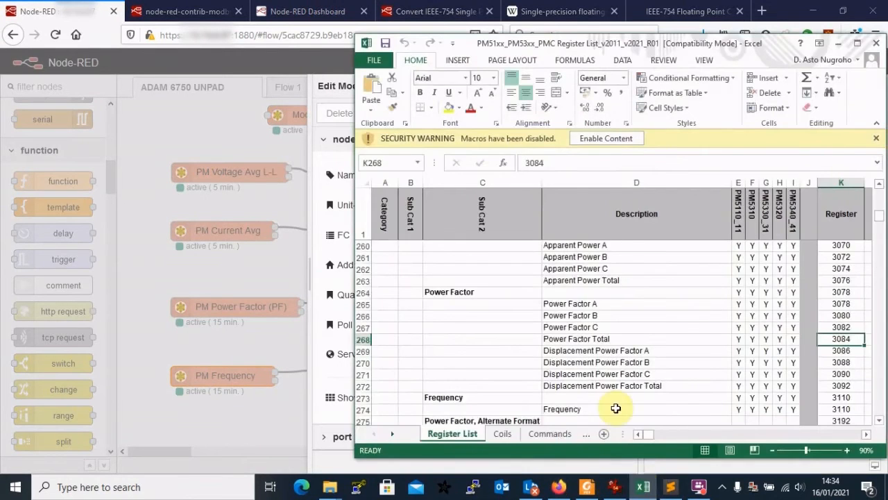
pyautogui.click(842, 409)
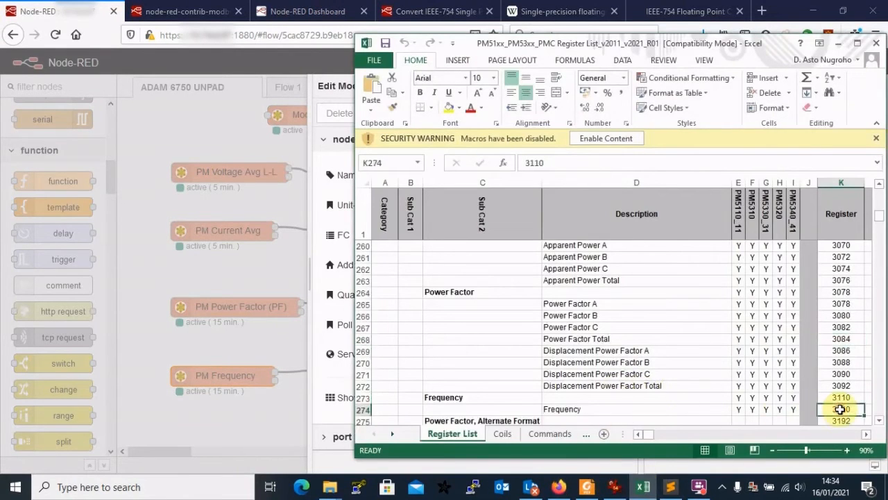
pyautogui.moveTo(729, 42); pyautogui.dragTo(599, 359)
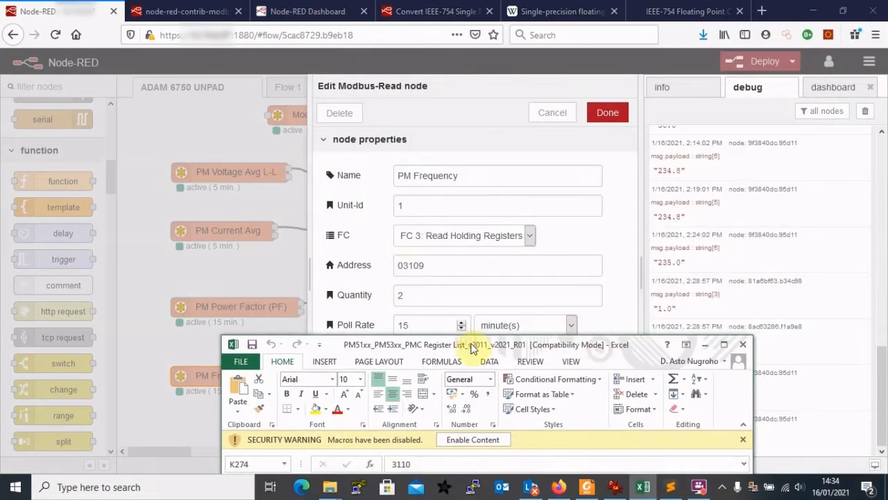
pyautogui.moveTo(466, 352); pyautogui.dragTo(466, 399)
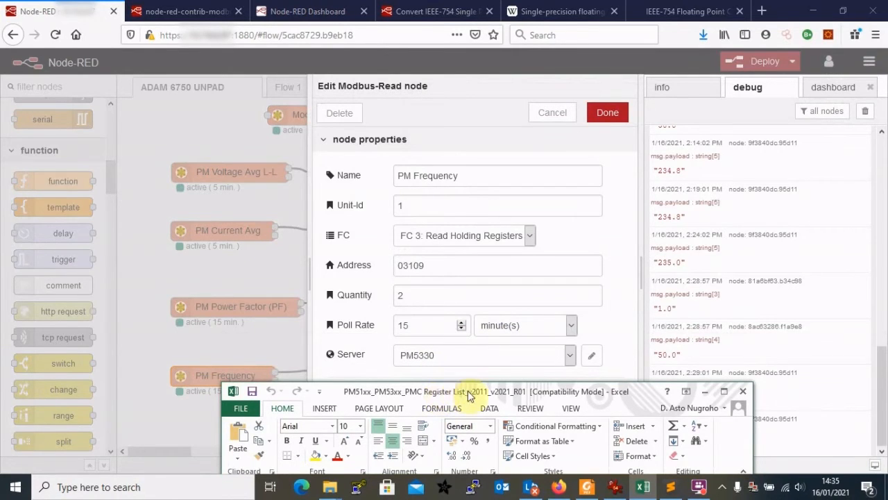
pyautogui.moveTo(469, 395); pyautogui.dragTo(444, 86)
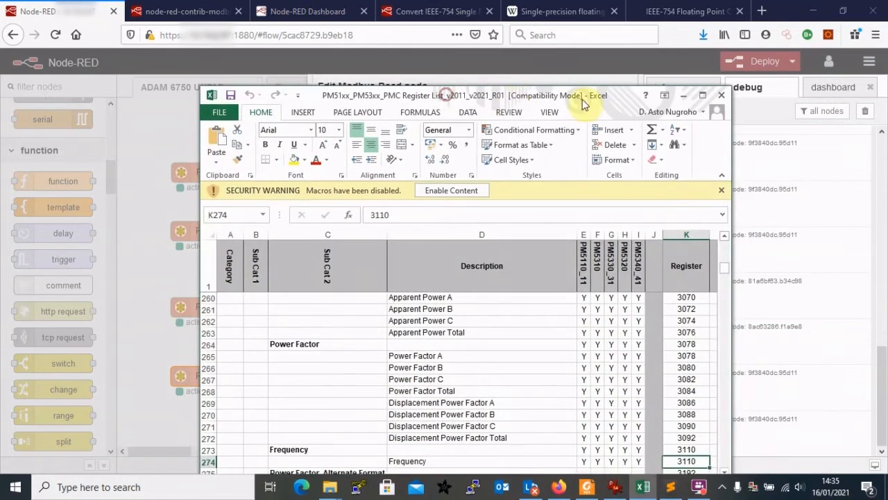
pyautogui.click(685, 94)
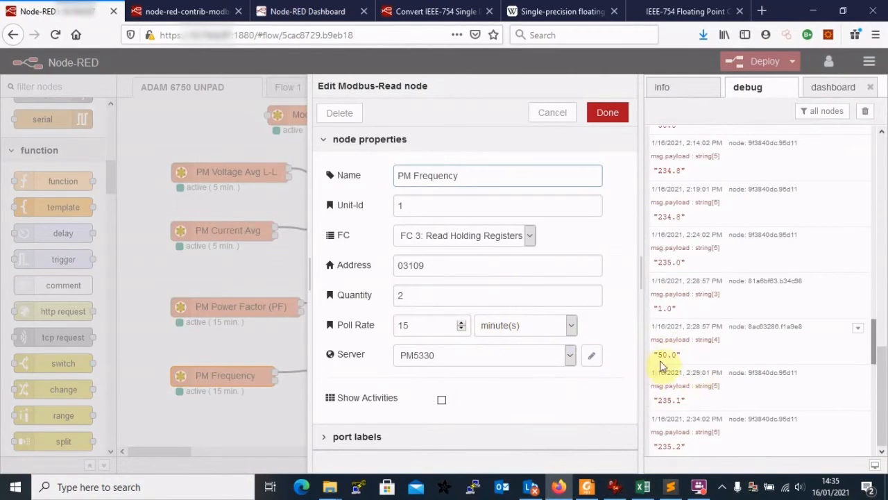
# Close the PM Frequency properties, trace the frequency debug message to its node, and compare it with the ModScan32 screenshot.
pyautogui.click(774, 327)
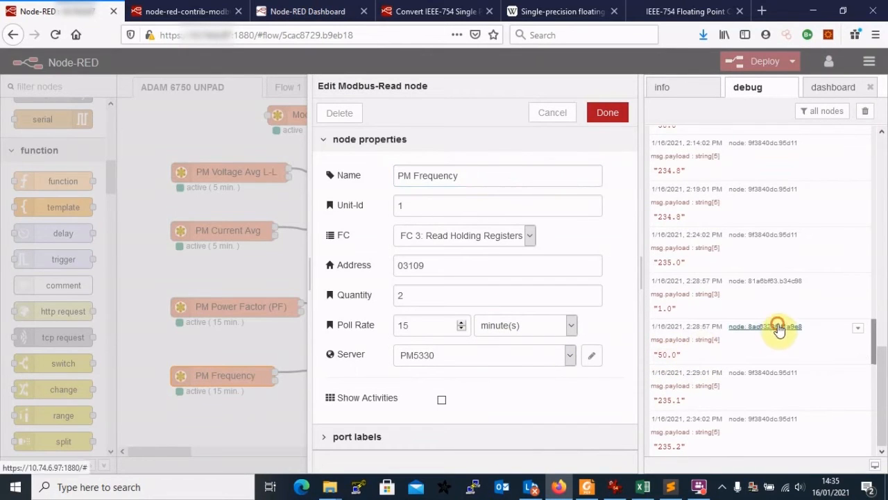
pyautogui.click(555, 115)
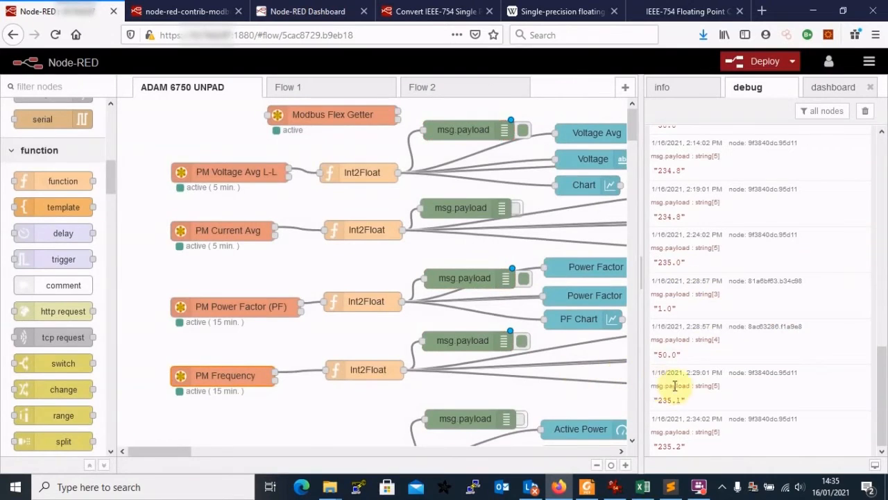
pyautogui.click(768, 326)
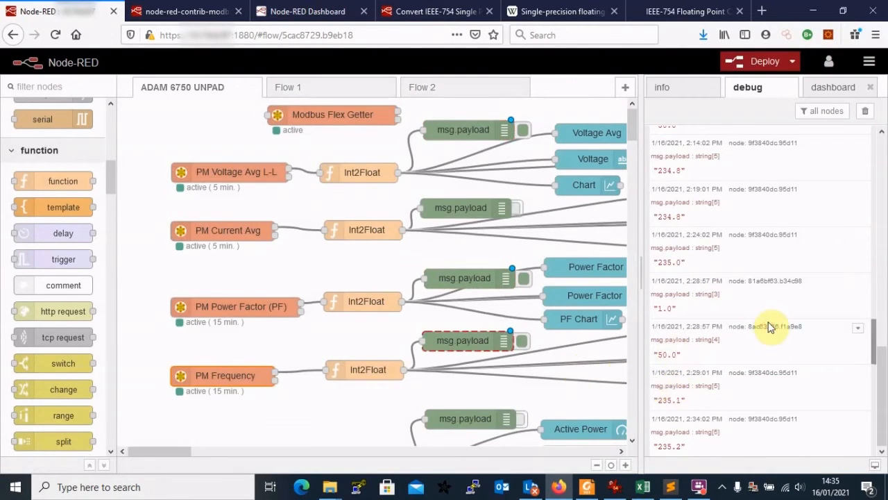
pyautogui.click(613, 492)
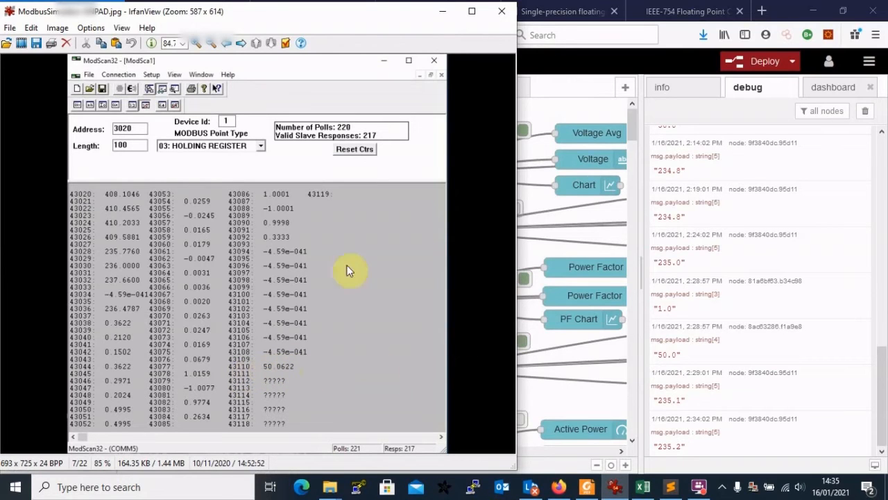
pyautogui.click(446, 16)
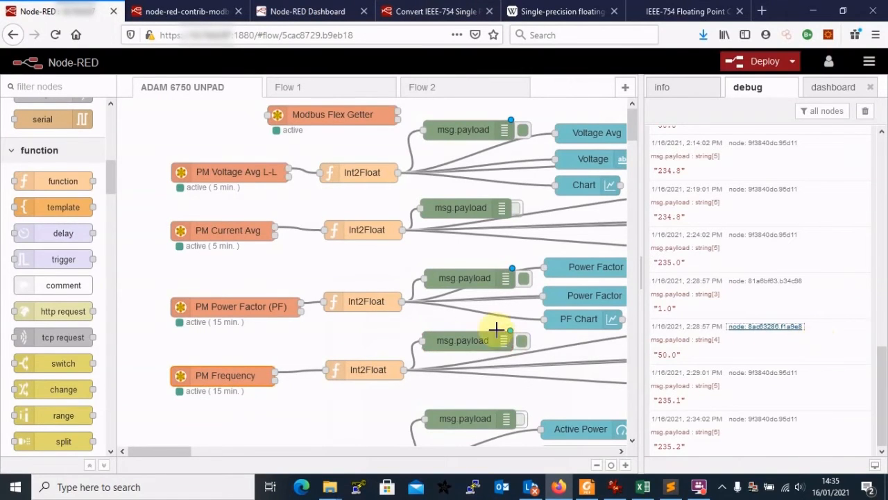
# Examine the Voltage Avg gauge, Voltage text and Chart dashboard nodes fed by the voltage Int2Float function.
pyautogui.moveTo(174, 452)
pyautogui.mouseDown()
pyautogui.moveTo(214, 451)
pyautogui.moveTo(173, 452)
pyautogui.mouseUp()
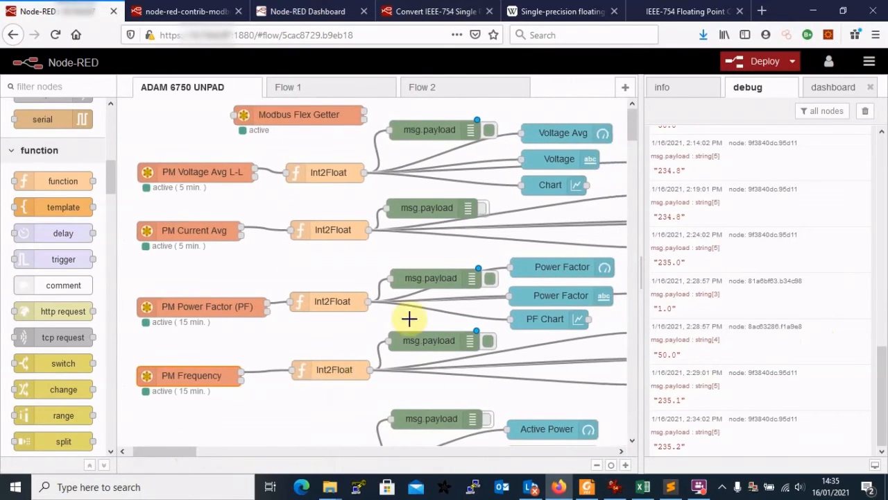
pyautogui.click(569, 135)
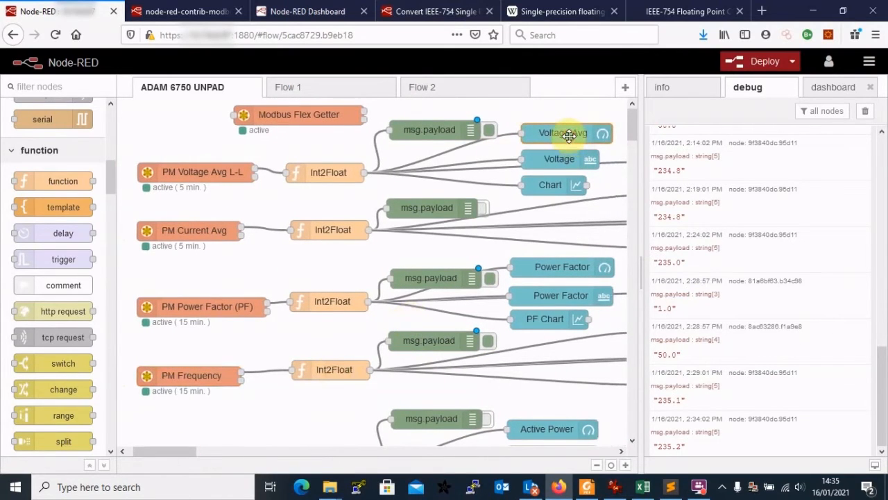
pyautogui.click(565, 154)
pyautogui.click(561, 184)
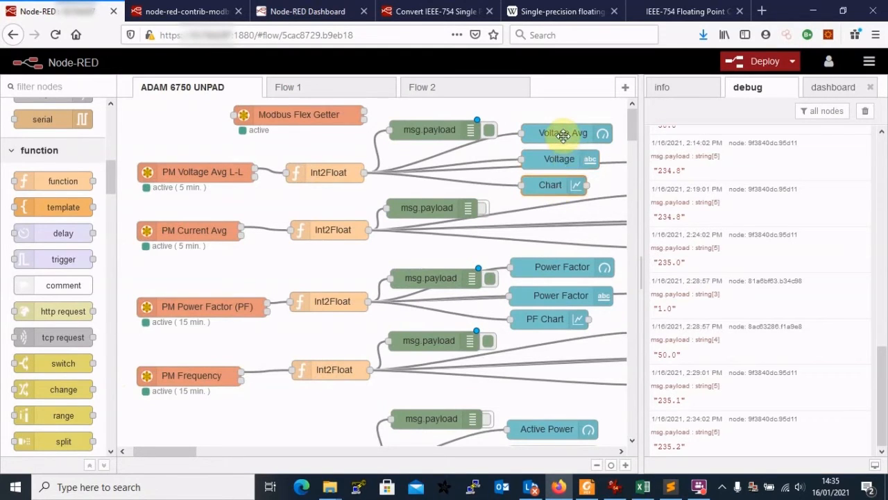
pyautogui.click(563, 136)
pyautogui.click(563, 155)
# Open the Voltage Avg gauge node and review its available groups and the Voltage dashboard group's settings without updating them.
pyautogui.click(564, 136)
pyautogui.doubleClick(564, 137)
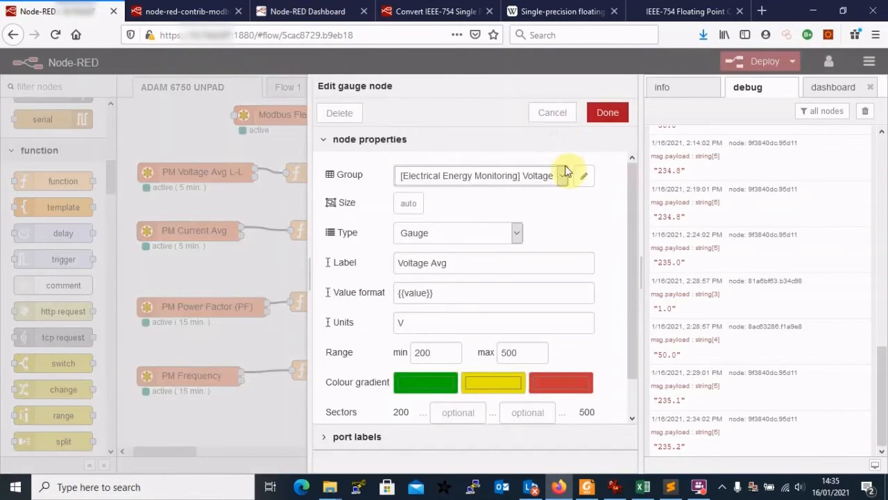
pyautogui.click(563, 178)
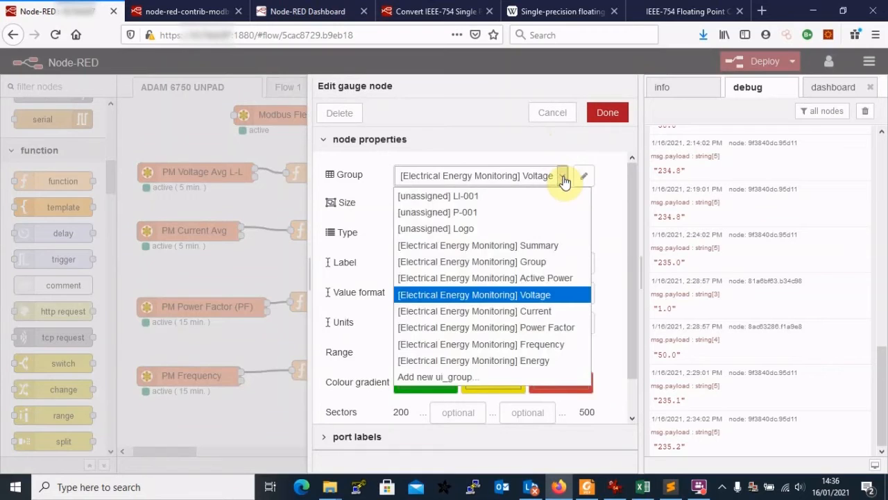
pyautogui.click(563, 178)
pyautogui.click(587, 178)
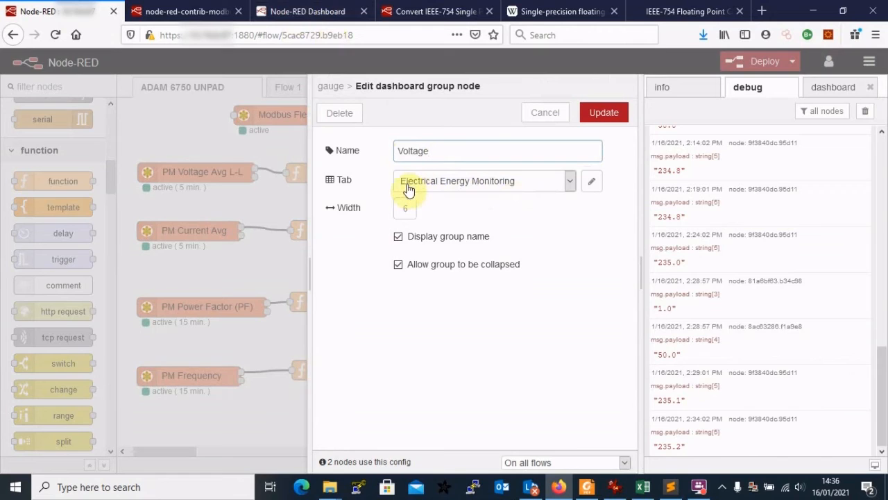
pyautogui.click(581, 121)
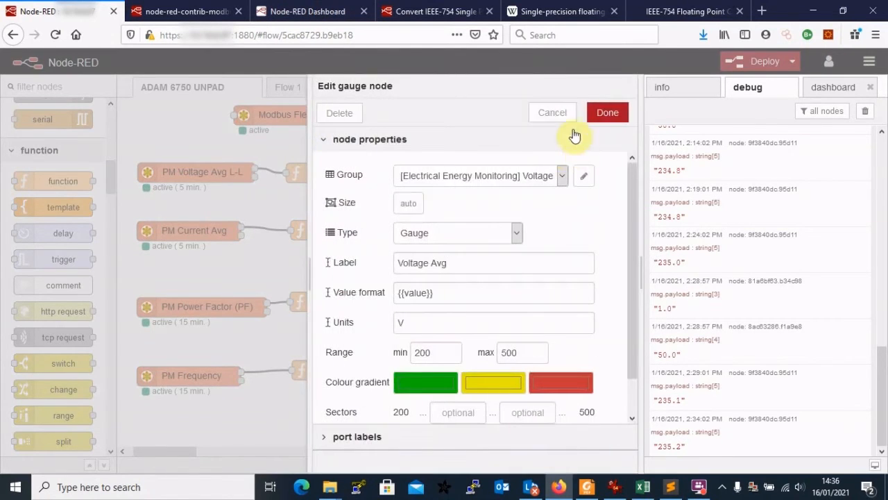
# Review the Voltage Avg gauge's available types, units and range settings, and close its properties without changing any values.
pyautogui.click(515, 238)
pyautogui.click(516, 233)
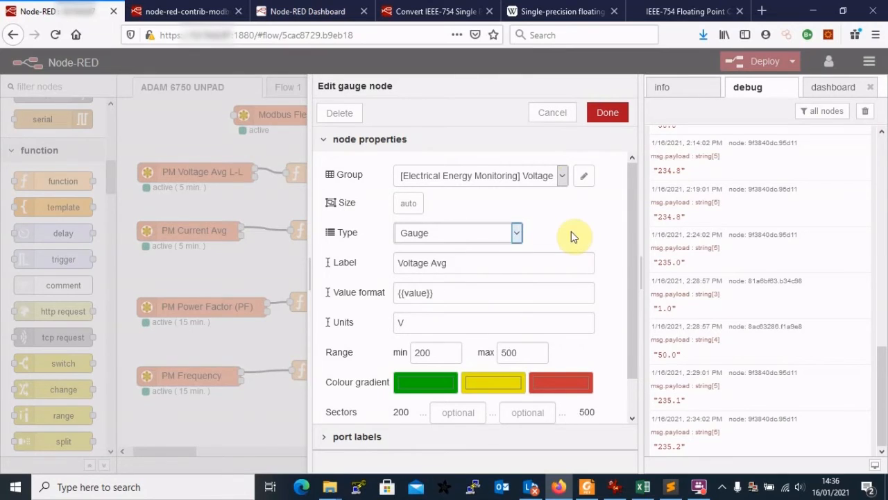
pyautogui.click(512, 236)
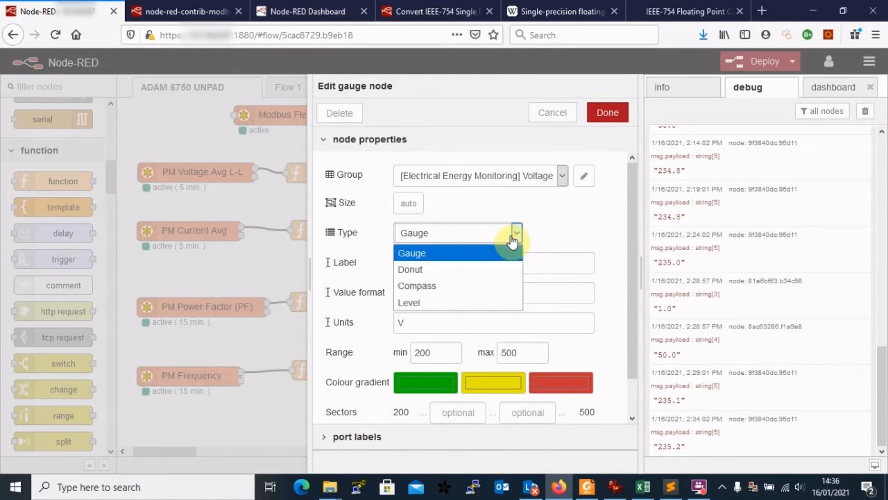
pyautogui.click(557, 230)
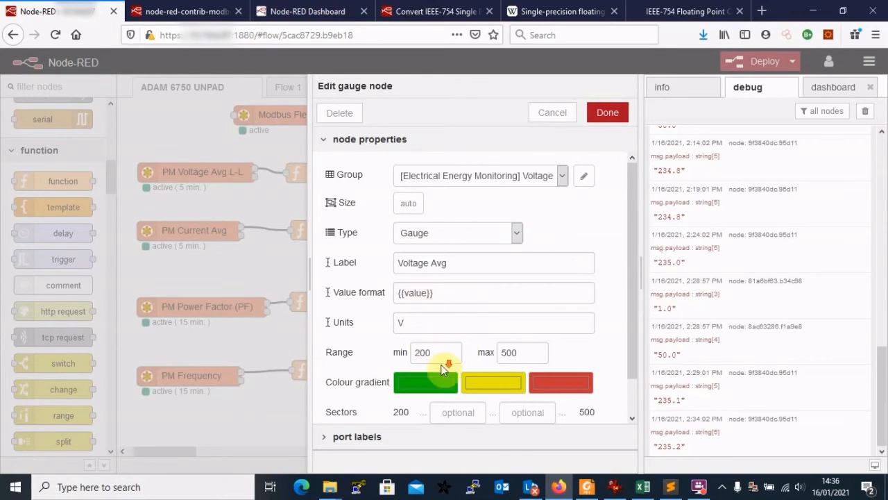
pyautogui.scroll(-1, 444, 368)
pyautogui.click(411, 284)
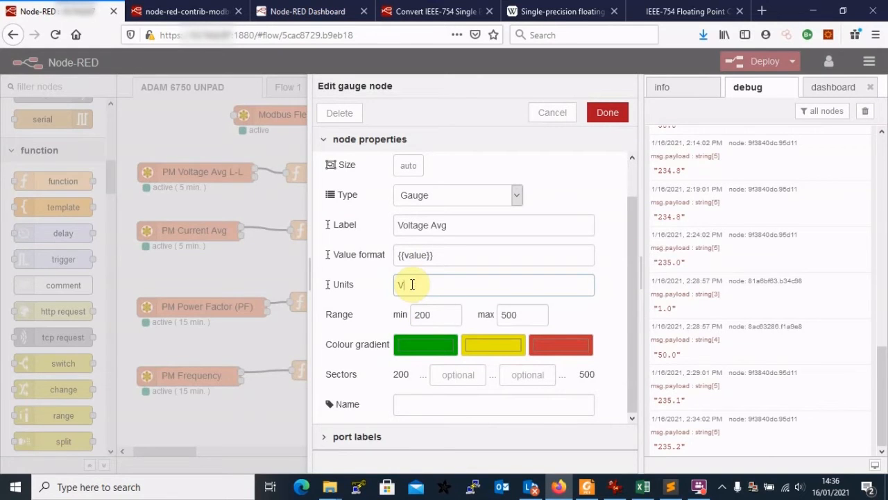
pyautogui.click(449, 314)
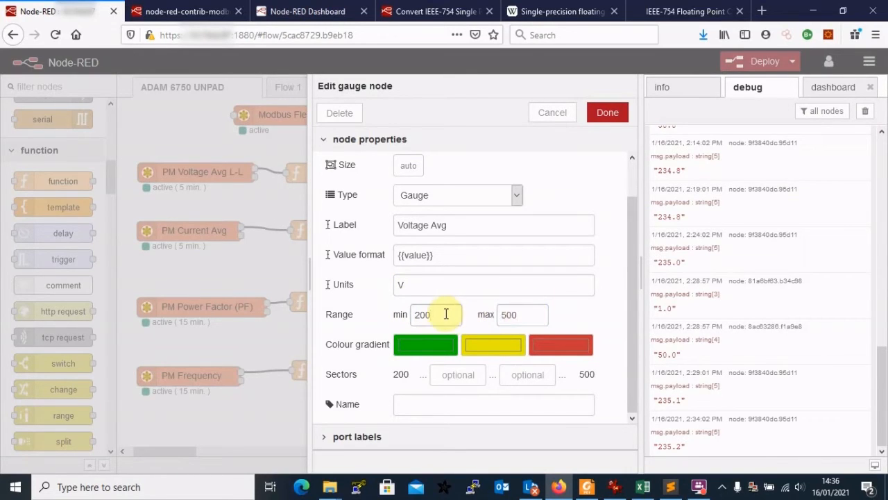
pyautogui.click(601, 117)
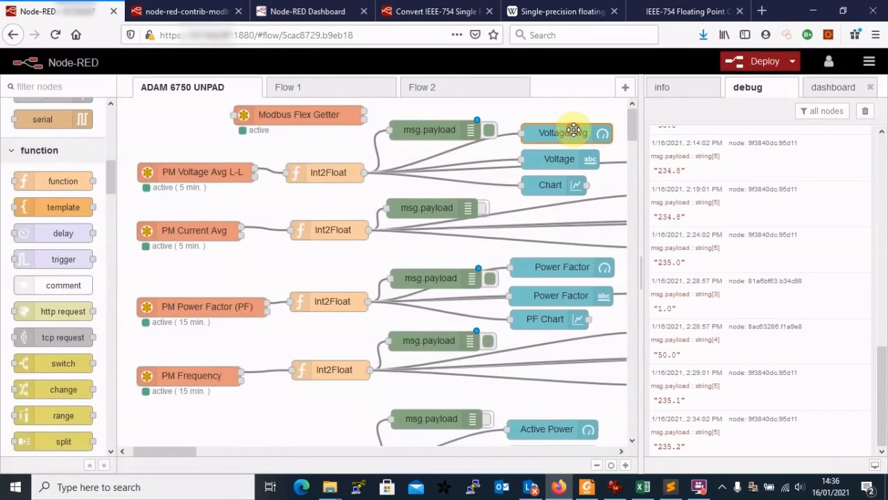
# Examine the Voltage text, Chart and Voltage Avg gauge nodes in the flow.
pyautogui.click(568, 156)
pyautogui.click(564, 184)
pyautogui.click(565, 138)
# Search the palette manager's installable modules for "dashboard".
pyautogui.click(860, 64)
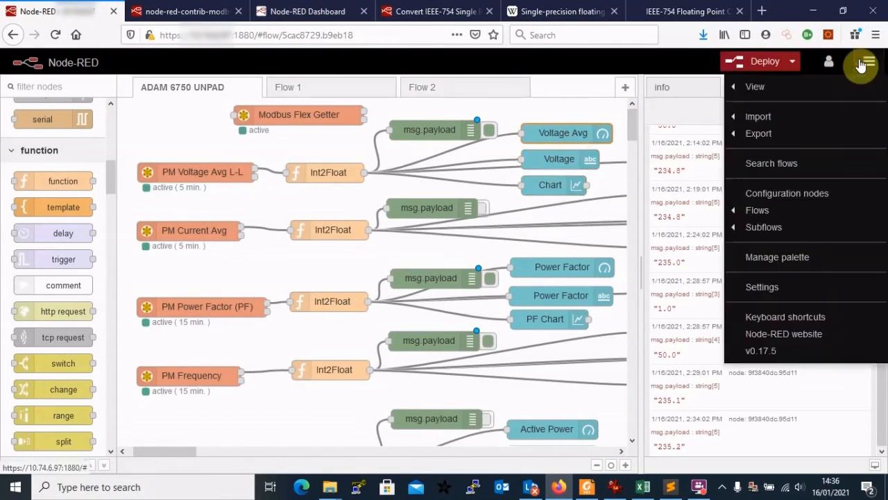
pyautogui.click(776, 256)
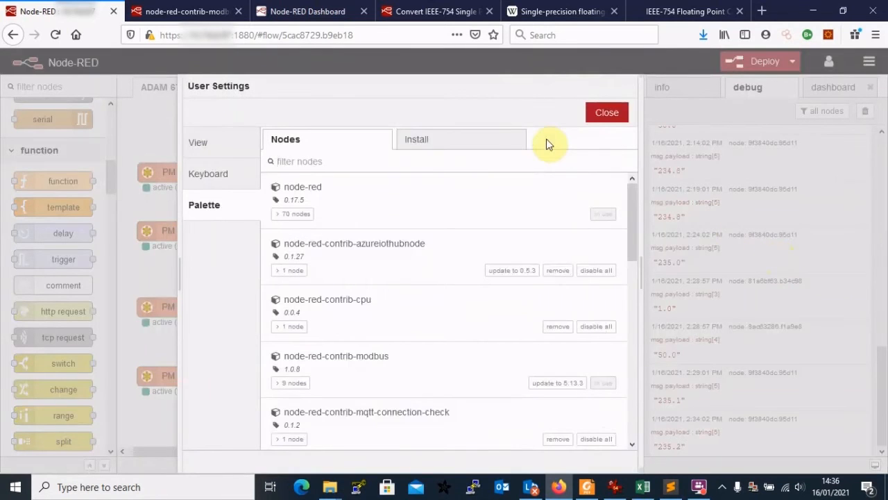
pyautogui.click(468, 140)
pyautogui.write('da')
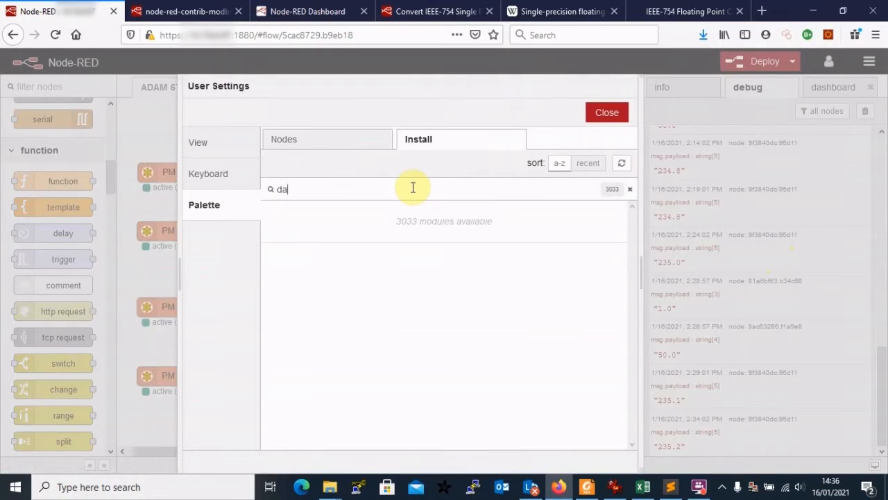
pyautogui.write('shboard')
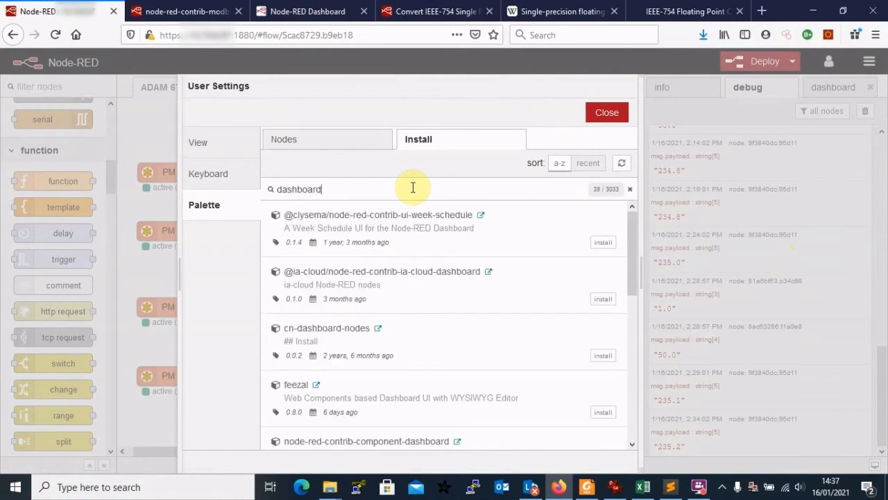
# Browse the dashboard module search results, expanding the list to show more entries, and return to its beginning.
pyautogui.scroll(-5, 450, 294)
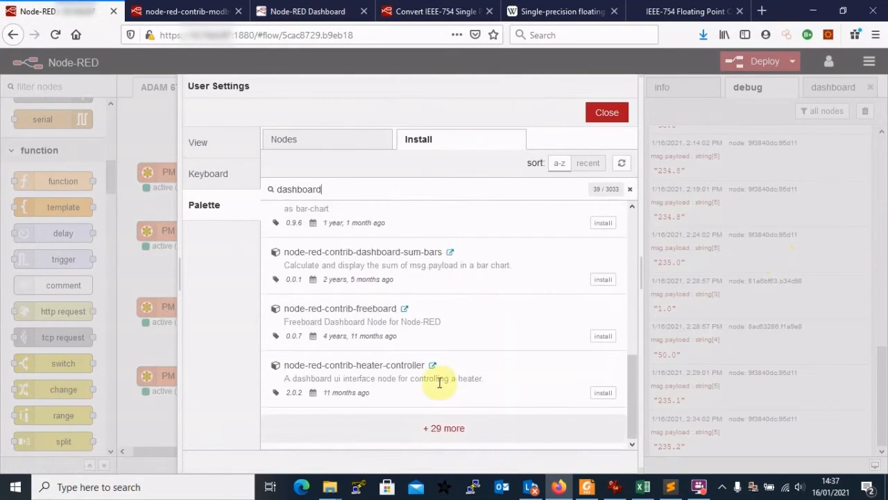
pyautogui.click(442, 428)
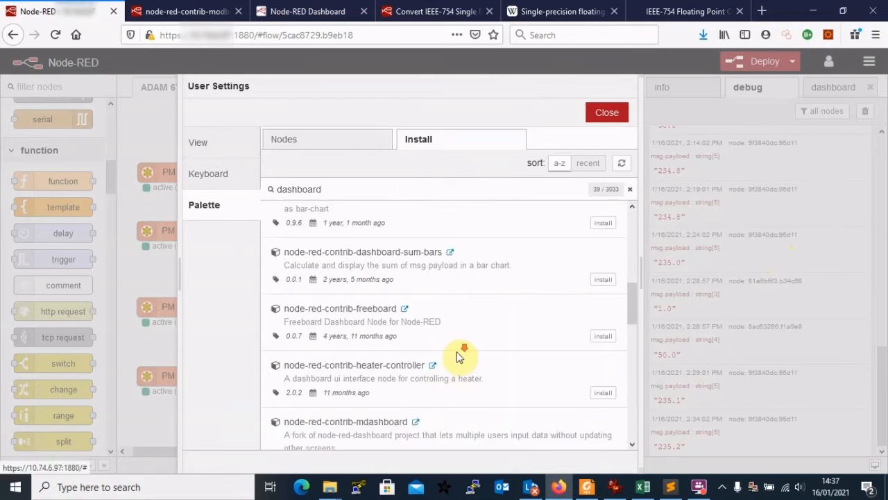
pyautogui.scroll(-3, 457, 353)
pyautogui.scroll(-5, 457, 355)
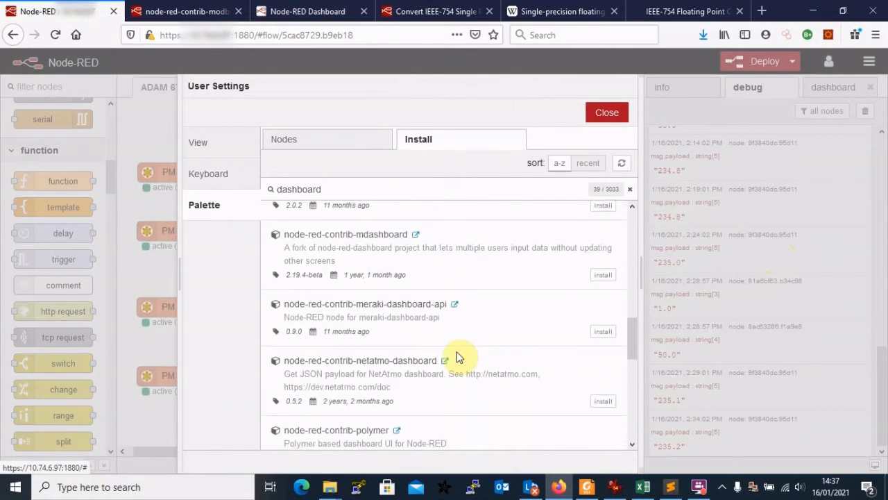
pyautogui.scroll(-3, 457, 355)
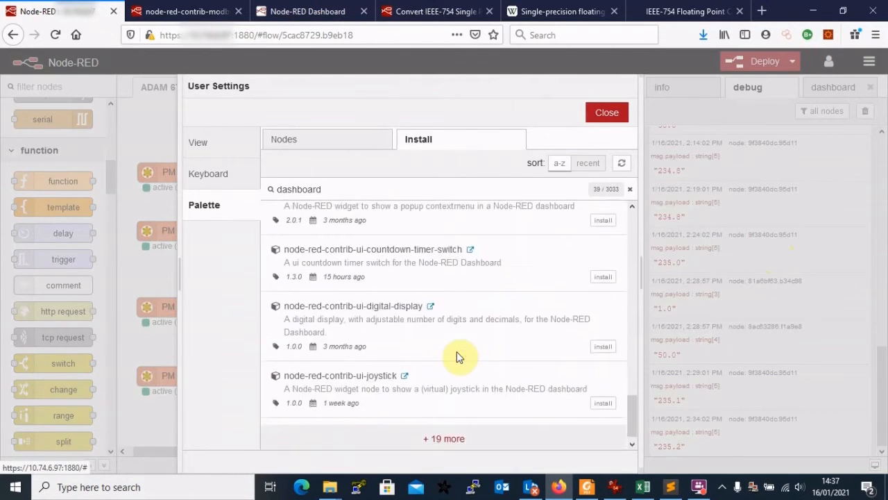
pyautogui.click(452, 428)
pyautogui.scroll(-8, 472, 361)
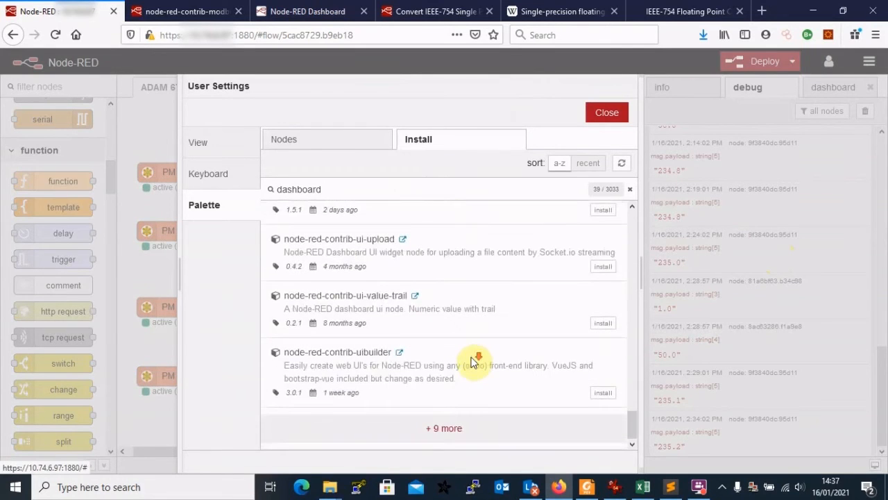
pyautogui.scroll(15, 471, 359)
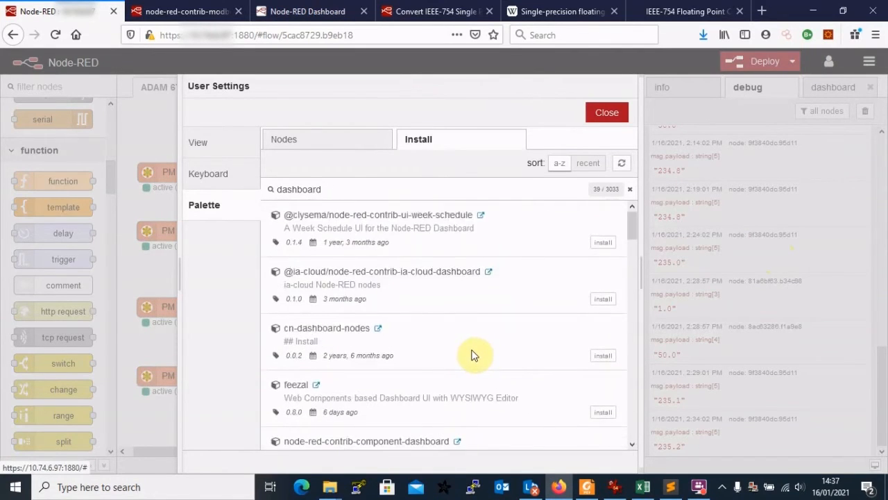
# Filter the installed palette modules by "dashbo" to check for node-red-dashboard, and close the user settings.
pyautogui.click(319, 144)
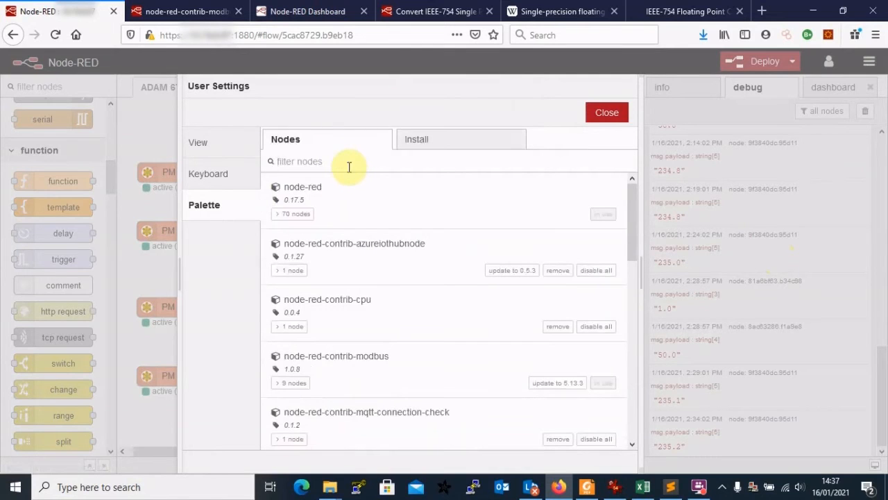
pyautogui.click(349, 166)
pyautogui.write('dashbo')
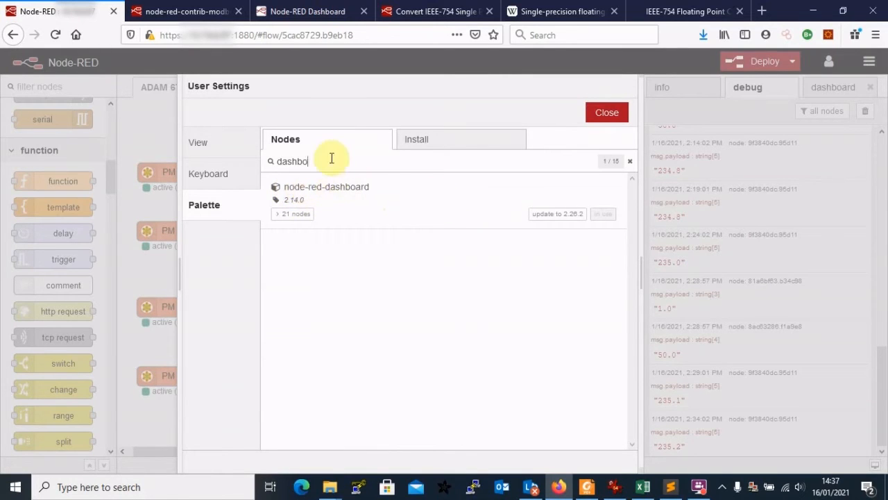
pyautogui.click(615, 115)
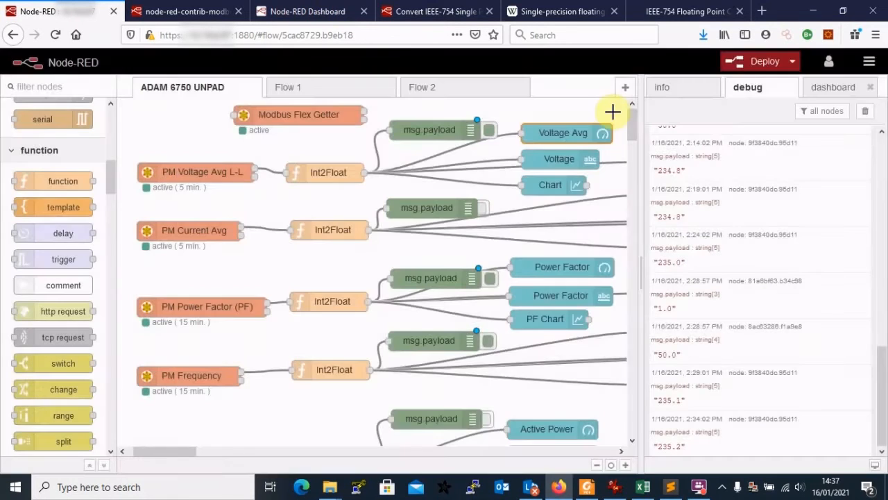
# Browse the node palette's dashboard category to review the available widget nodes, from button through media.
pyautogui.moveTo(109, 178); pyautogui.dragTo(78, 382)
pyautogui.scroll(-5, 78, 382)
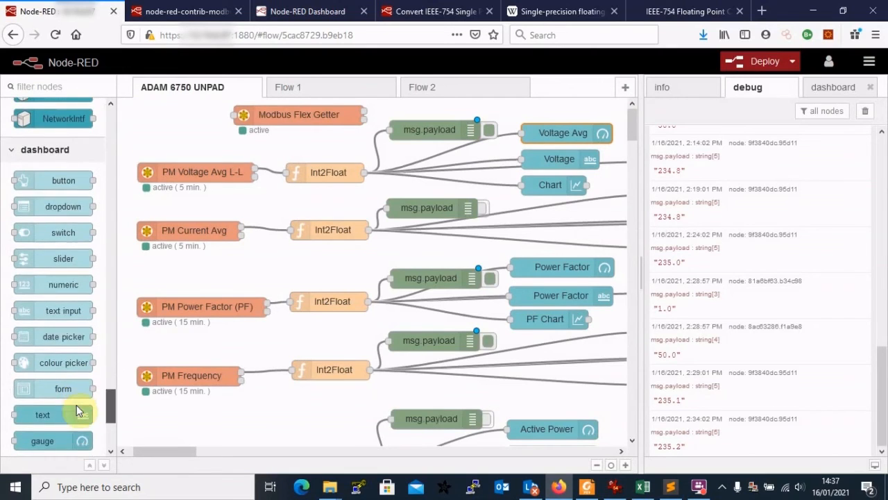
pyautogui.scroll(-2, 24, 190)
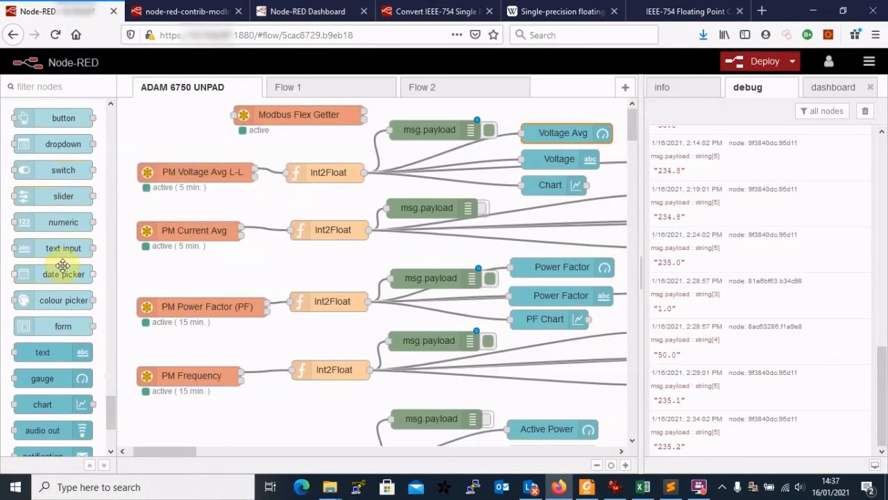
pyautogui.scroll(-5, 63, 266)
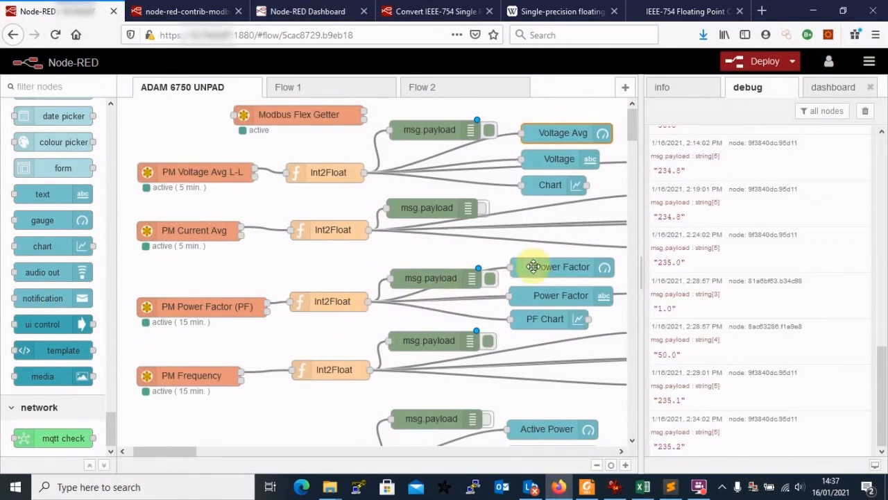
# Examine the Power Factor gauge, Power Factor text and PF Chart nodes in the flow.
pyautogui.click(591, 266)
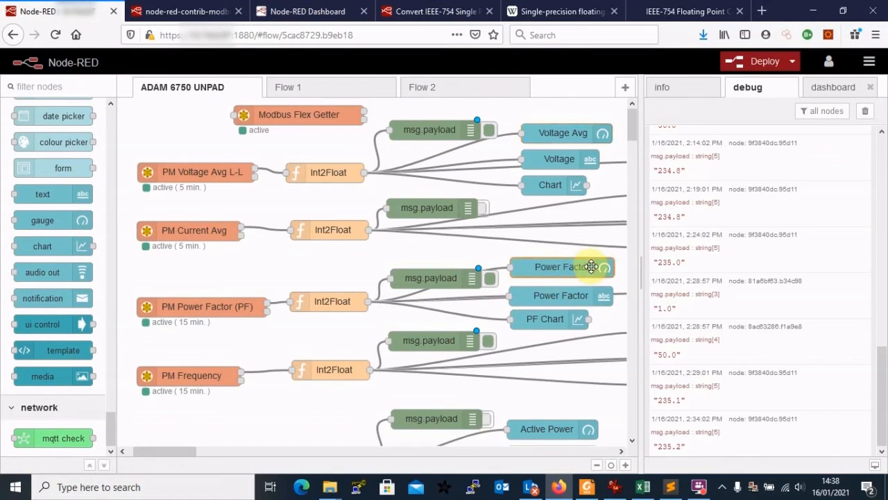
pyautogui.click(594, 294)
pyautogui.click(558, 319)
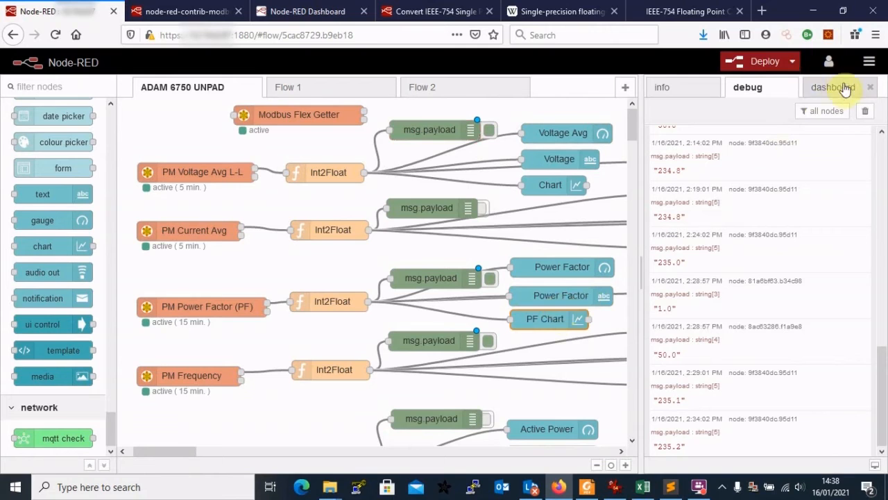
# Reopen the palette manager, review the nodes included in the installed node-red-dashboard module, and close the user settings.
pyautogui.click(869, 61)
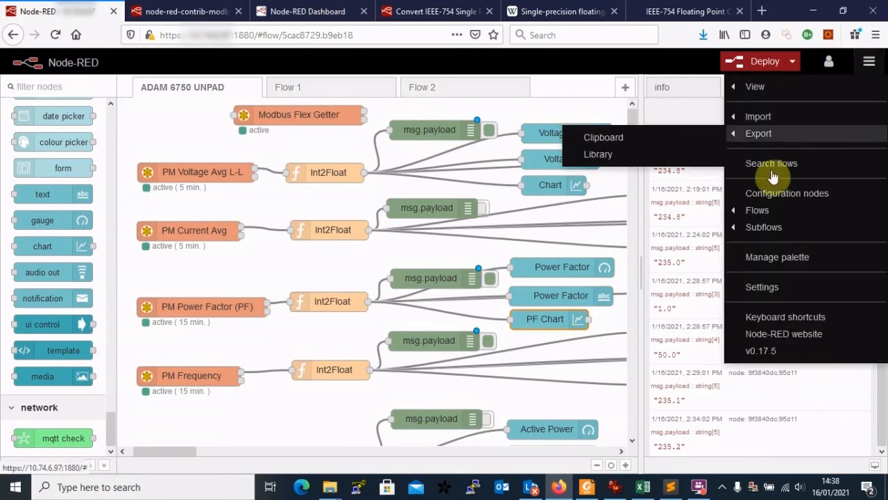
pyautogui.click(768, 257)
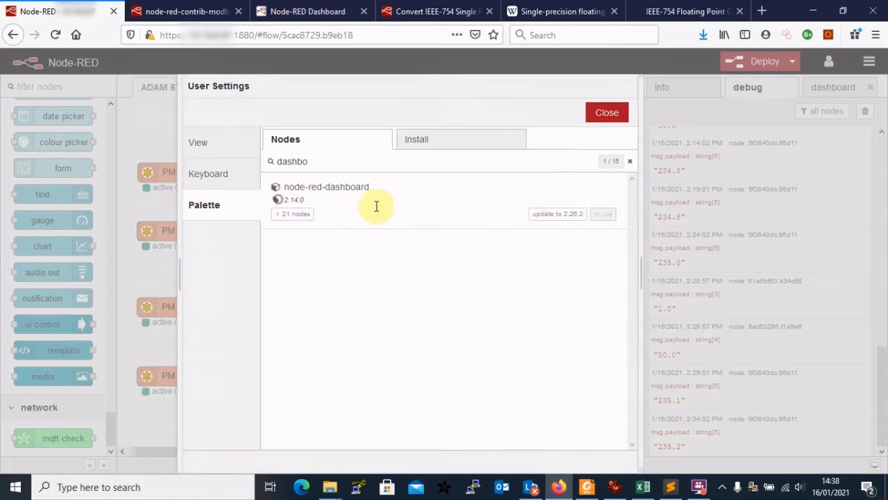
pyautogui.click(280, 218)
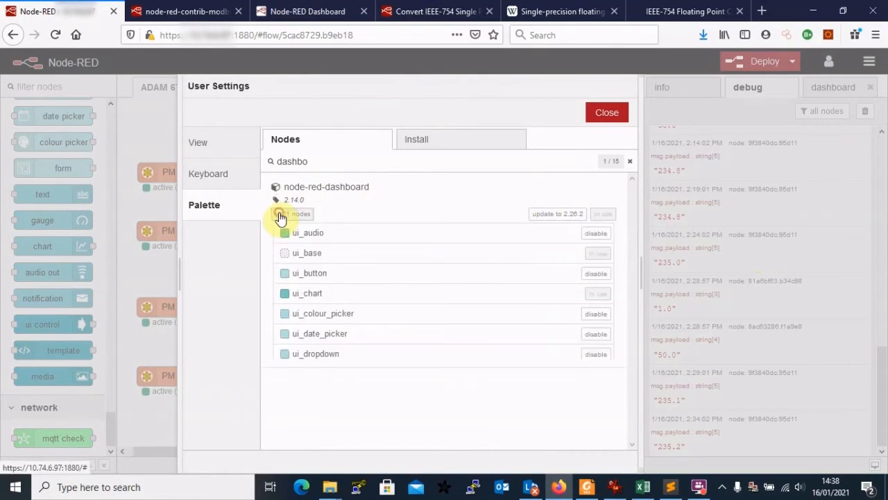
pyautogui.scroll(-3, 463, 291)
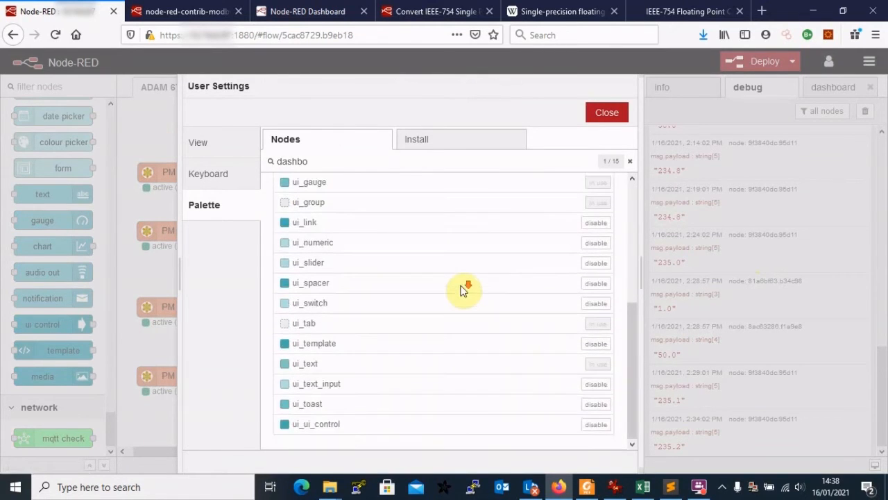
pyautogui.scroll(3, 463, 290)
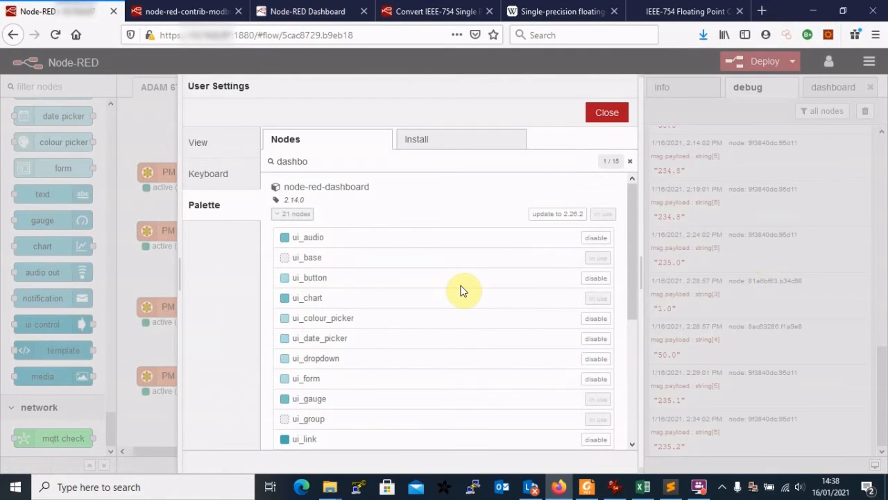
pyautogui.click(608, 120)
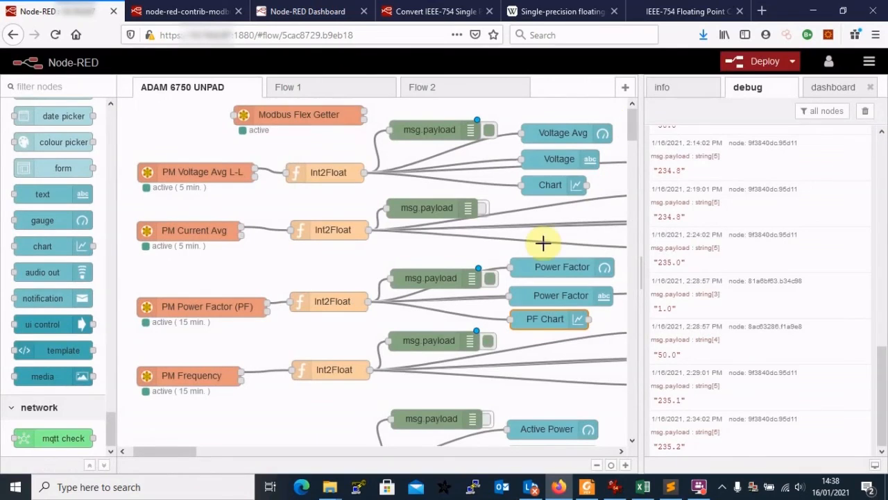
# Open the Voltage text node, review its group, label, value format and layout, and cancel without changes.
pyautogui.click(560, 160)
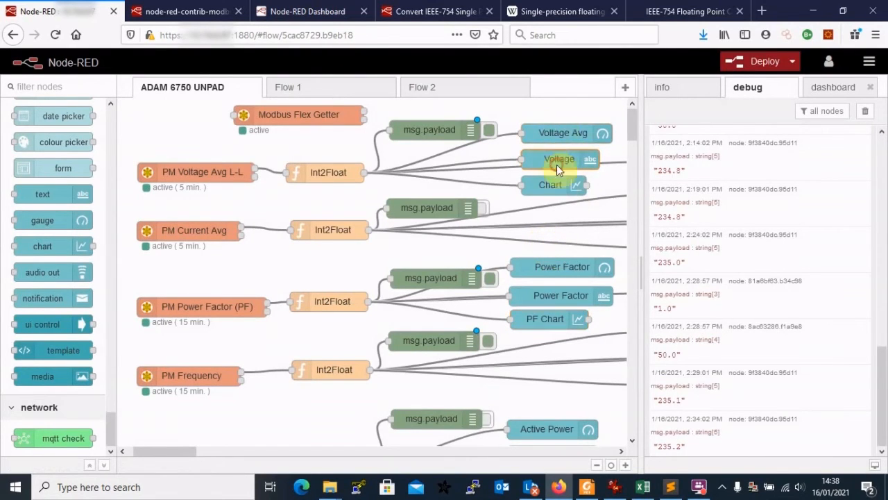
pyautogui.doubleClick(556, 165)
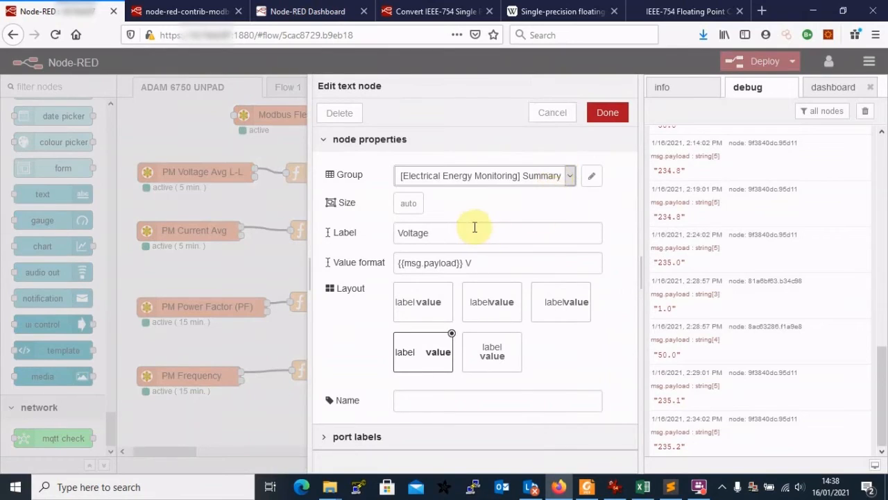
pyautogui.moveTo(444, 236); pyautogui.dragTo(394, 233)
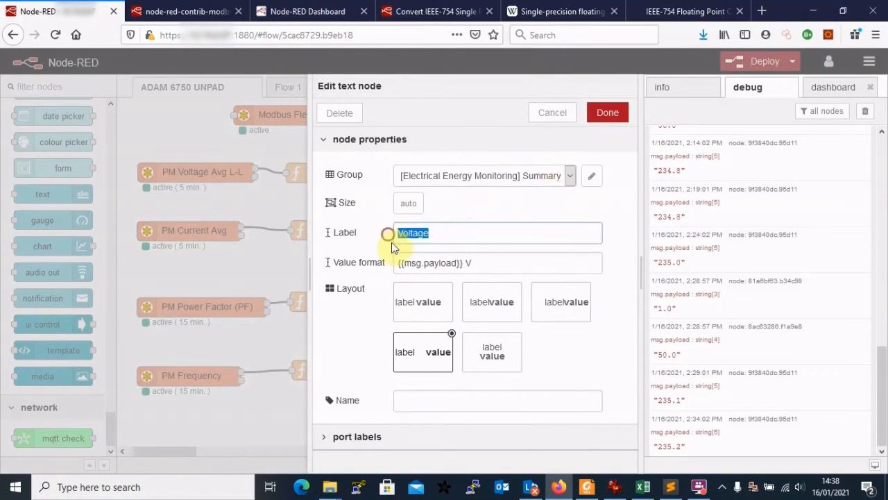
pyautogui.click(462, 264)
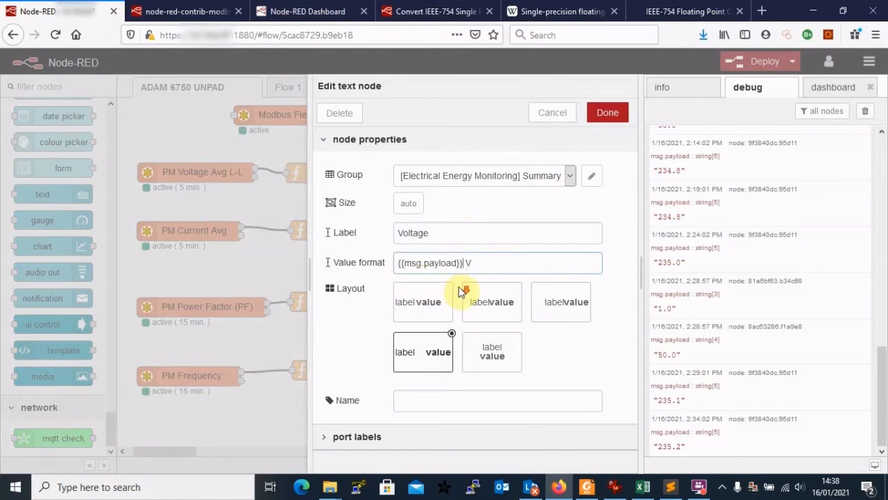
pyautogui.click(551, 113)
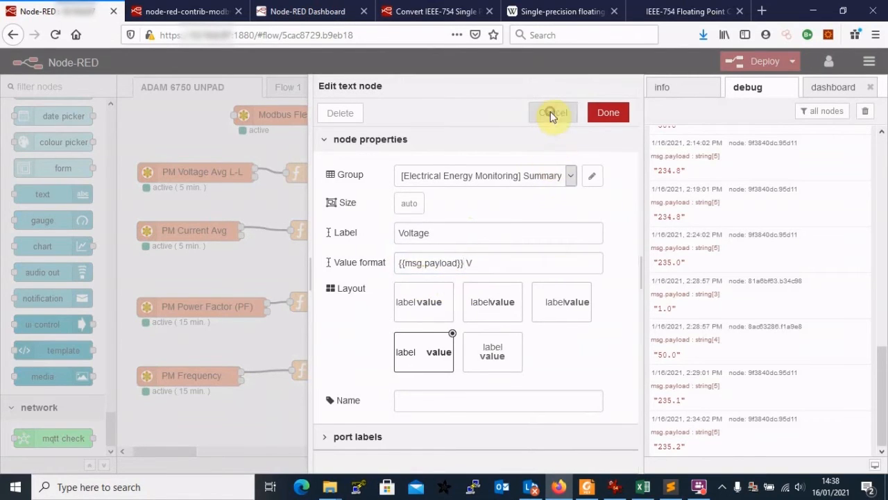
# Open the voltage Chart node, review its chart types, axis settings and series colours, and cancel without changes.
pyautogui.doubleClick(551, 186)
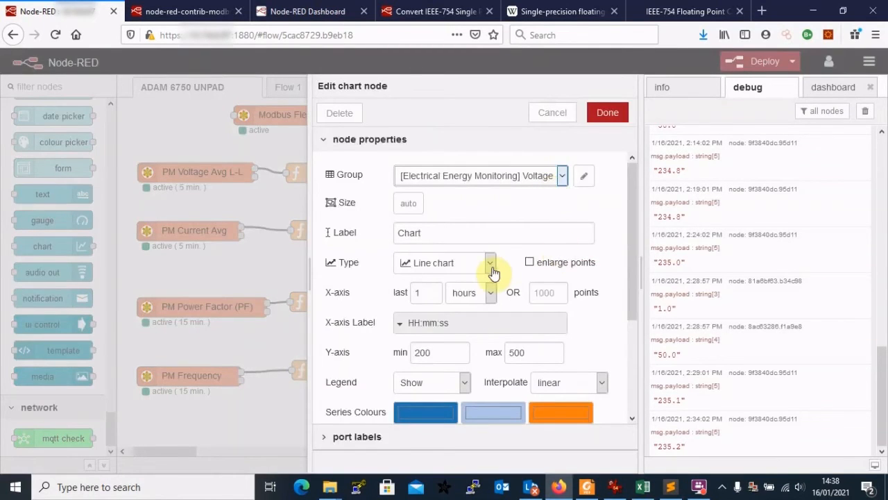
pyautogui.click(489, 265)
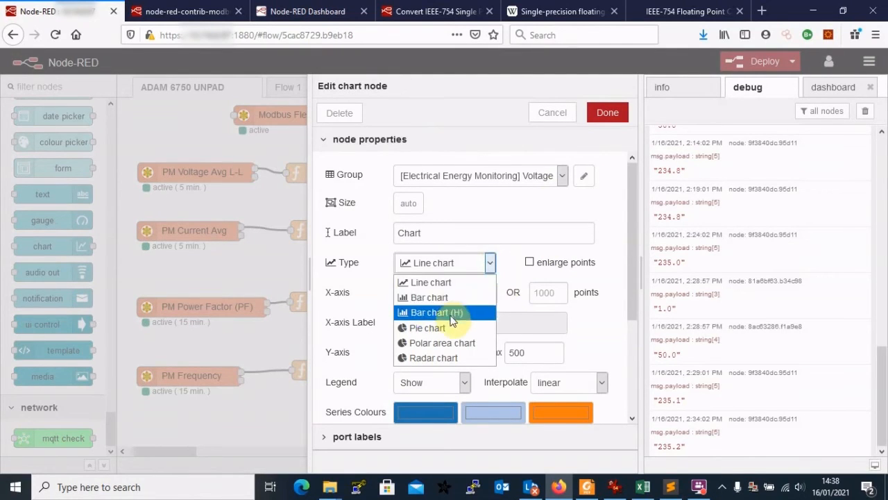
pyautogui.click(505, 257)
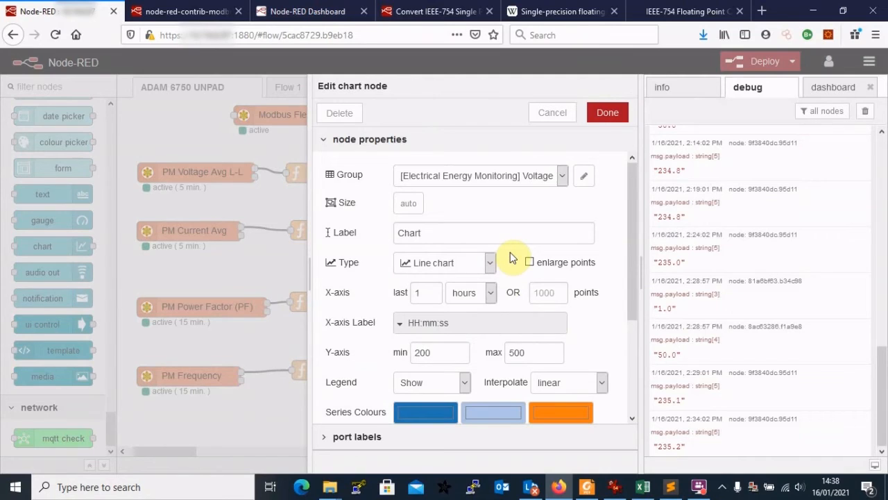
pyautogui.scroll(-3, 510, 257)
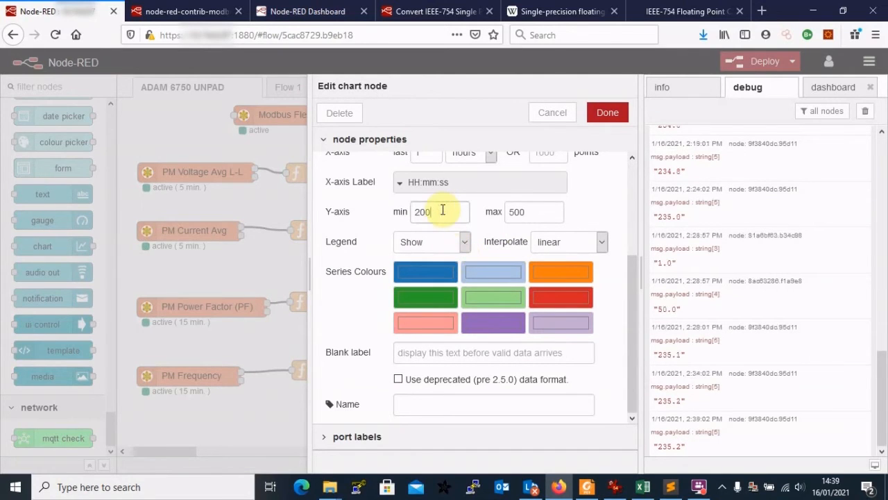
pyautogui.click(537, 211)
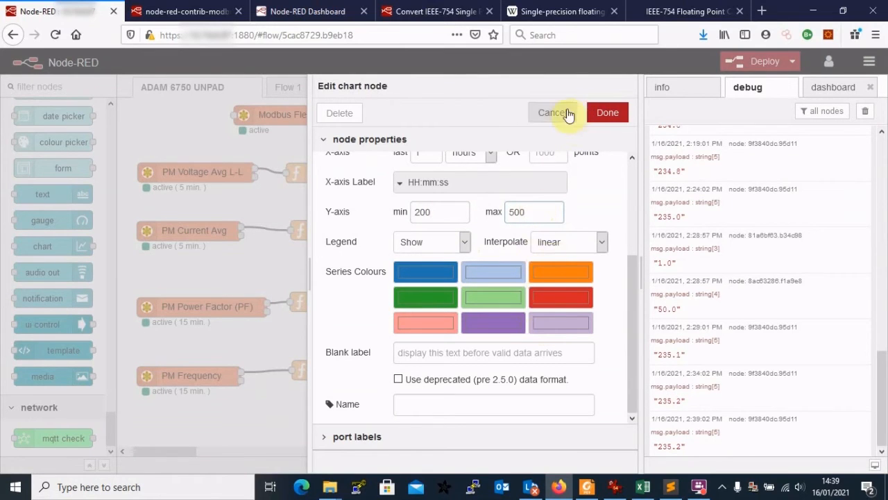
pyautogui.scroll(2, 535, 326)
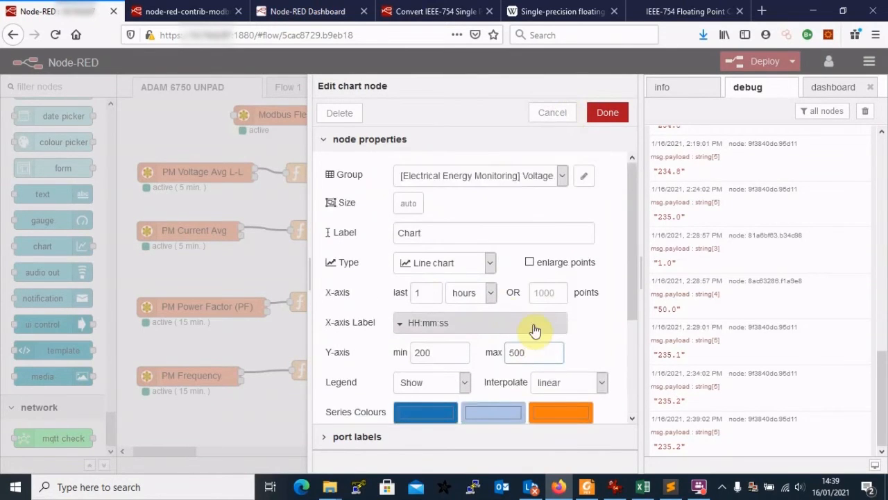
pyautogui.click(555, 114)
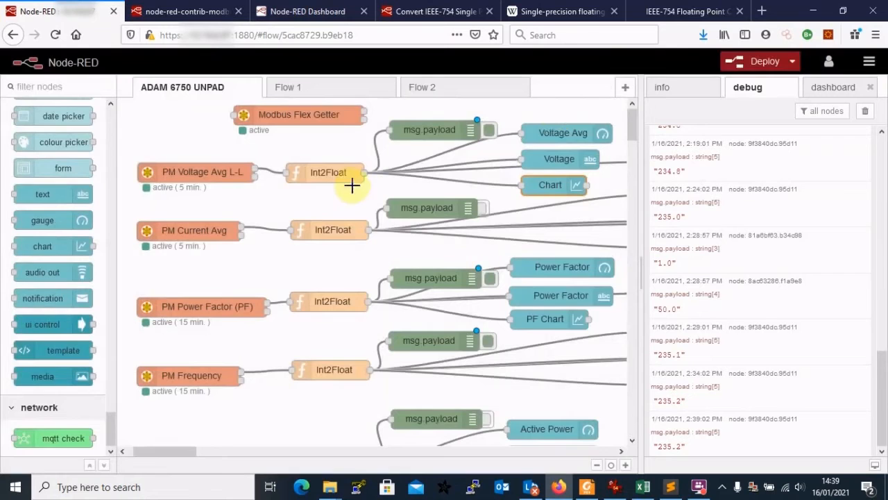
# Open the Int2Float function node fed by PM Voltage Avg L-L and cancel without changes.
pyautogui.click(325, 173)
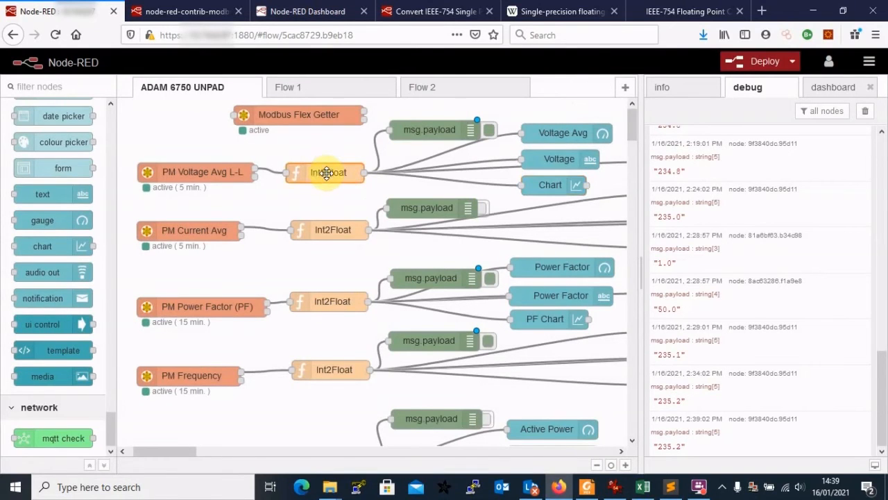
pyautogui.doubleClick(326, 173)
pyautogui.click(542, 114)
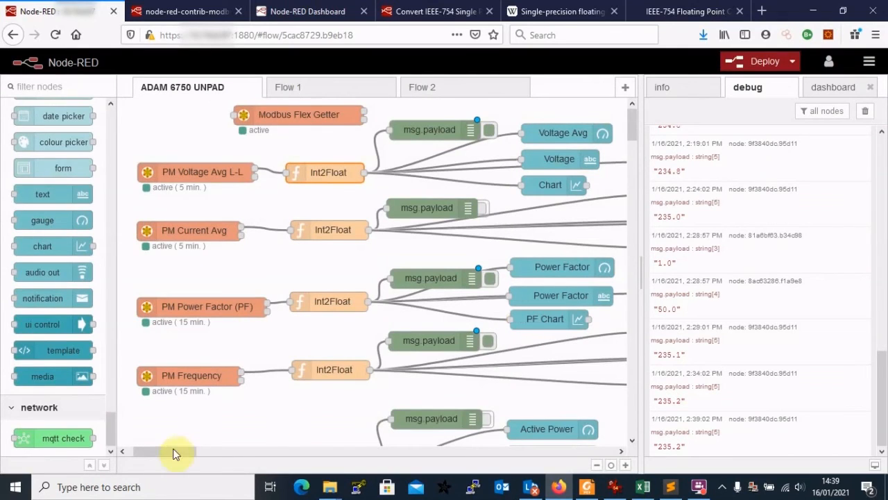
# Locate the PM/voltage MQTT node and add a new mqtt output node to the flow below PM/current.
pyautogui.moveTo(166, 451); pyautogui.dragTo(204, 456)
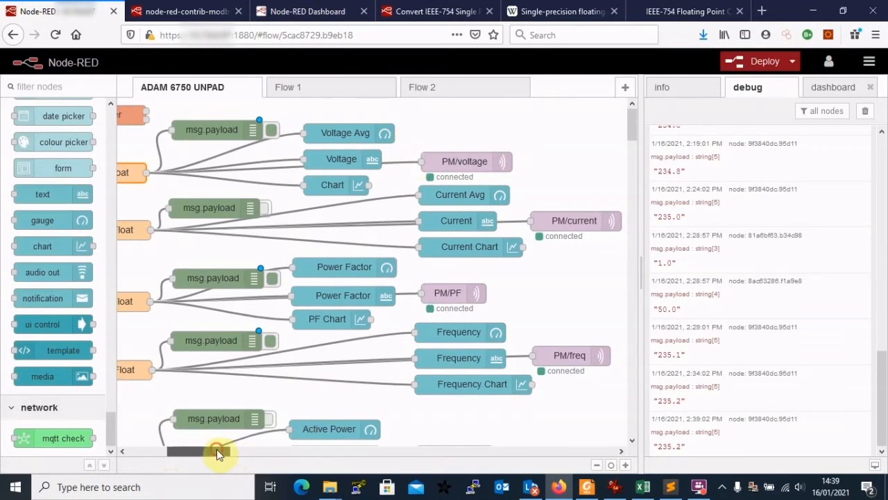
pyautogui.click(475, 163)
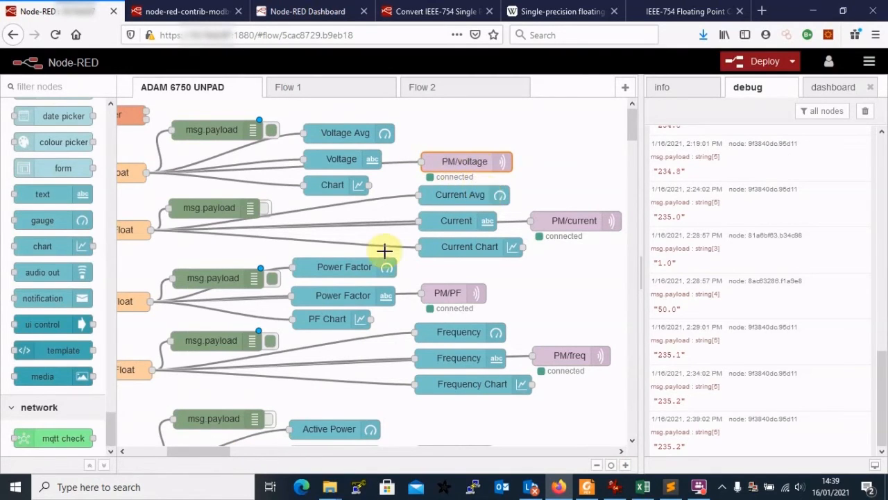
pyautogui.moveTo(111, 423); pyautogui.dragTo(109, 115)
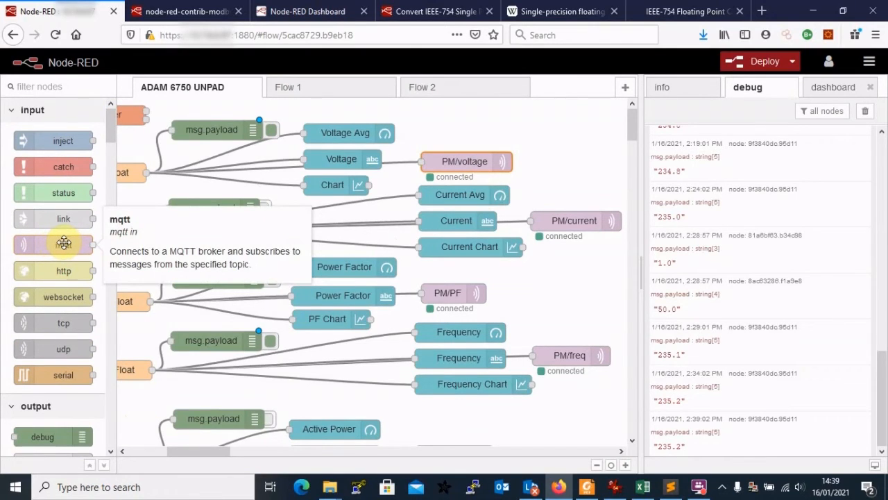
pyautogui.scroll(-2, 63, 241)
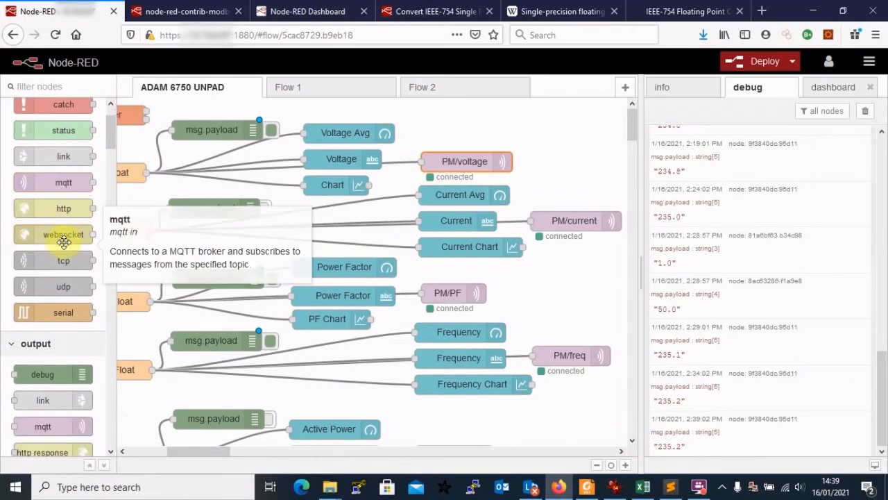
pyautogui.scroll(-4, 63, 229)
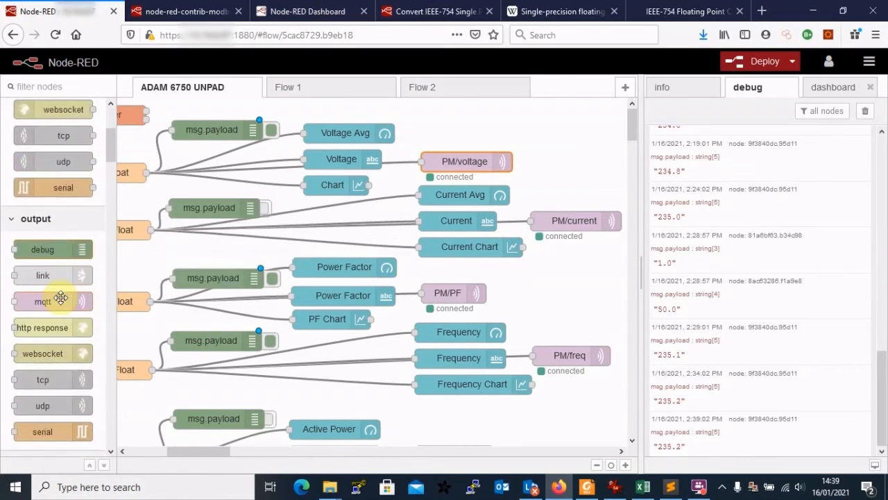
pyautogui.moveTo(70, 301); pyautogui.dragTo(568, 270)
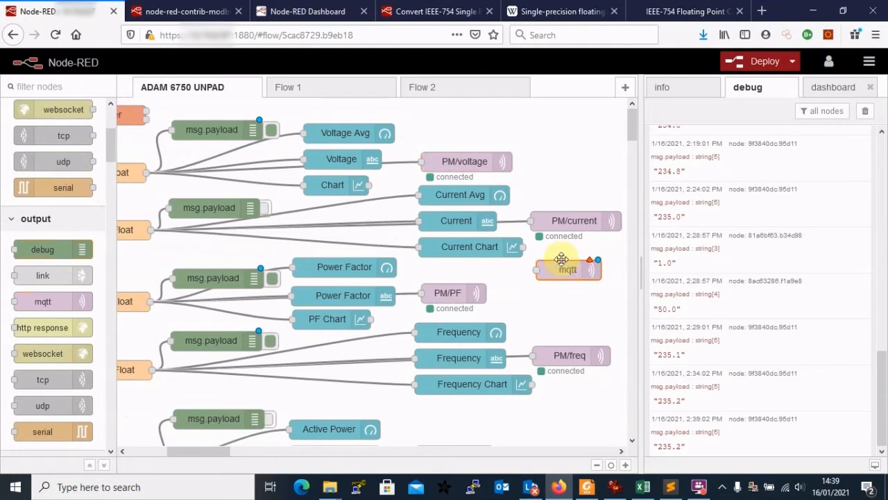
# Open the PM/voltage mqtt out node, review its topic and broker connection settings, and cancel both dialogs.
pyautogui.click(467, 161)
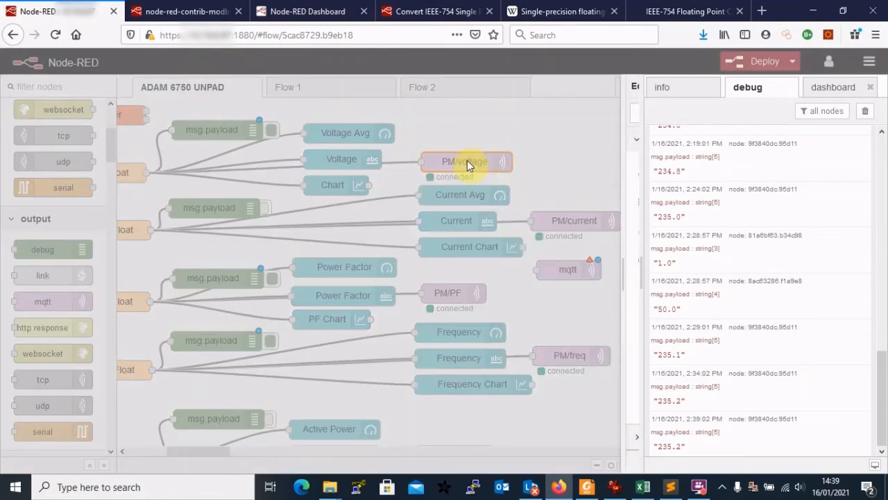
pyautogui.doubleClick(467, 160)
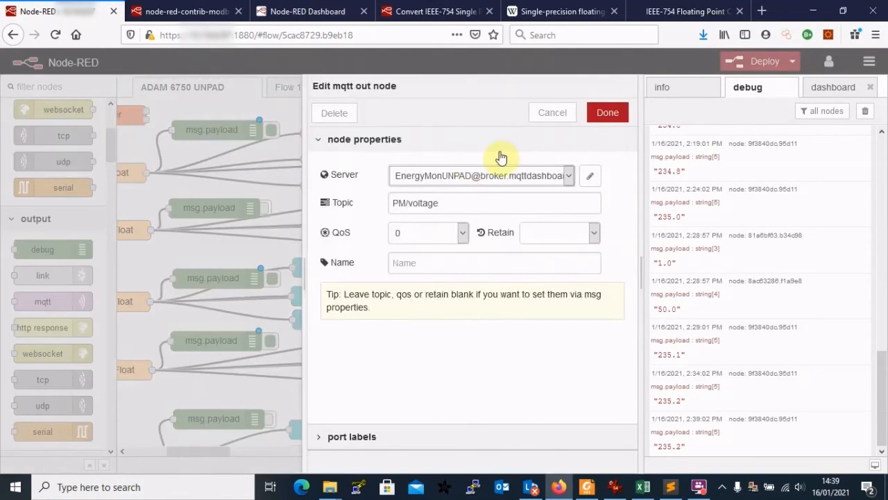
pyautogui.click(588, 179)
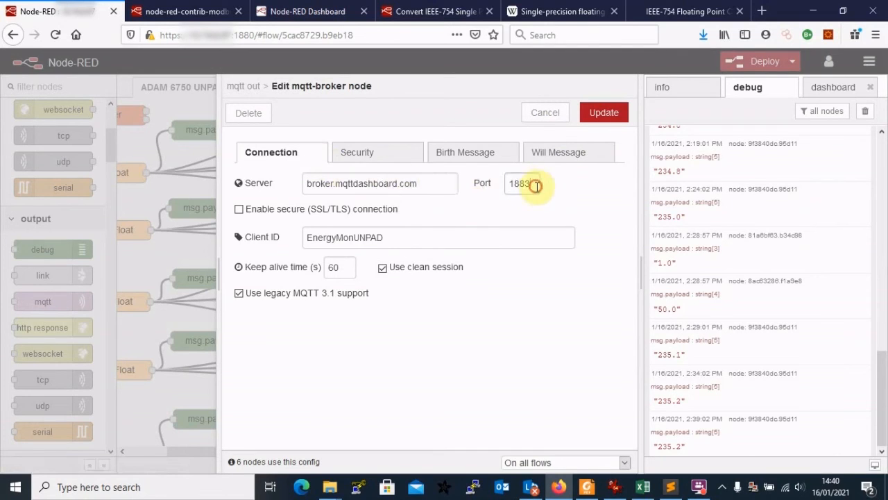
pyautogui.click(552, 113)
pyautogui.click(552, 113)
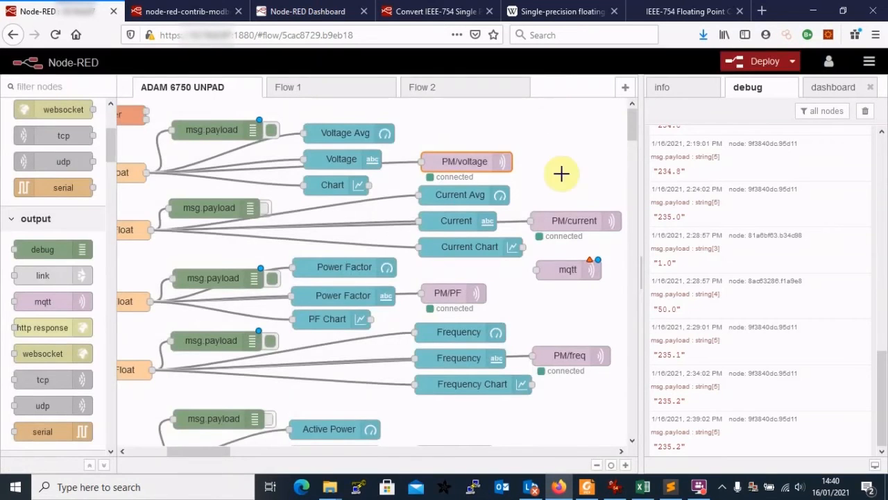
# Examine the voltage msg.payload debug node, reopen the PM/voltage node to review its settings, and cancel without changes.
pyautogui.moveTo(220, 452); pyautogui.dragTo(199, 451)
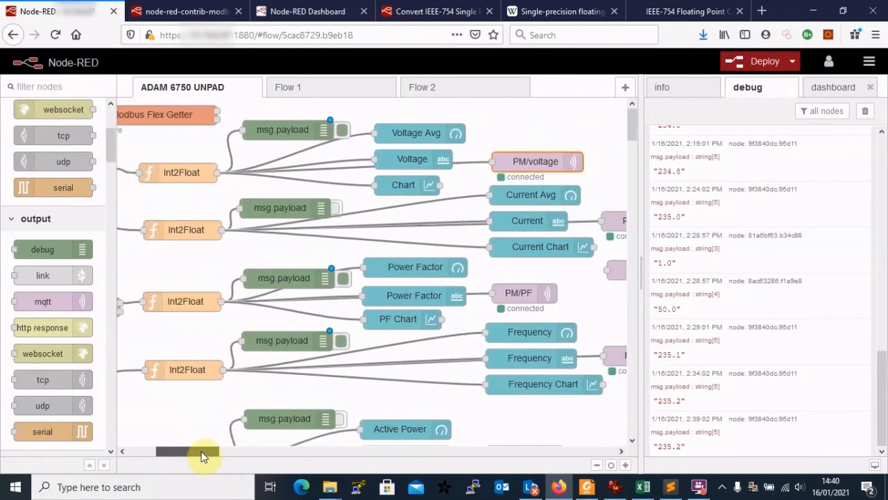
pyautogui.click(283, 130)
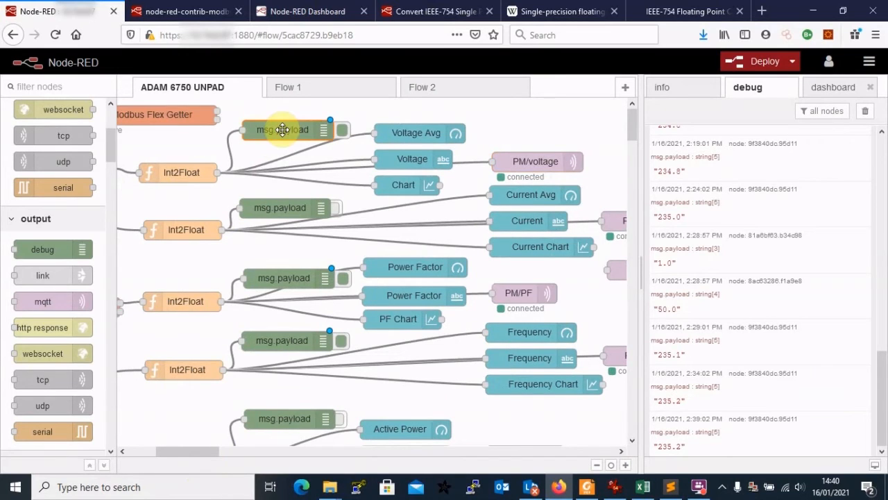
pyautogui.click(540, 160)
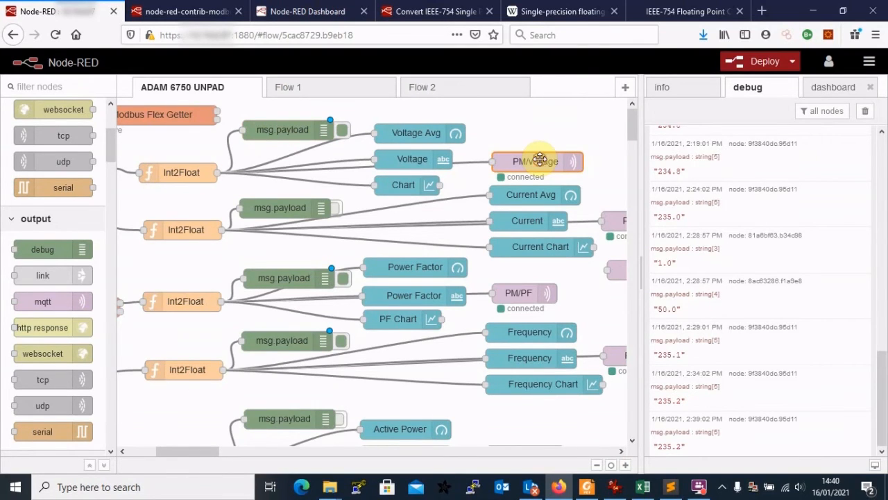
pyautogui.doubleClick(540, 159)
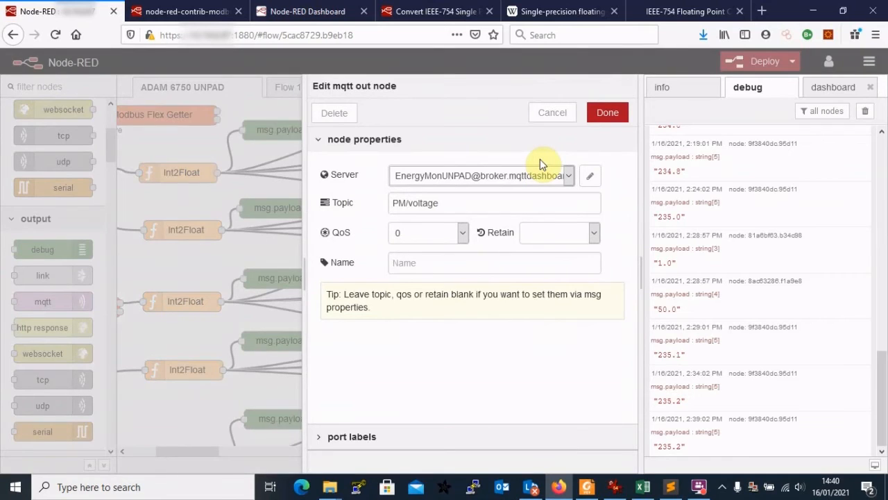
pyautogui.click(551, 112)
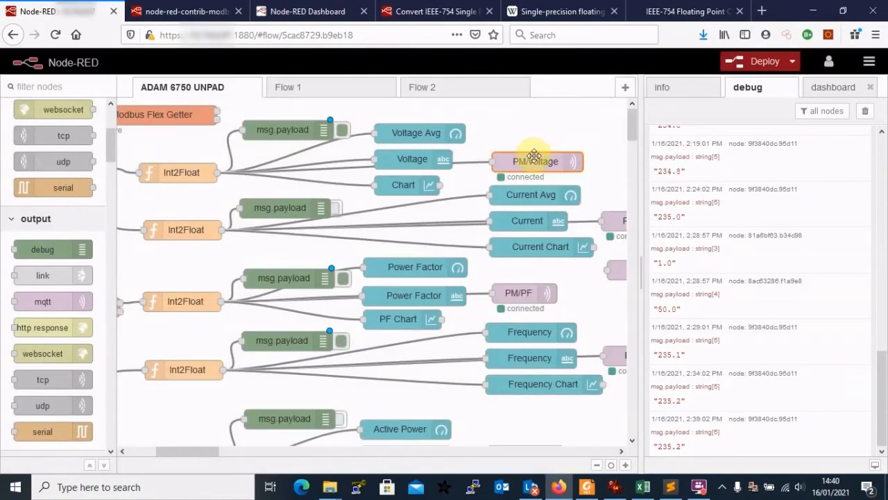
# Review the msg.payload debug messages back to the earliest logged entry.
pyautogui.moveTo(205, 456)
pyautogui.mouseDown()
pyautogui.moveTo(169, 455)
pyautogui.moveTo(192, 452)
pyautogui.mouseUp()
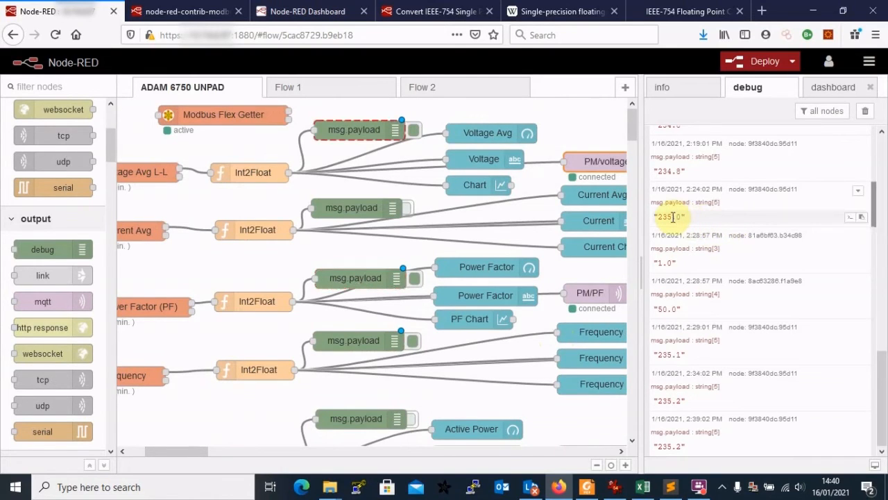
pyautogui.moveTo(885, 397); pyautogui.dragTo(883, 167)
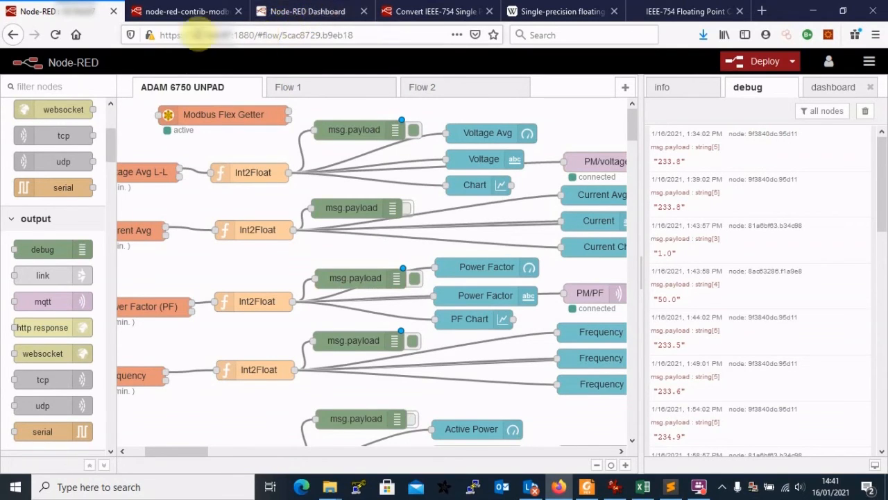
# Switch to the Node-RED Dashboard page and examine its address and the Electrical Energy Monitoring summary values.
pyautogui.click(290, 17)
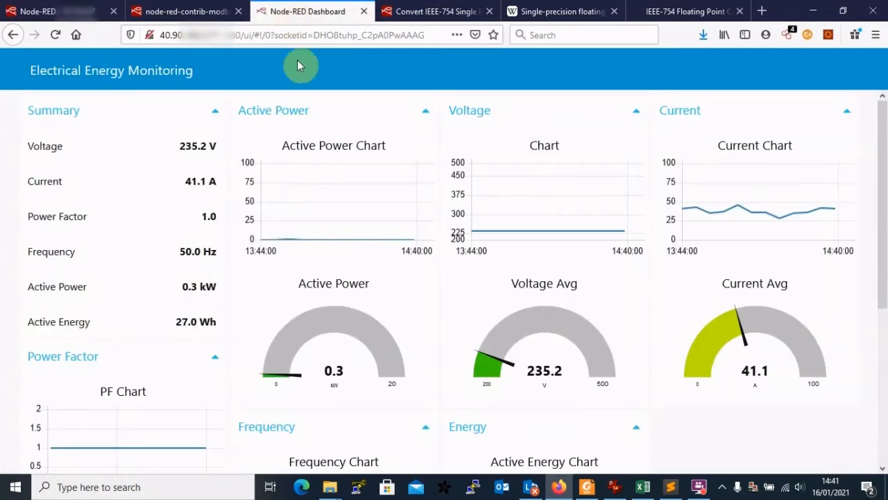
pyautogui.click(161, 36)
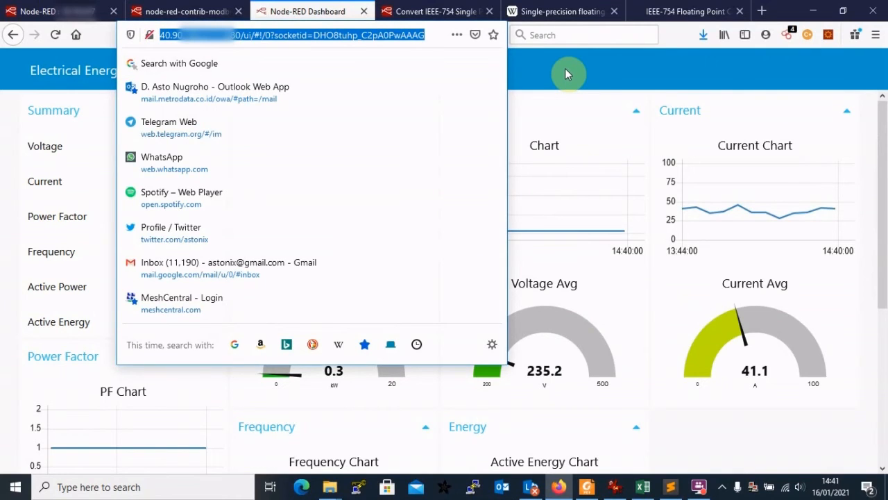
pyautogui.click(565, 68)
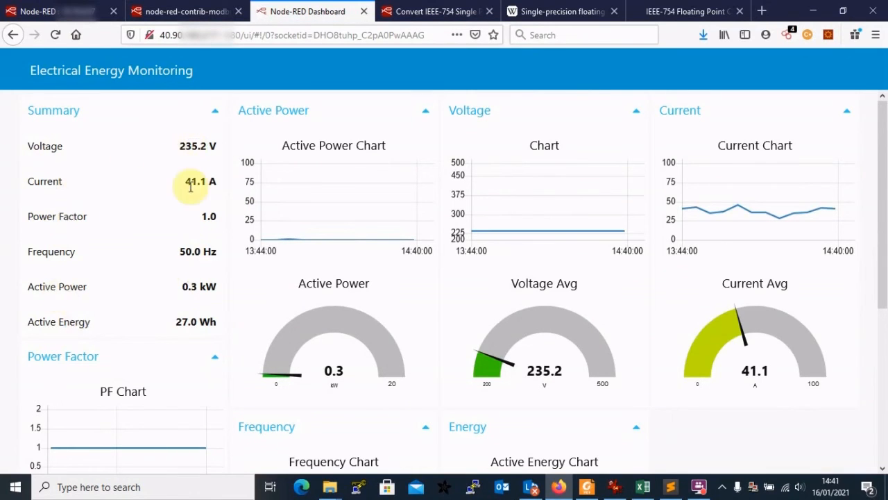
# Return to the flow editor and examine the Voltage Avg gauge, Voltage text and Chart nodes behind the dashboard widgets.
pyautogui.click(48, 13)
pyautogui.click(486, 131)
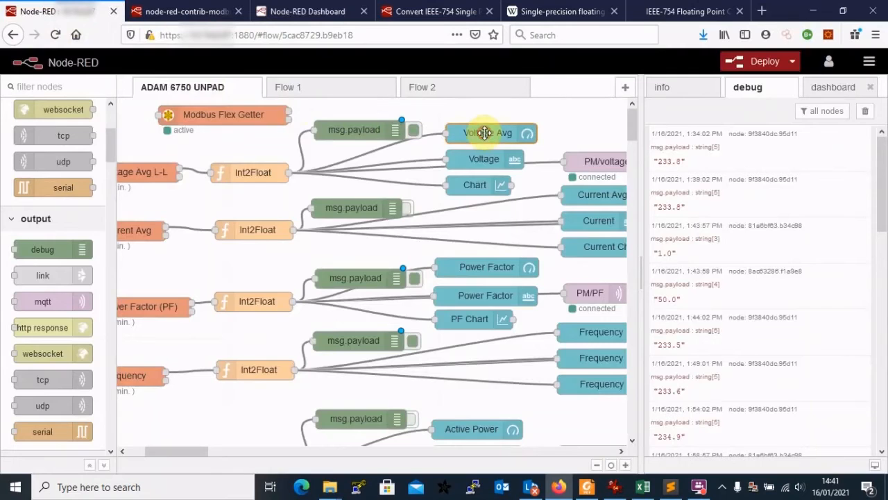
pyautogui.click(514, 159)
pyautogui.click(496, 184)
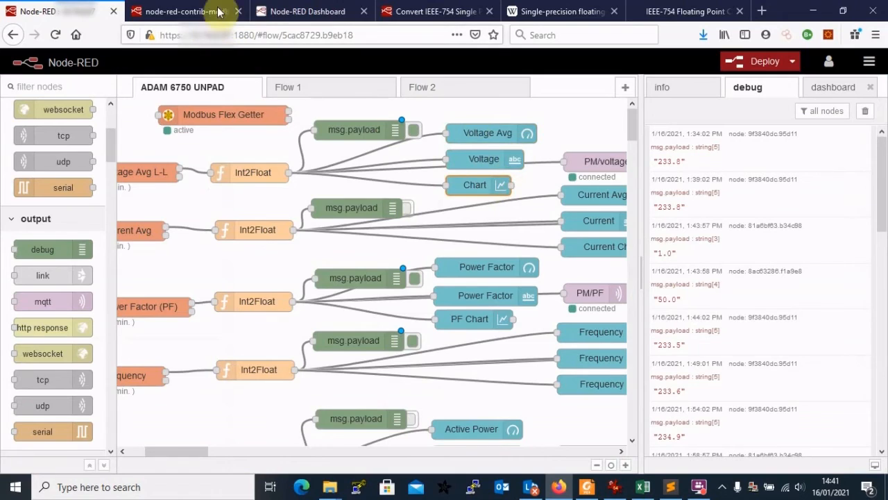
# Return to the dashboard and review the power, voltage, current, power factor, frequency and energy charts and gauges.
pyautogui.click(299, 11)
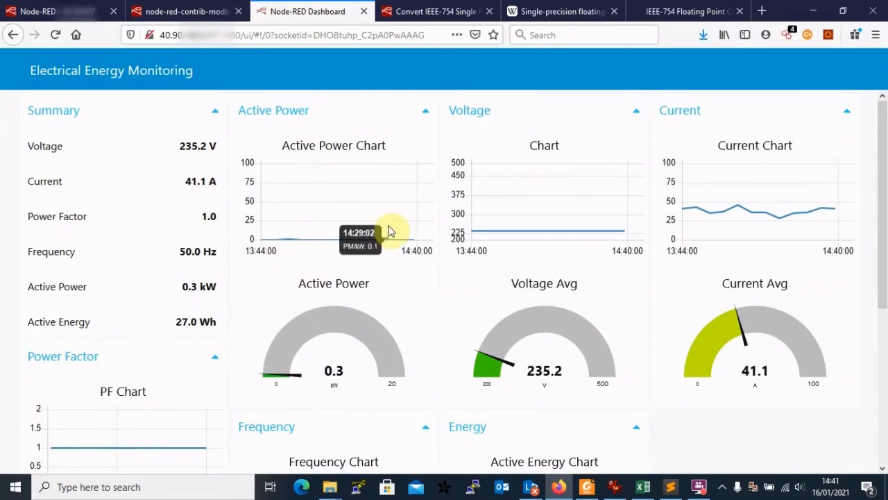
pyautogui.scroll(-4, 389, 229)
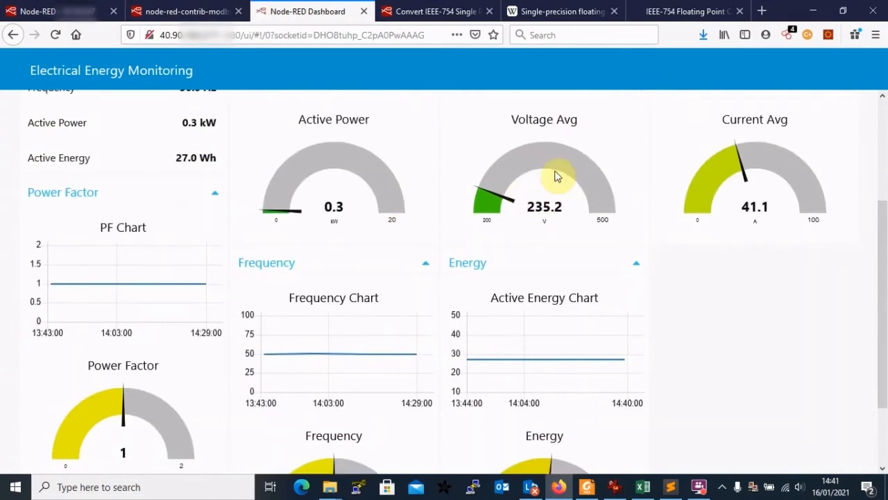
pyautogui.scroll(-2, 521, 331)
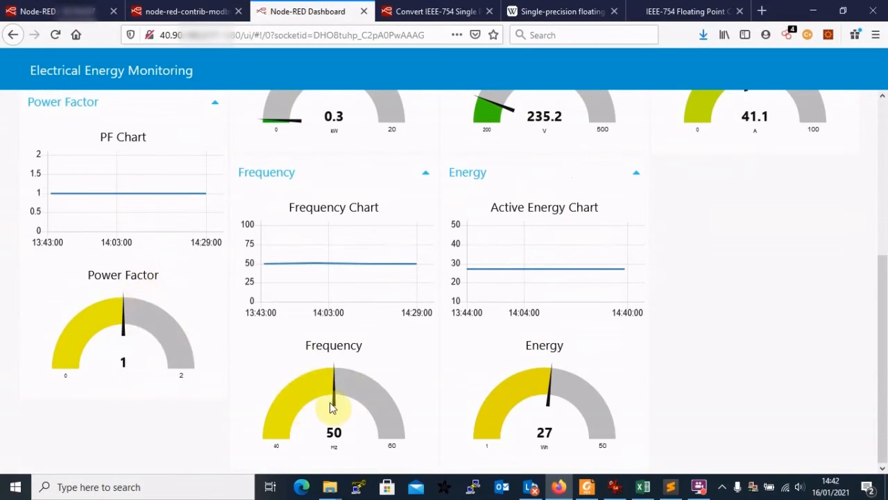
pyautogui.scroll(5, 331, 408)
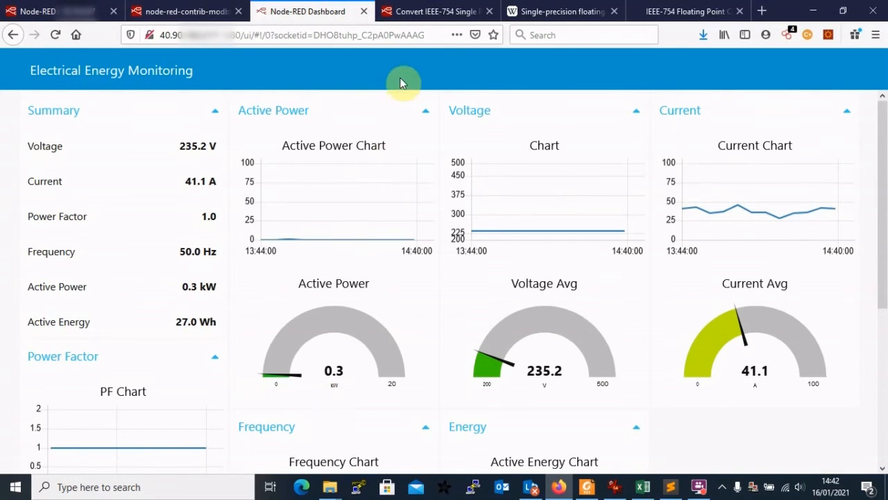
# Open the server's Node-RED flow editor on port 1880 in a new browser tab.
pyautogui.hotkey('ctrl', 't')
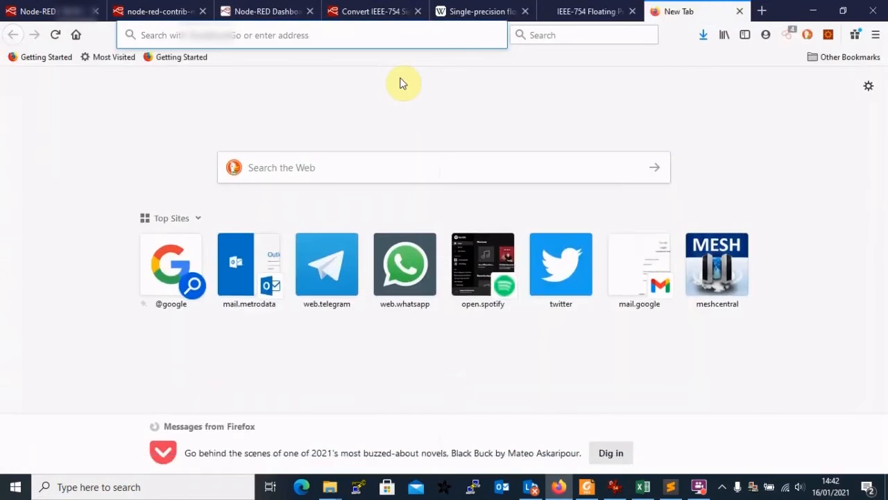
pyautogui.write('4')
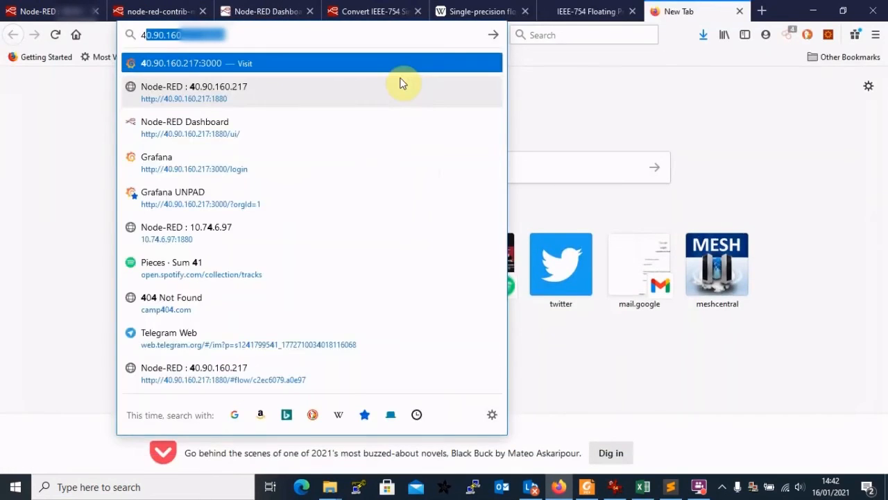
pyautogui.write('0')
pyautogui.press('Down')
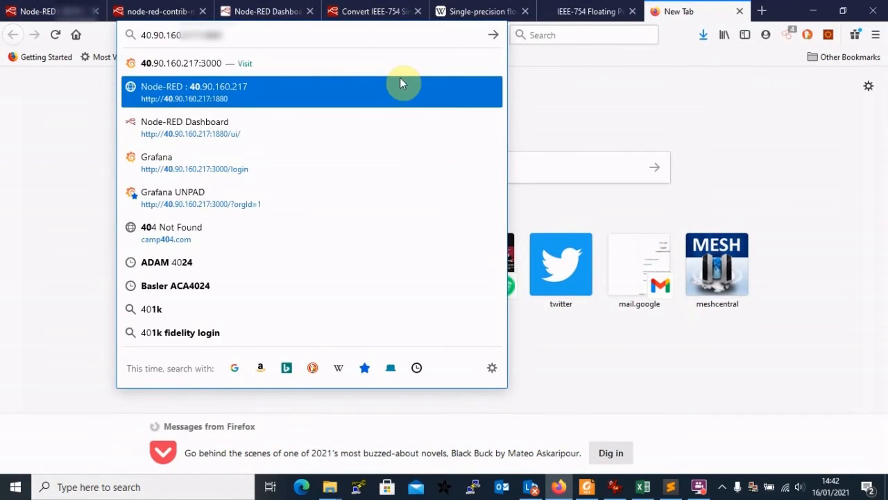
pyautogui.press('Return')
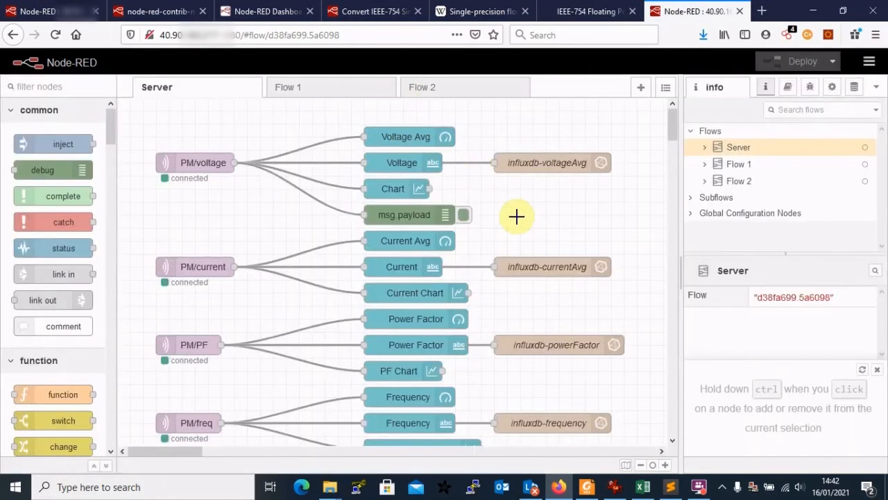
# Compare the PM/voltage mqtt in node in the Server flow with the PM/voltage mqtt out node in the ADAM 6750 UNPAD flow.
pyautogui.click(198, 163)
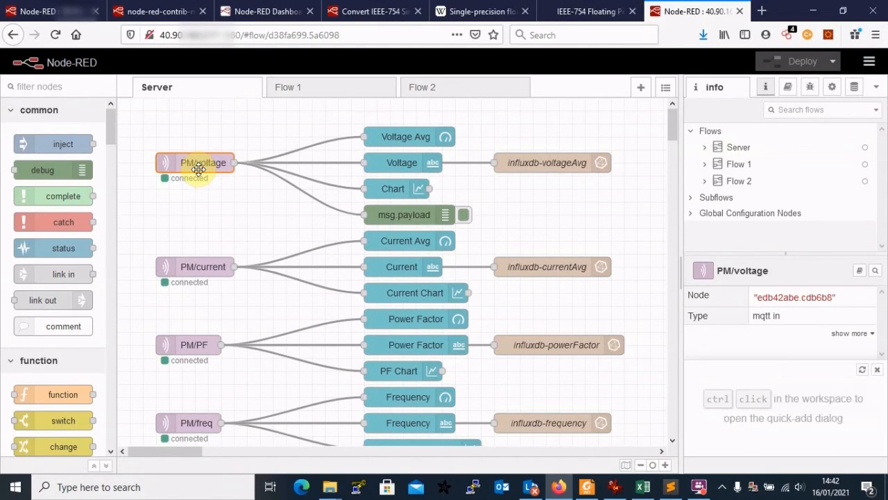
pyautogui.click(32, 11)
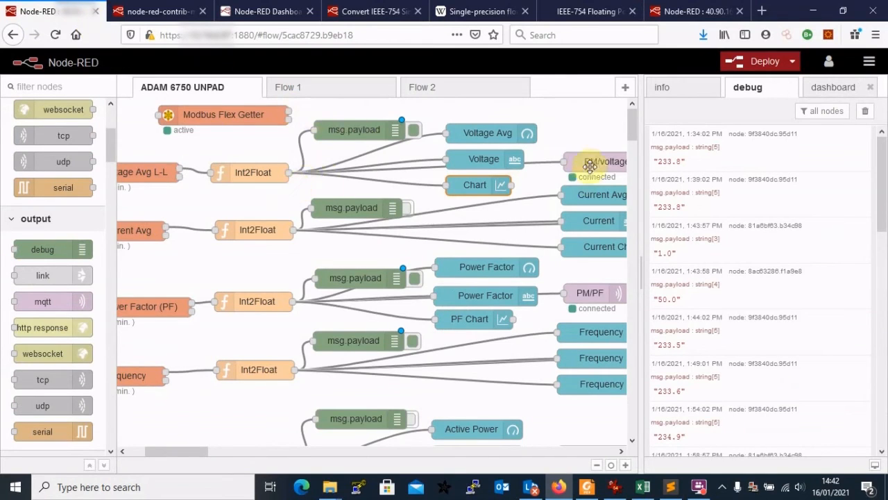
pyautogui.click(662, 88)
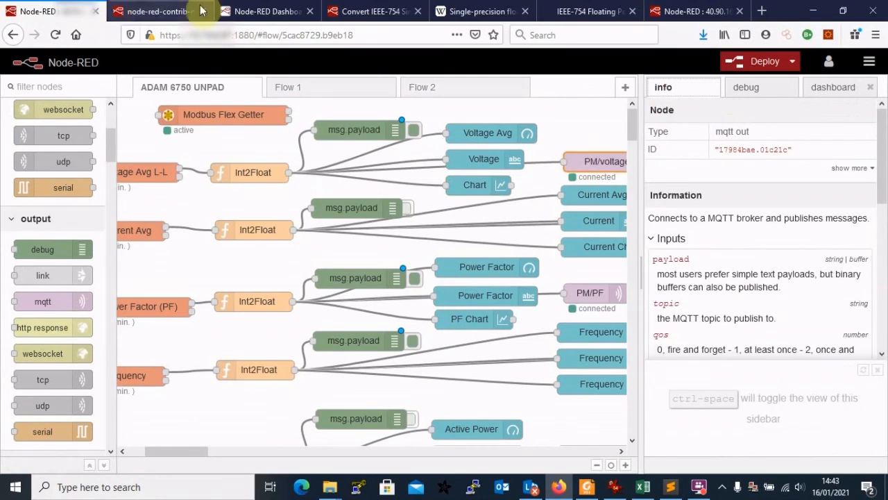
pyautogui.click(670, 13)
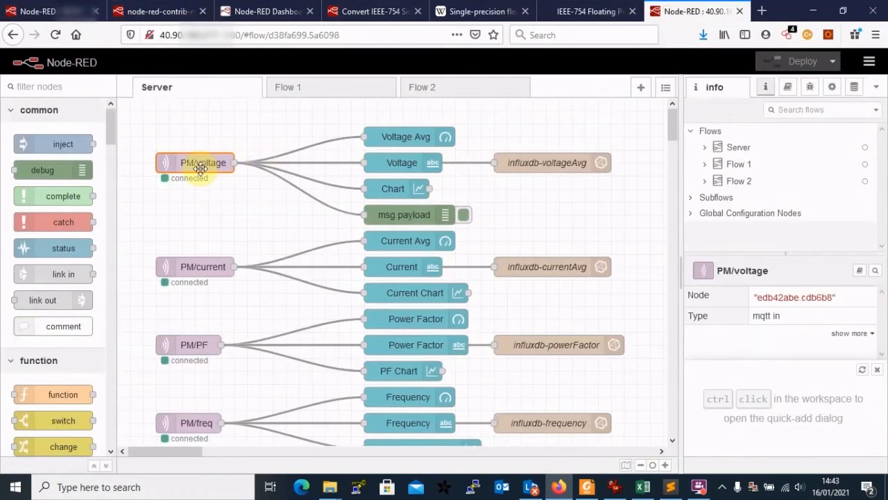
# Find the mqtt in and mqtt out nodes in the server's node palette and compare them with the ADAM 6750 UNPAD editor's palette.
pyautogui.scroll(-5, 73, 179)
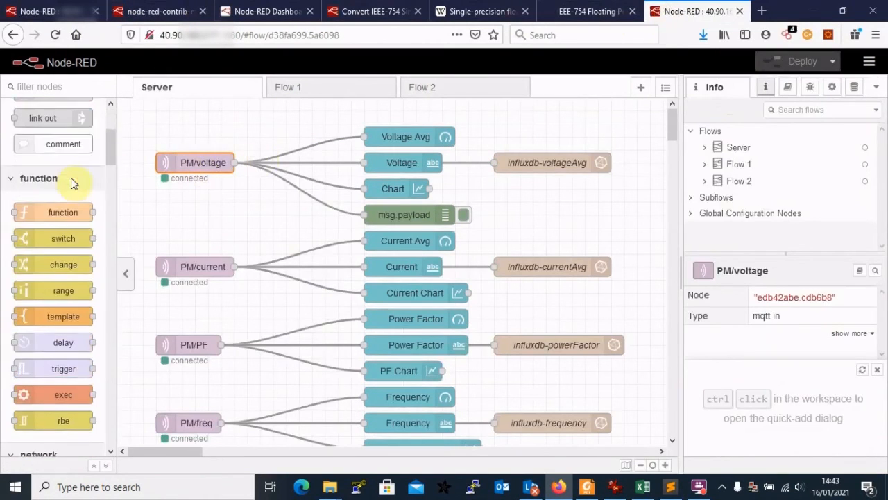
pyautogui.scroll(5, 72, 181)
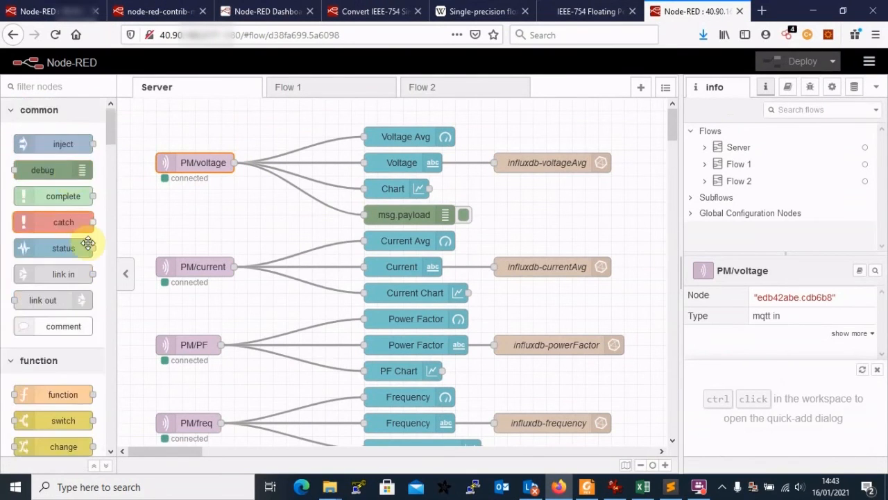
pyautogui.scroll(-5, 88, 245)
pyautogui.scroll(-5, 74, 245)
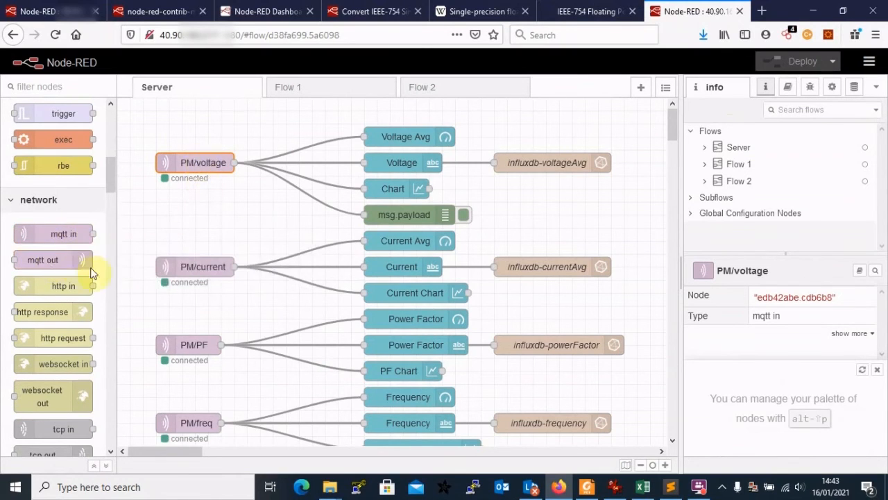
pyautogui.click(43, 14)
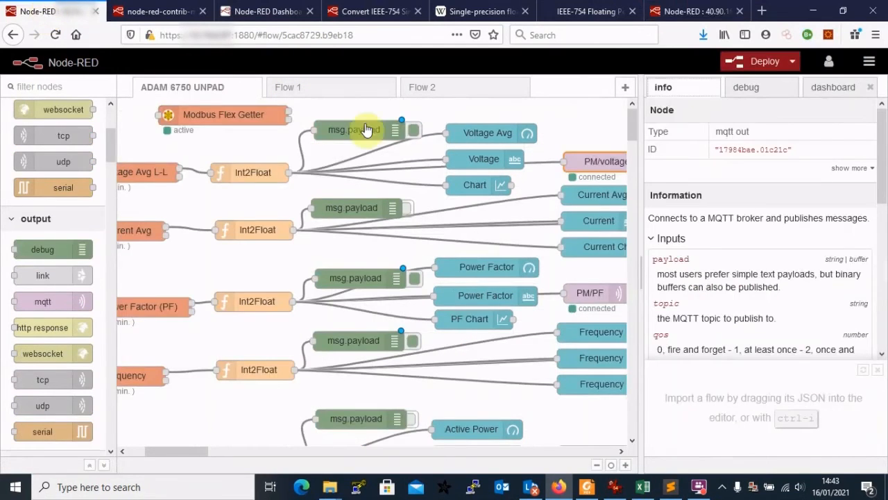
pyautogui.click(683, 14)
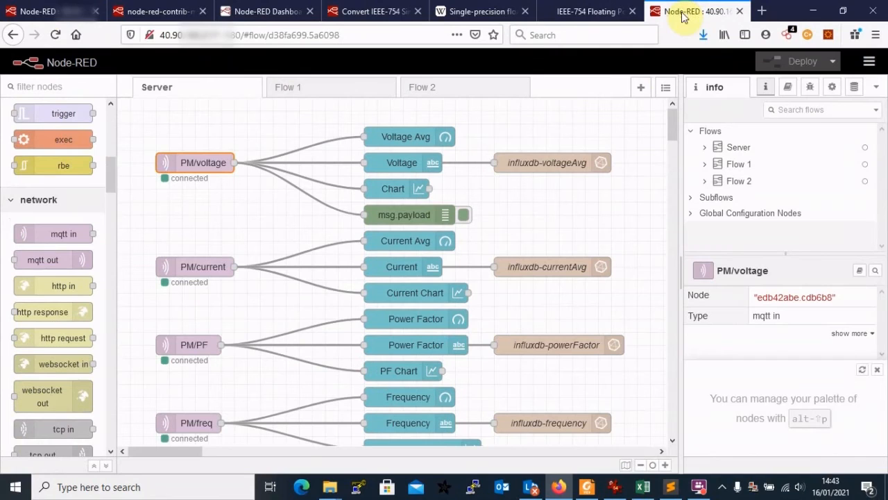
# Examine the Voltage Avg, Voltage and Chart nodes fed by PM/voltage and find the matching dashboard nodes in the palette.
pyautogui.click(248, 191)
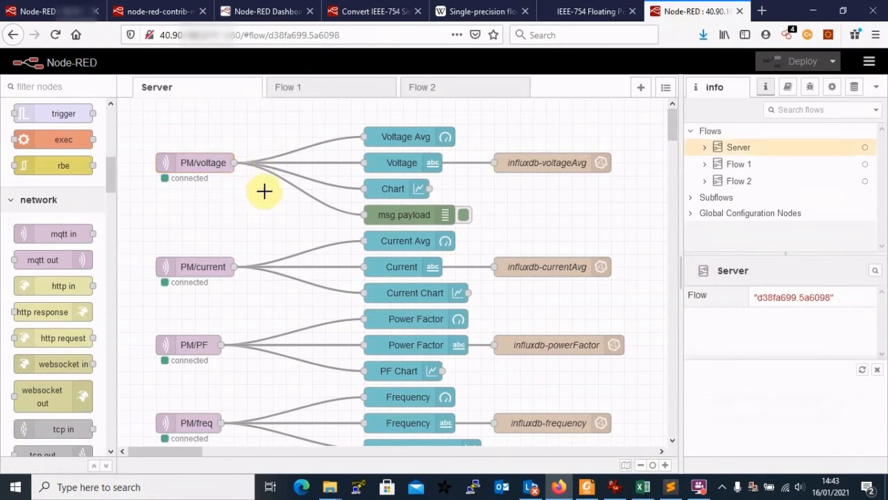
pyautogui.click(387, 141)
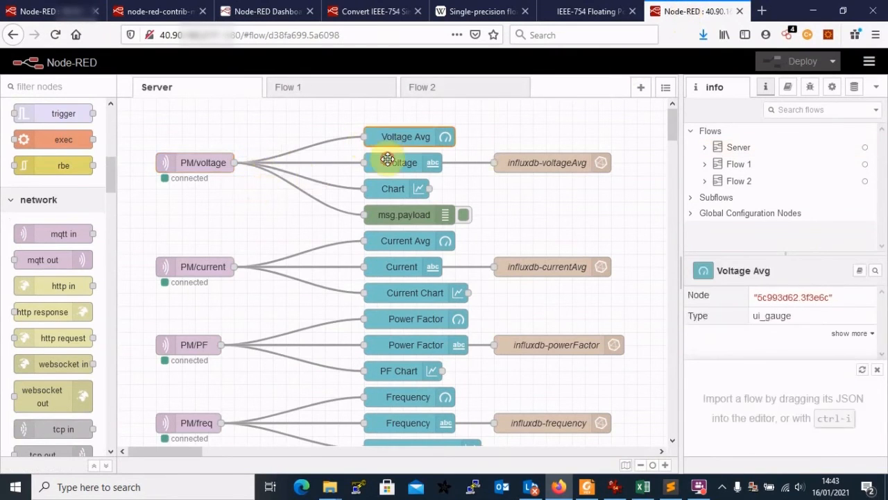
pyautogui.click(387, 159)
pyautogui.click(388, 187)
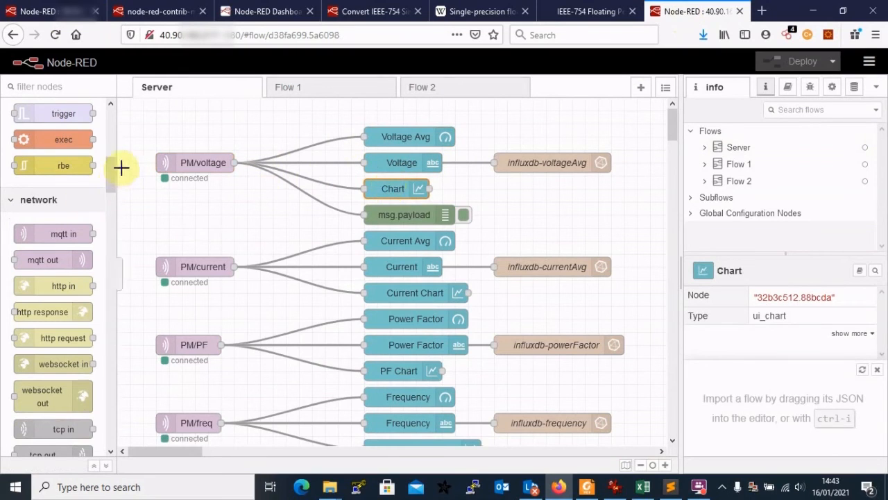
pyautogui.moveTo(111, 175); pyautogui.dragTo(110, 262)
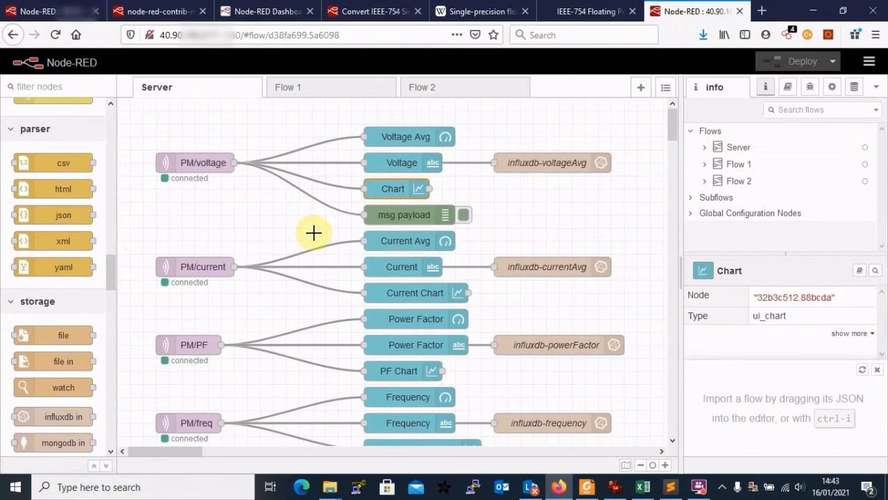
pyautogui.moveTo(110, 272); pyautogui.dragTo(97, 424)
# Review the Voltage Avg gauge node's group, type, units and range settings, and close them without saving.
pyautogui.click(449, 136)
pyautogui.doubleClick(410, 136)
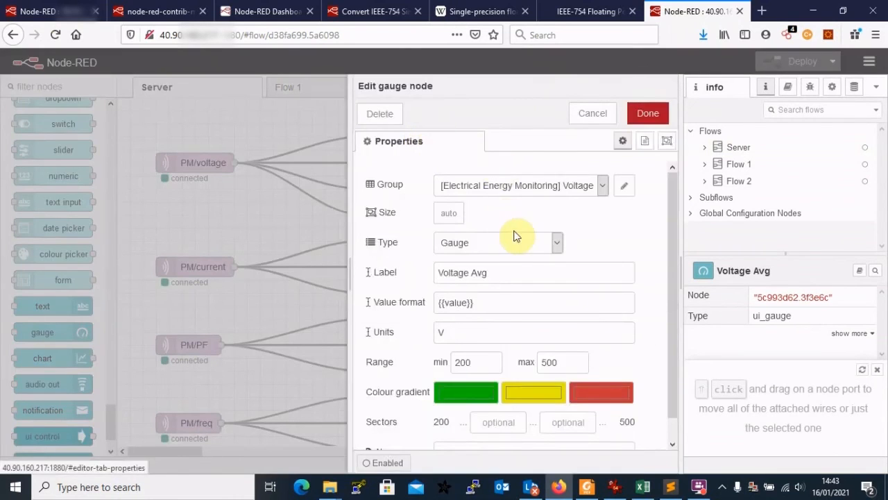
pyautogui.scroll(-1, 549, 317)
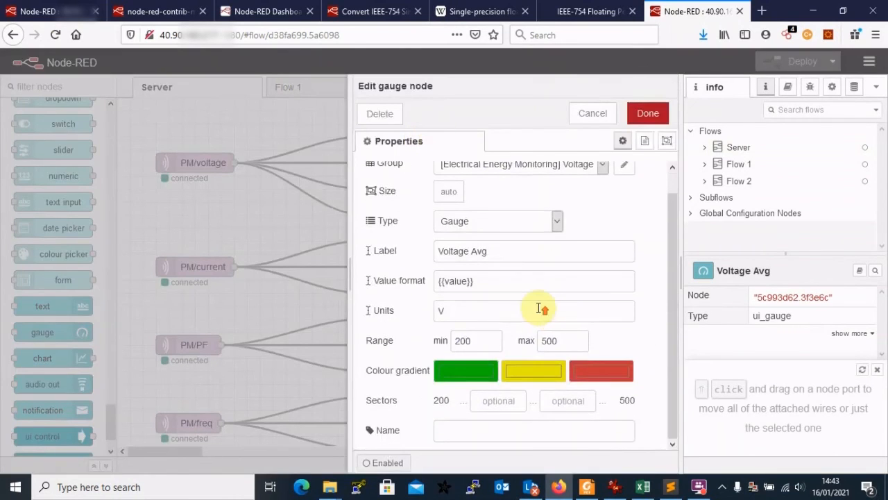
pyautogui.scroll(1, 527, 284)
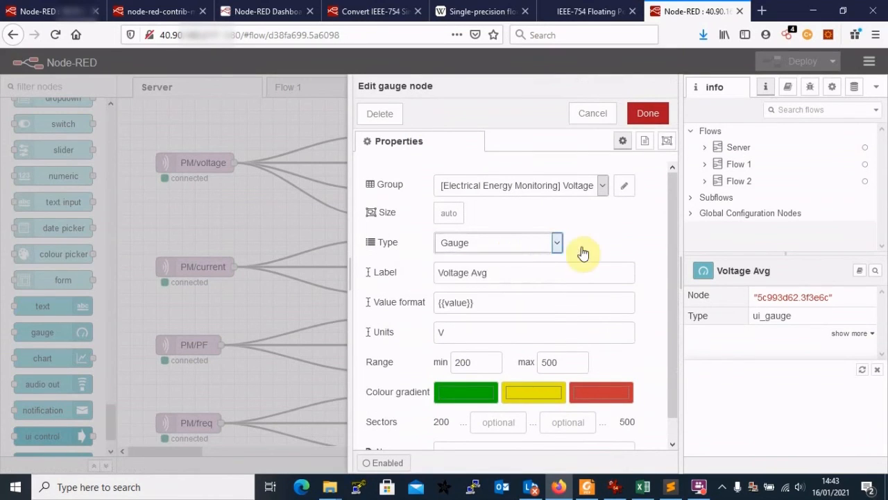
pyautogui.click(592, 113)
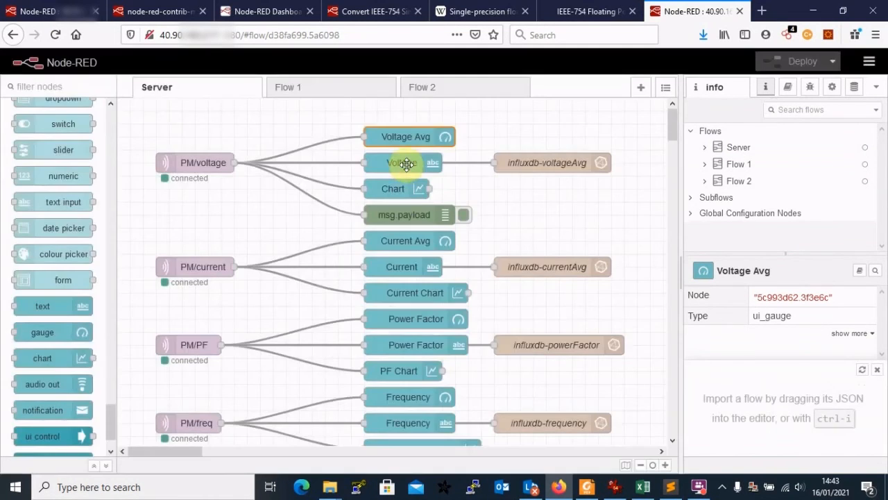
# Review the properties of the Voltage text node and the voltage Chart node, closing each without saving.
pyautogui.click(407, 164)
pyautogui.doubleClick(406, 165)
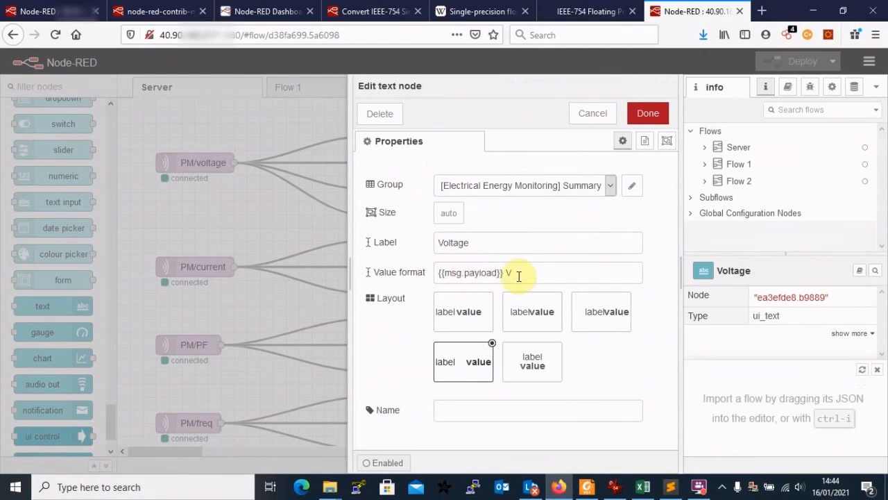
pyautogui.click(598, 113)
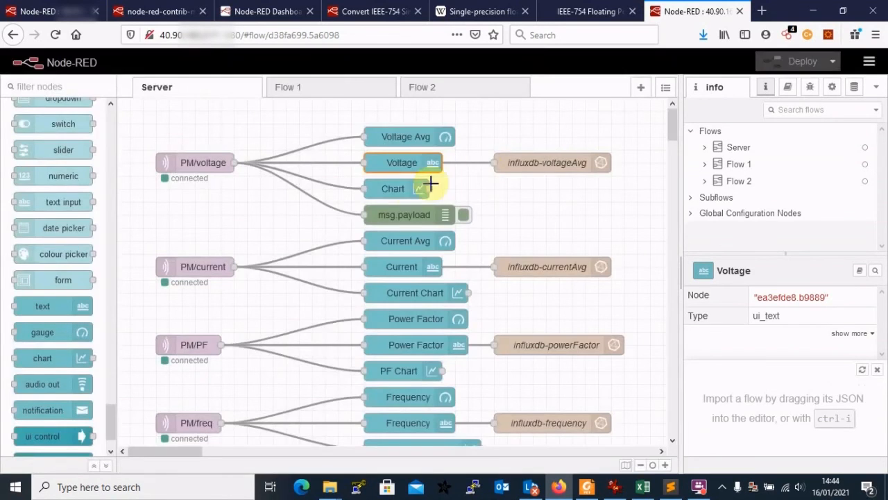
pyautogui.click(393, 190)
pyautogui.doubleClick(393, 191)
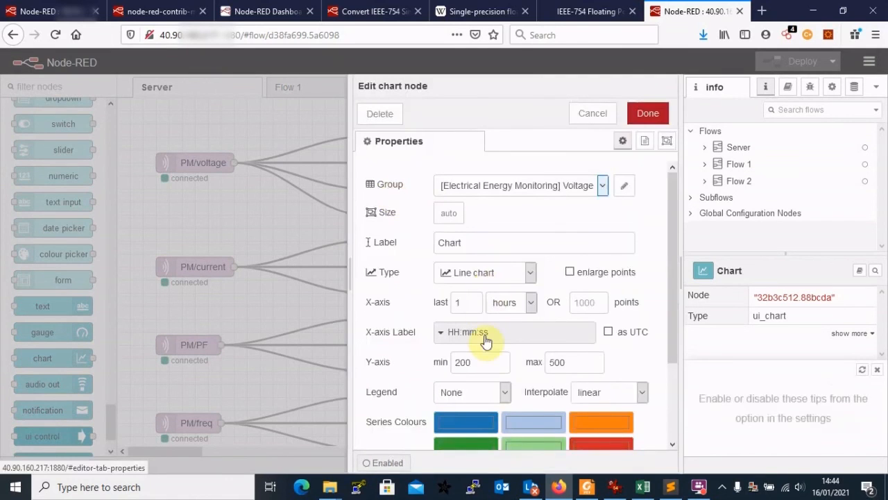
pyautogui.click(593, 113)
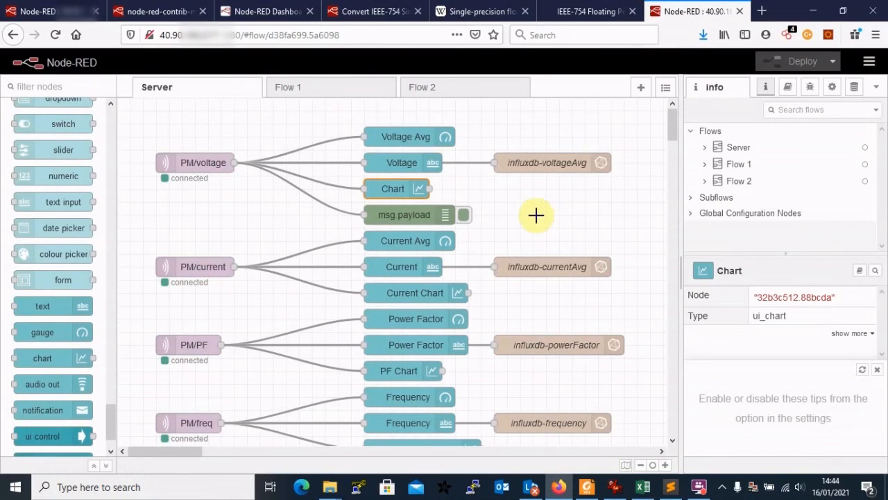
pyautogui.click(534, 215)
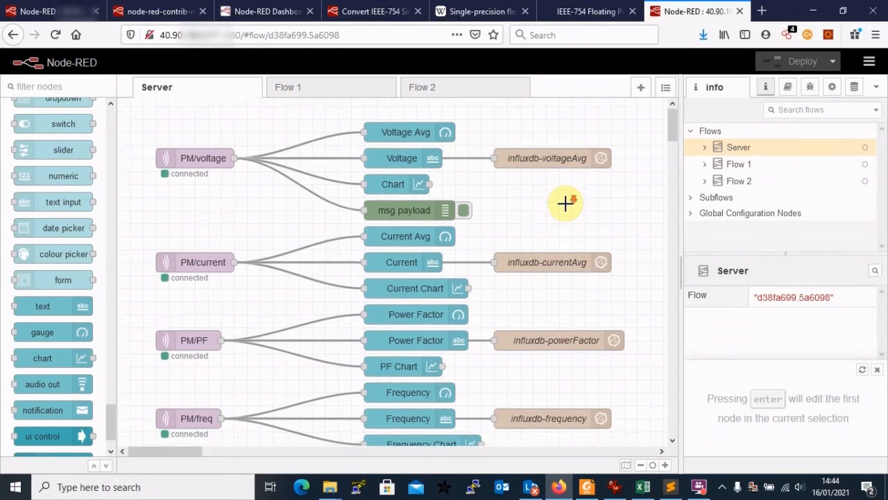
# Examine the topic of the power factor mqtt in node in the Server flow, and close its properties without saving.
pyautogui.scroll(-2, 233, 204)
pyautogui.scroll(2, 234, 213)
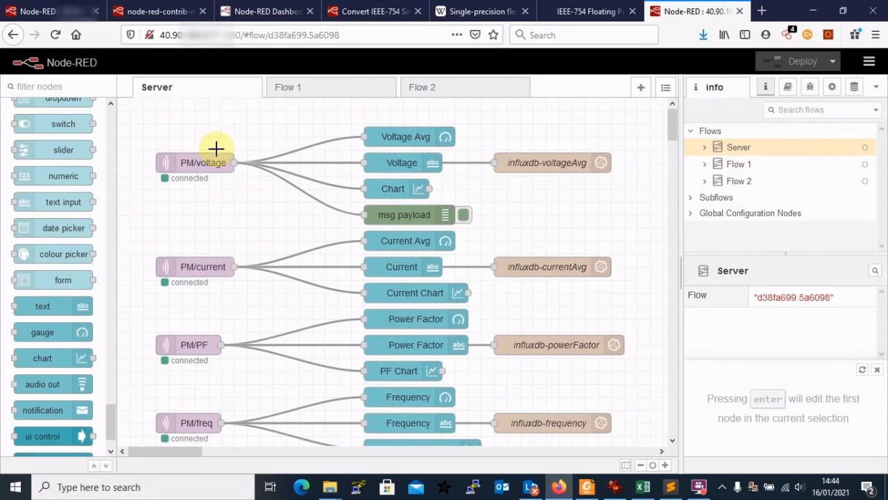
pyautogui.scroll(-4, 220, 267)
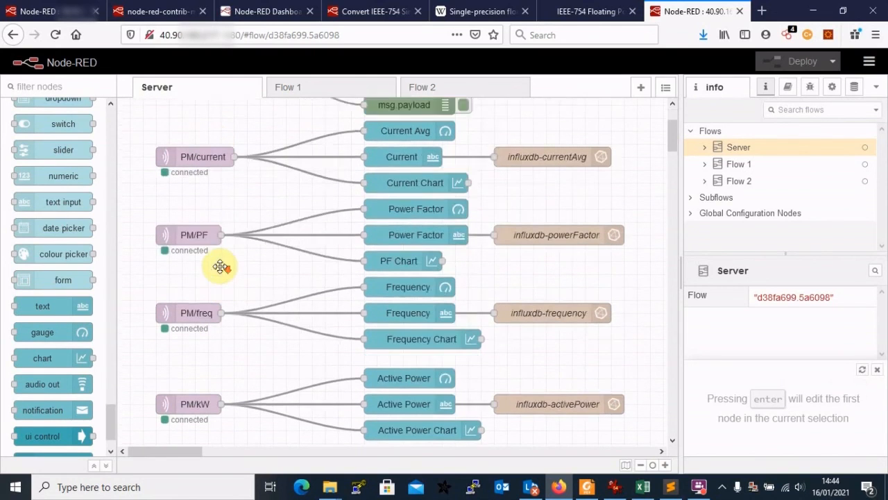
pyautogui.doubleClick(196, 219)
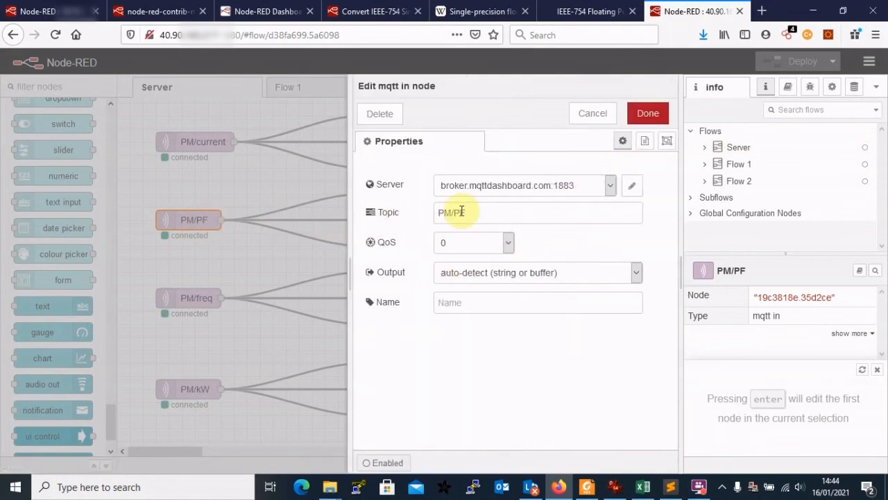
pyautogui.moveTo(481, 211); pyautogui.dragTo(421, 212)
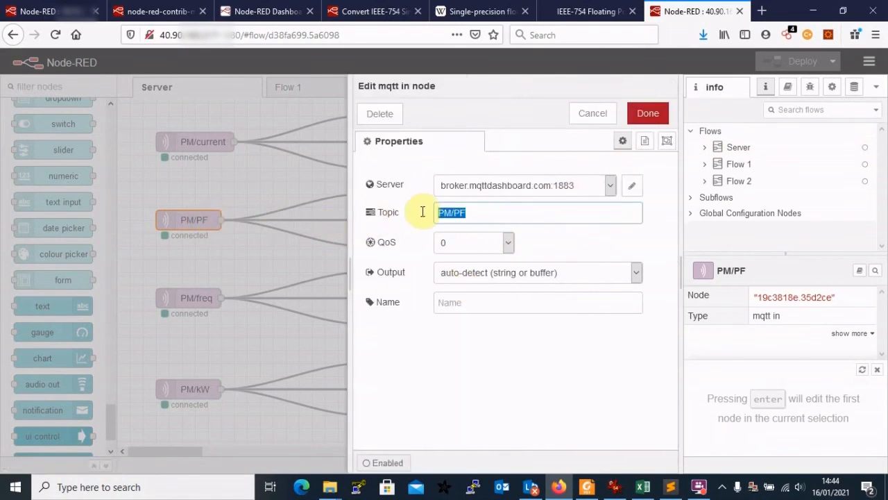
pyautogui.click(584, 115)
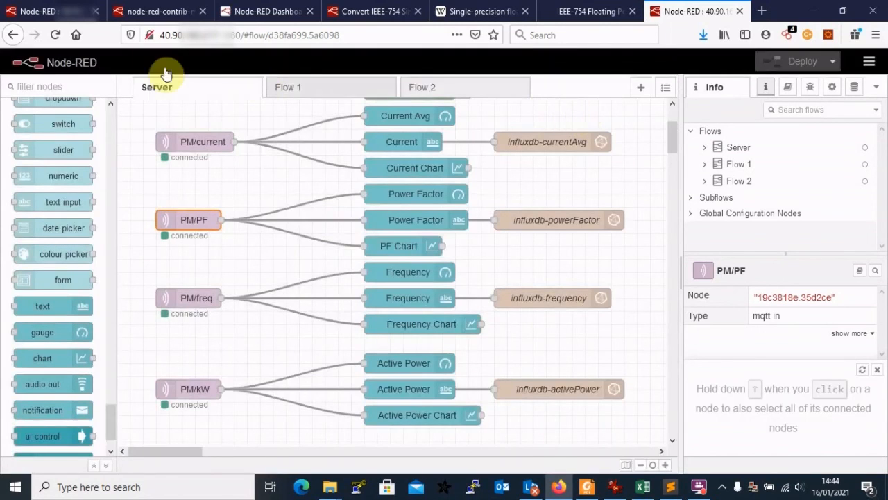
# Examine the PM/PF and PM/voltage mqtt out nodes in the ADAM 6750 UNPAD flow and compare them with the Server flow's mqtt in nodes.
pyautogui.click(49, 13)
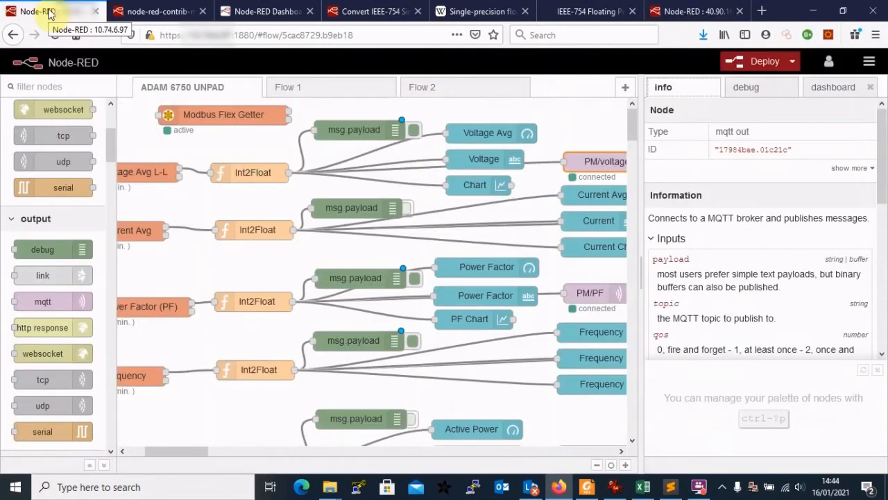
pyautogui.click(591, 295)
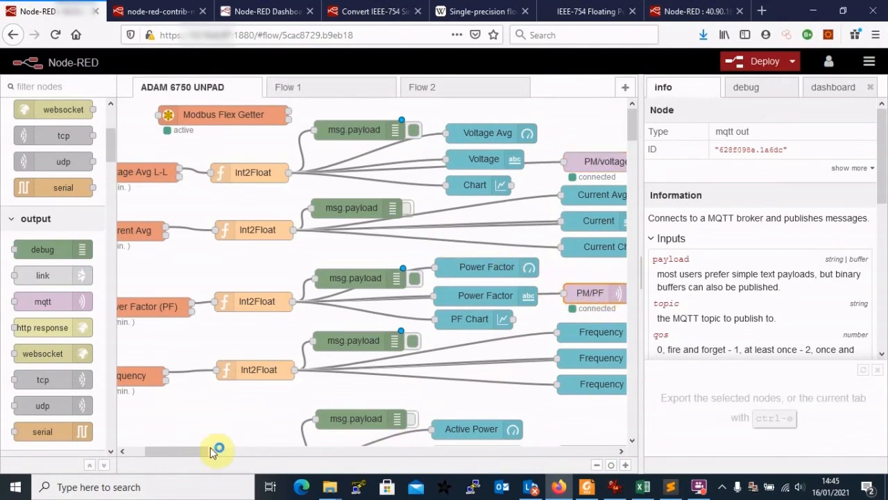
pyautogui.moveTo(198, 452); pyautogui.dragTo(229, 456)
pyautogui.click(372, 162)
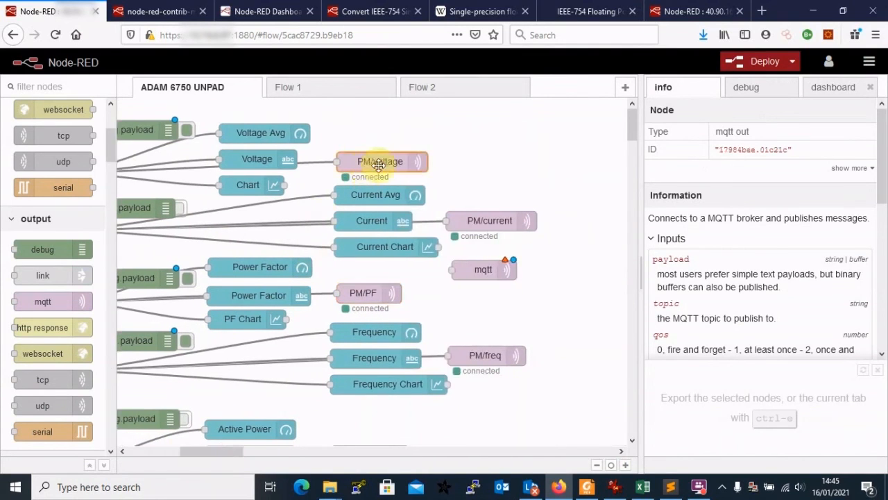
pyautogui.click(676, 15)
pyautogui.scroll(3, 201, 180)
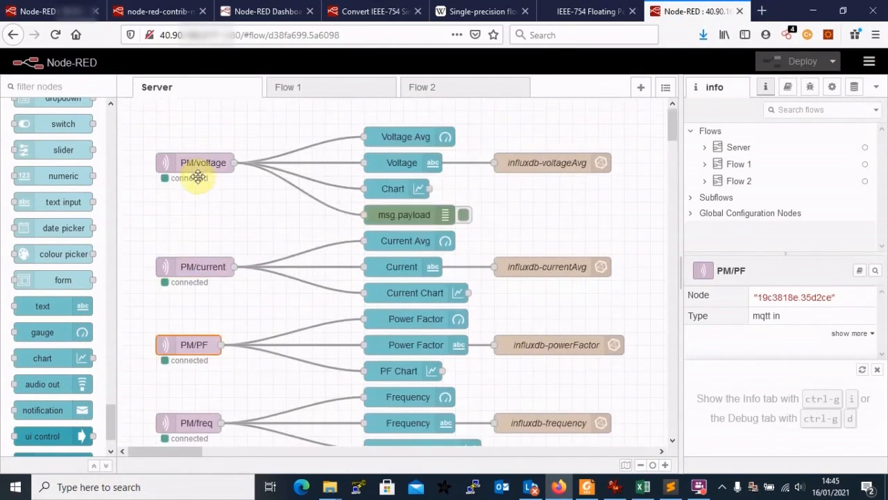
# Examine the topic of the PM/voltage mqtt in node in the Server flow, and close its properties without saving.
pyautogui.click(184, 172)
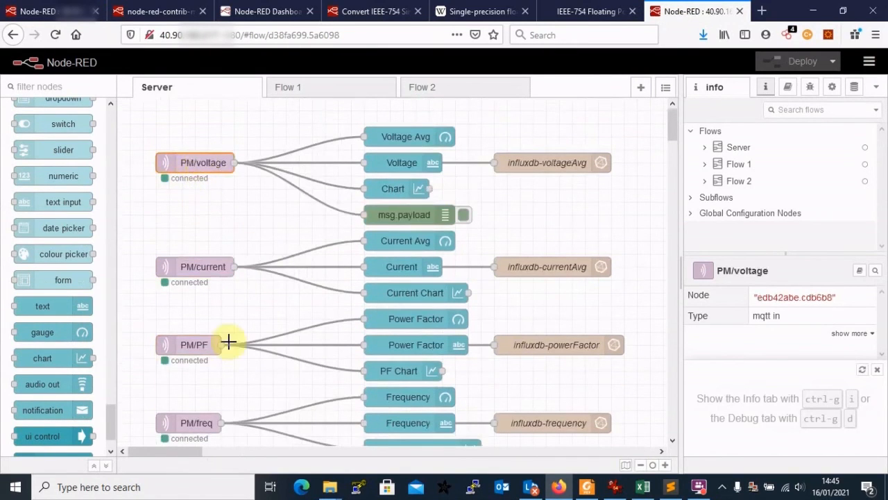
pyautogui.doubleClick(199, 158)
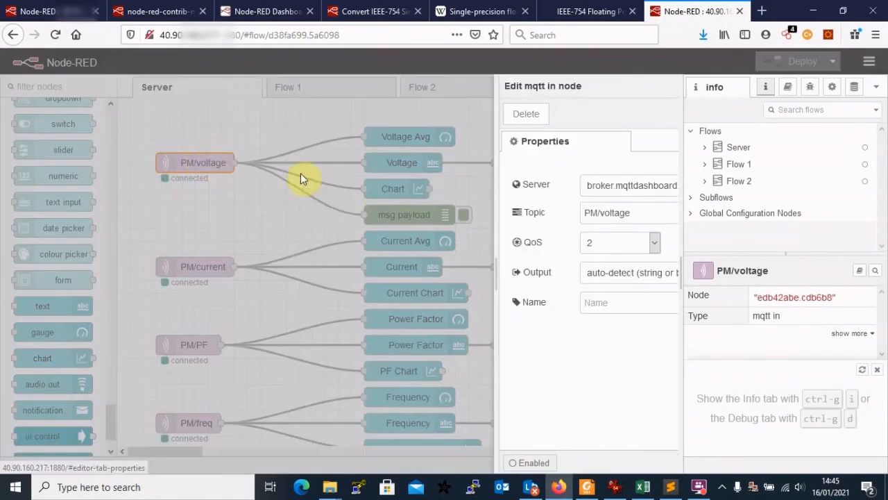
pyautogui.click(491, 211)
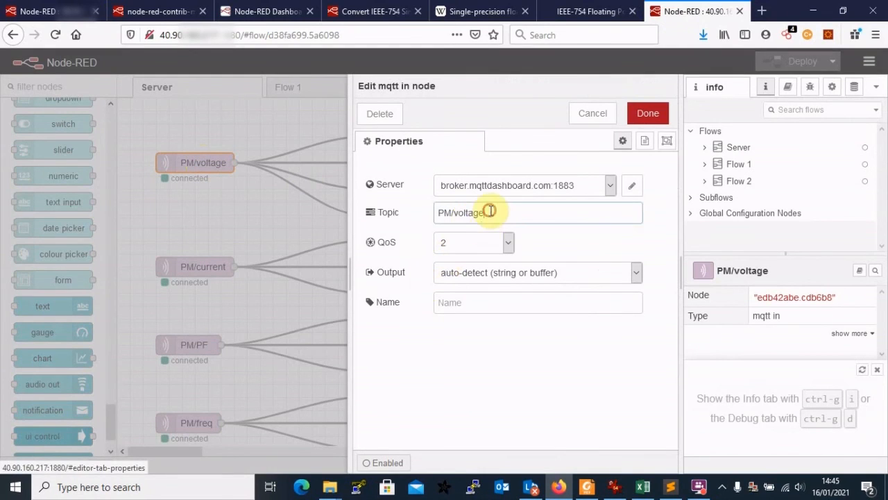
pyautogui.click(588, 115)
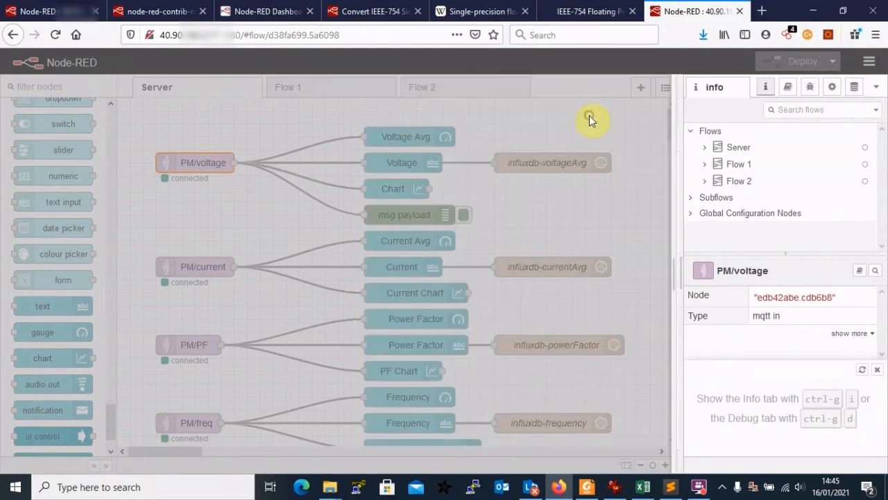
# Compare the topic of the Server flow's PM/freq mqtt in node with the ADAM 6750 UNPAD flow's PM/freq mqtt out node, saving neither.
pyautogui.scroll(-2, 276, 337)
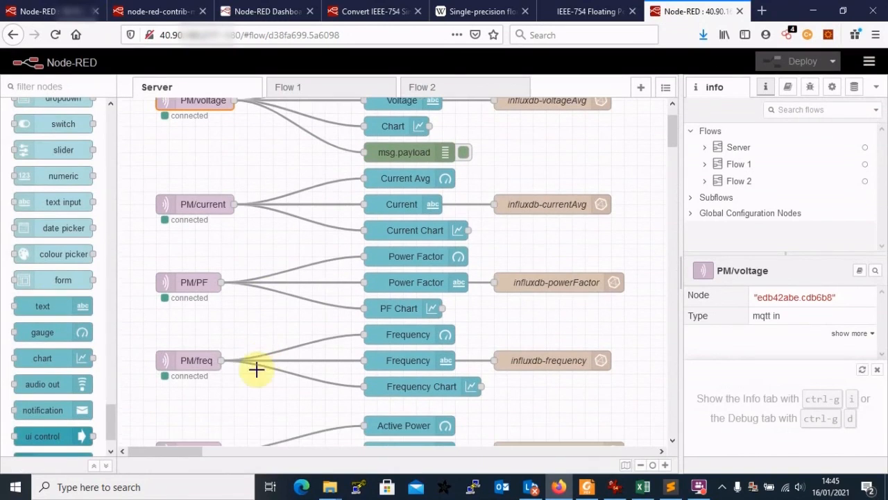
pyautogui.doubleClick(180, 361)
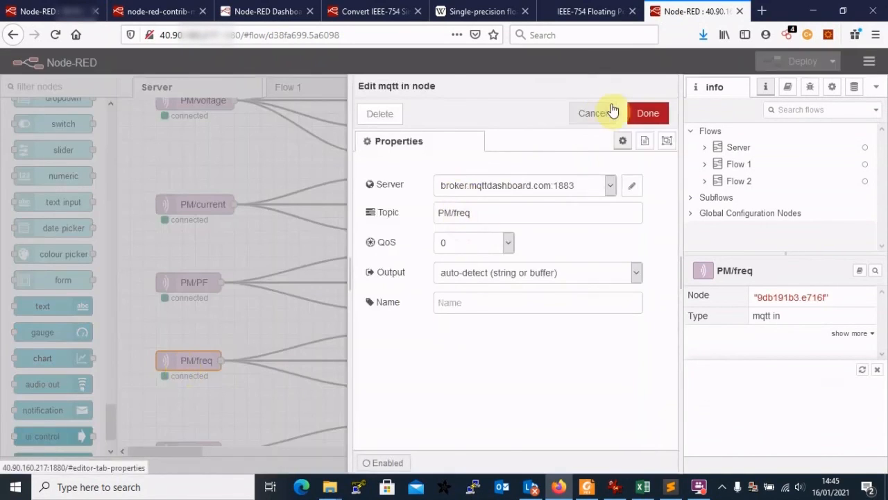
pyautogui.click(601, 112)
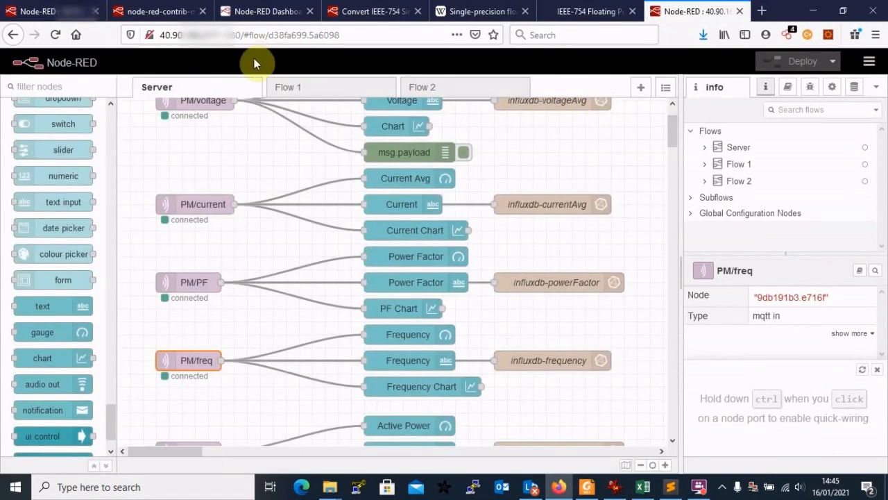
pyautogui.click(46, 11)
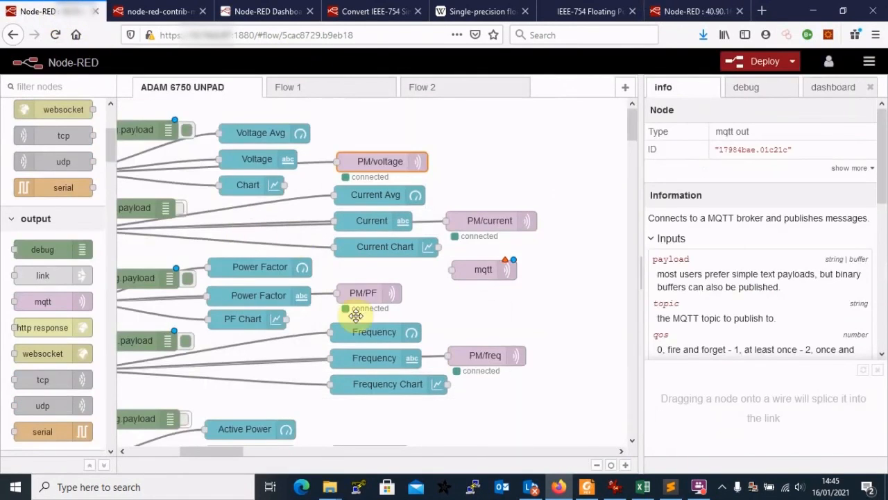
pyautogui.doubleClick(484, 355)
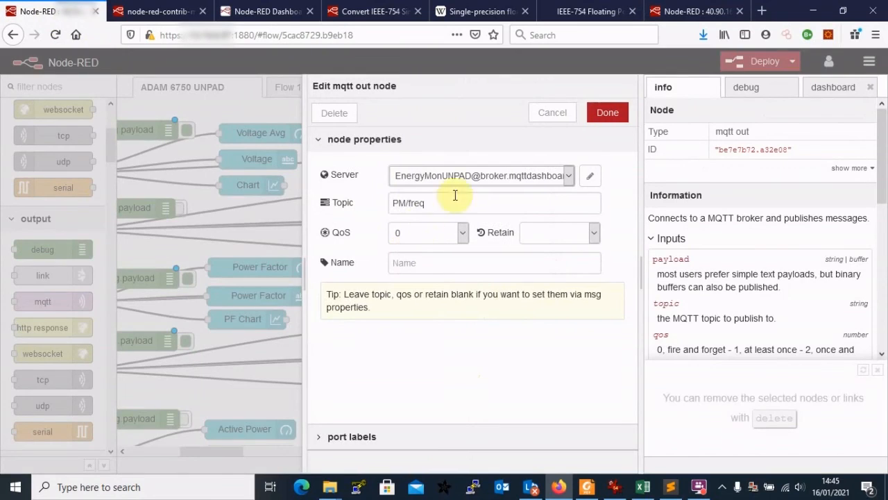
pyautogui.click(544, 114)
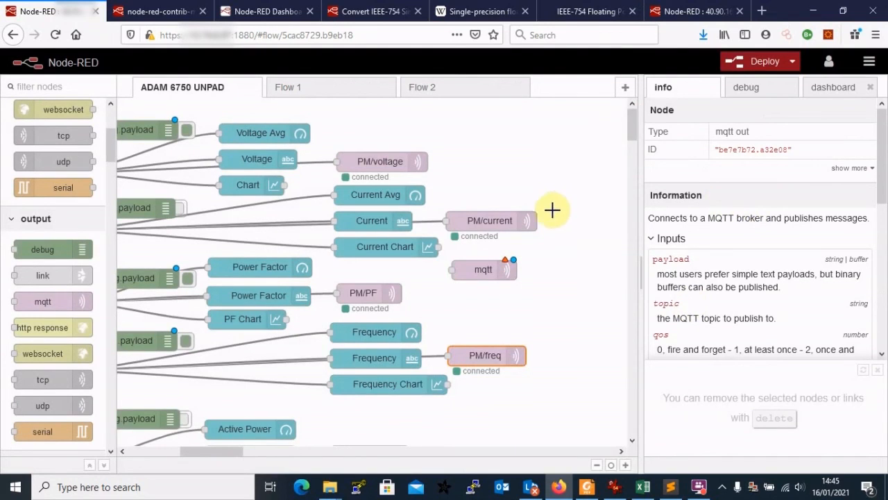
# Show the debug messages beside the ADAM 6750 UNPAD flow and select the Int2Float node fed by PM Voltage Avg L-L.
pyautogui.moveTo(230, 456); pyautogui.dragTo(185, 458)
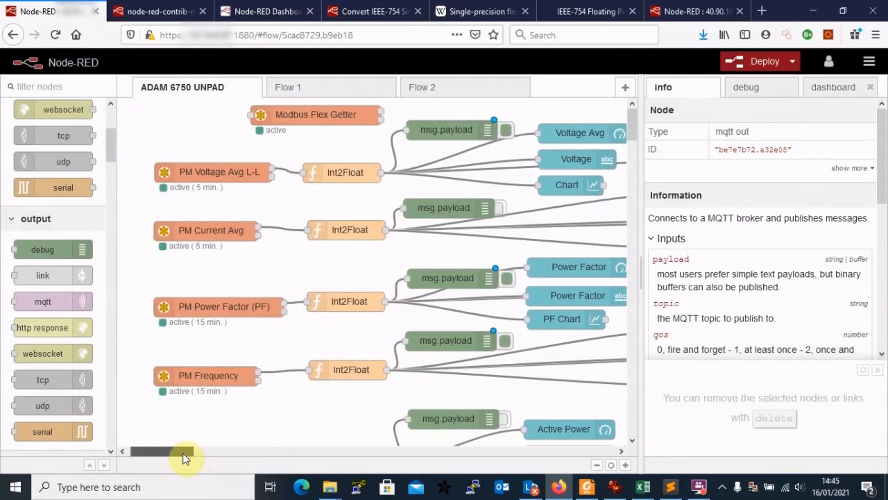
pyautogui.click(748, 87)
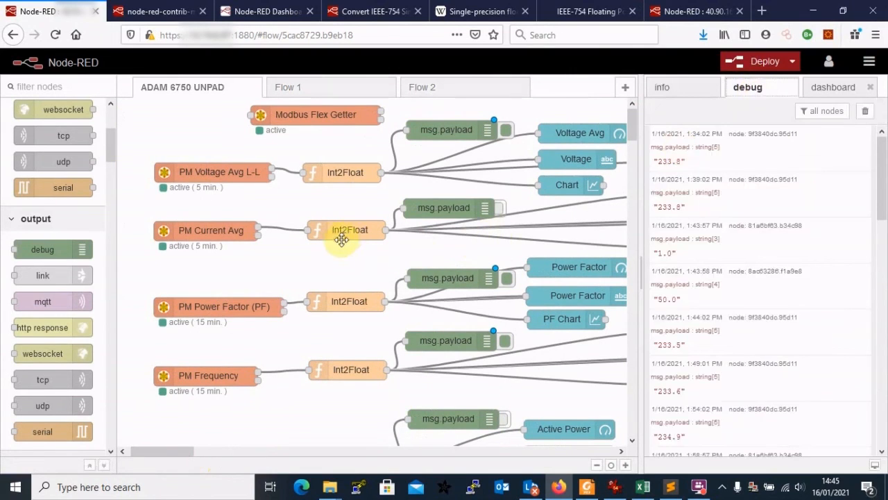
pyautogui.click(344, 176)
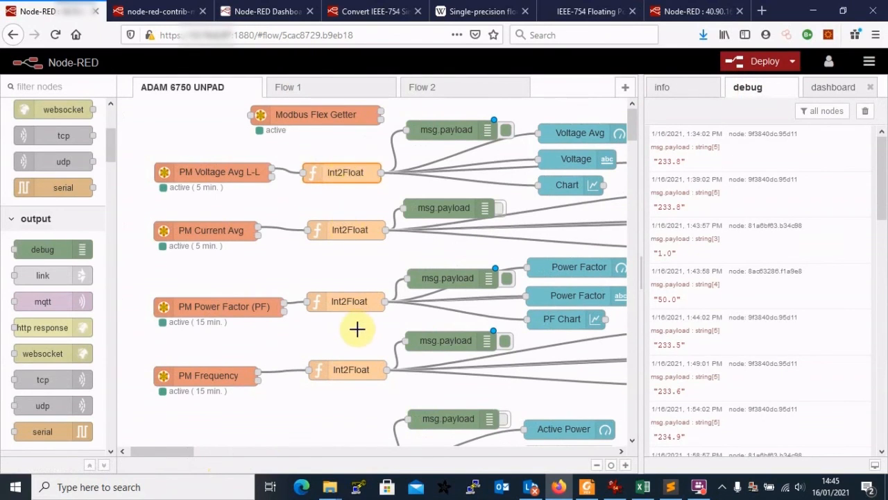
# Place a debug node between the PM Frequency and PM Active Power rows, and delete it again.
pyautogui.scroll(-3, 358, 329)
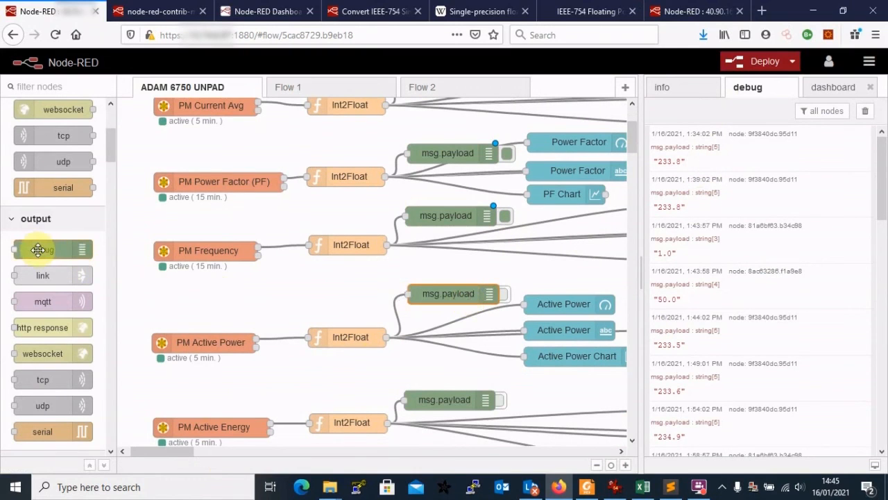
pyautogui.moveTo(39, 250); pyautogui.dragTo(422, 267)
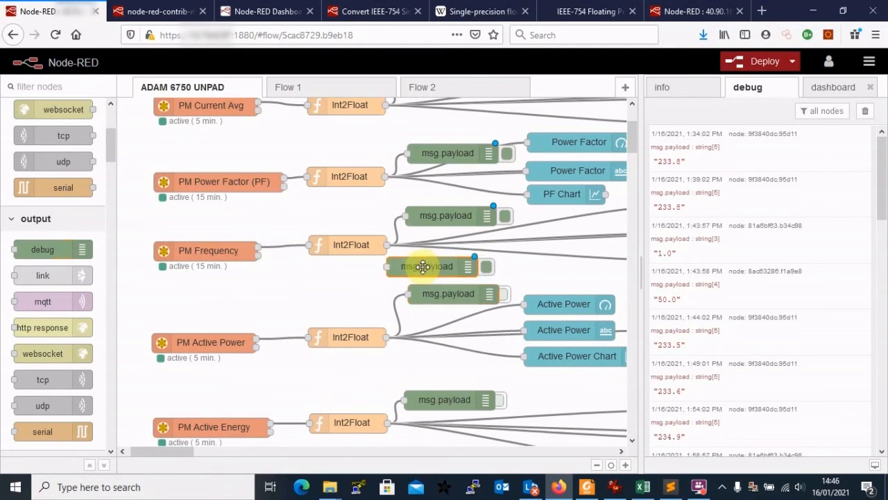
pyautogui.moveTo(422, 266); pyautogui.dragTo(443, 266)
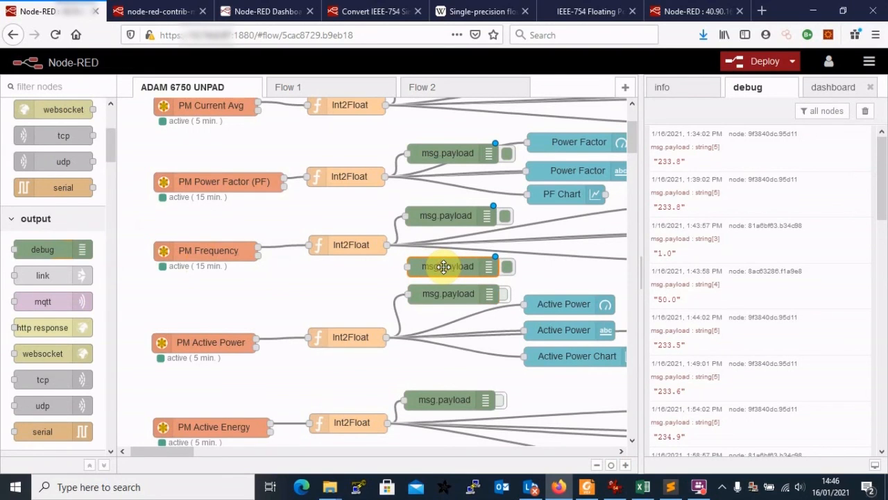
pyautogui.press('Delete')
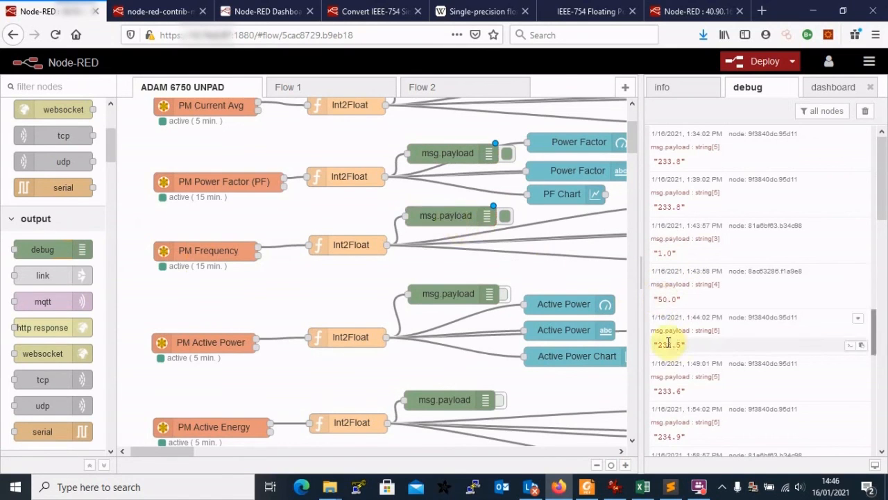
# Examine the msg.payload values in the list of debug messages.
pyautogui.moveTo(659, 344); pyautogui.dragTo(684, 346)
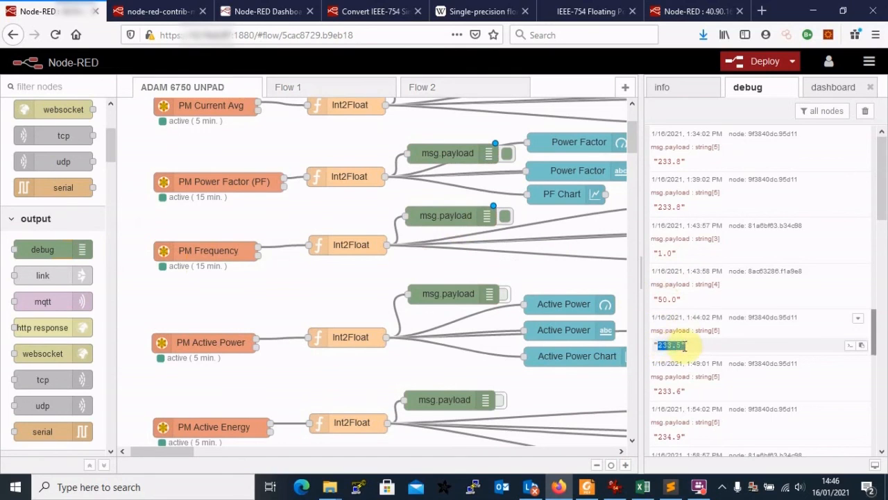
pyautogui.click(670, 342)
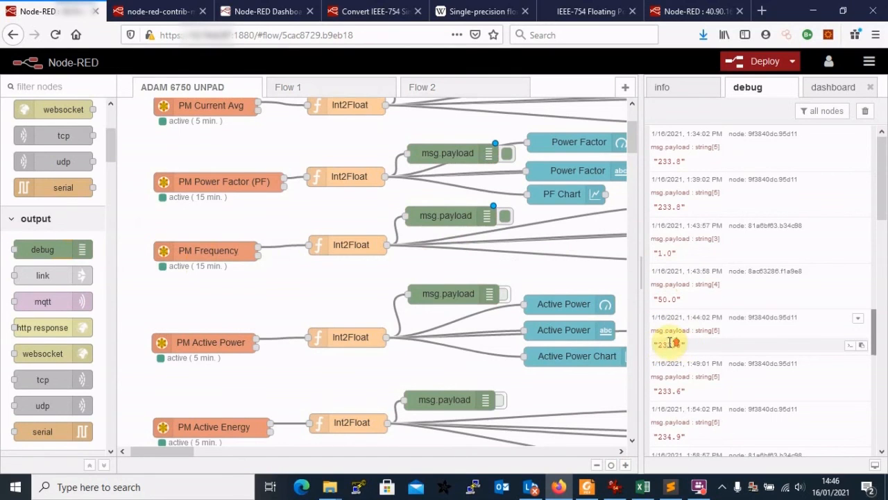
pyautogui.moveTo(880, 179); pyautogui.dragTo(884, 158)
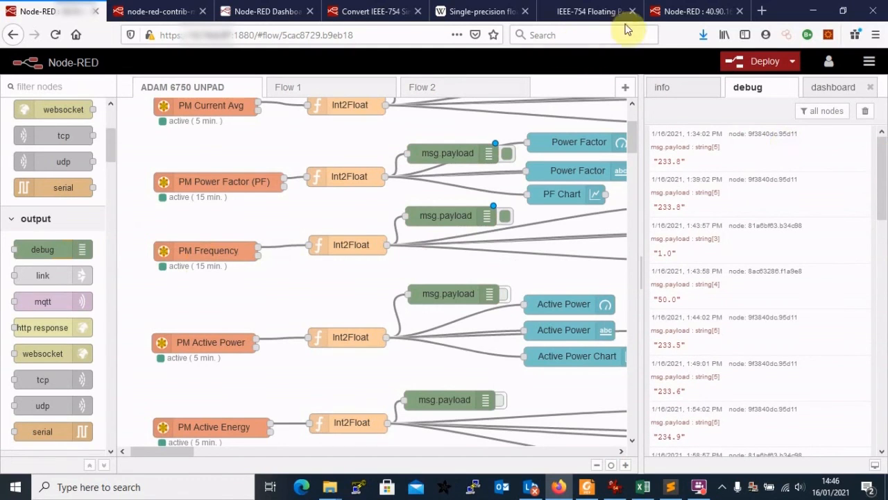
# Review the summary values, charts and gauges of every group on the Electrical Energy Monitoring dashboard.
pyautogui.click(252, 9)
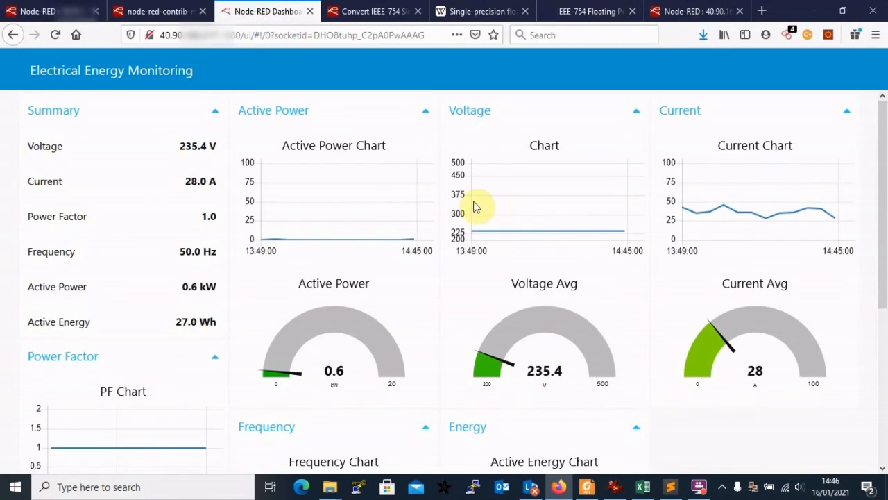
pyautogui.scroll(-4, 448, 215)
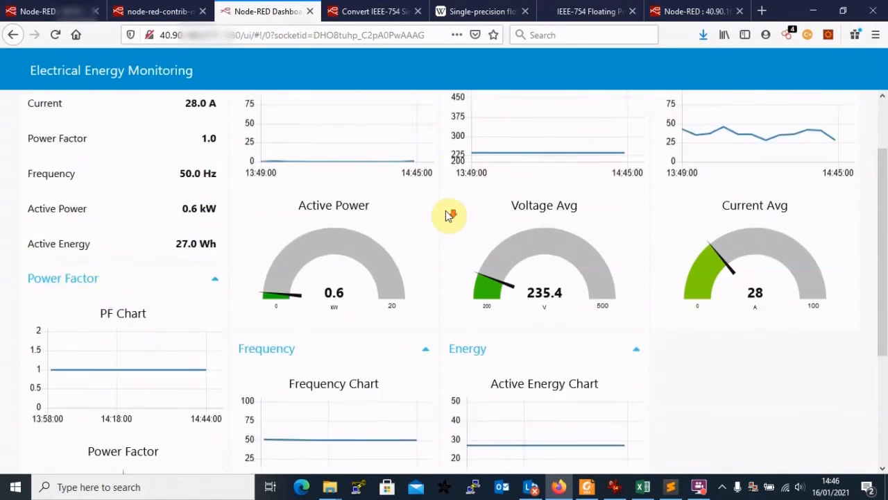
pyautogui.scroll(4, 447, 215)
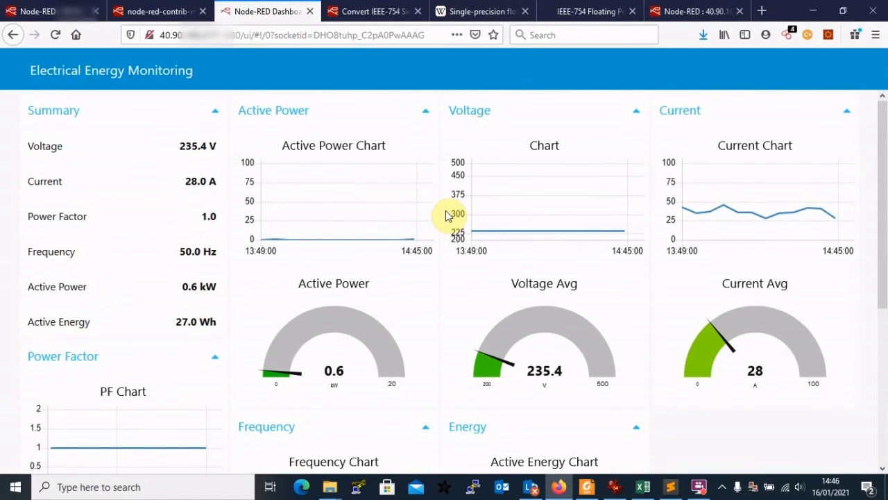
pyautogui.scroll(-4, 445, 215)
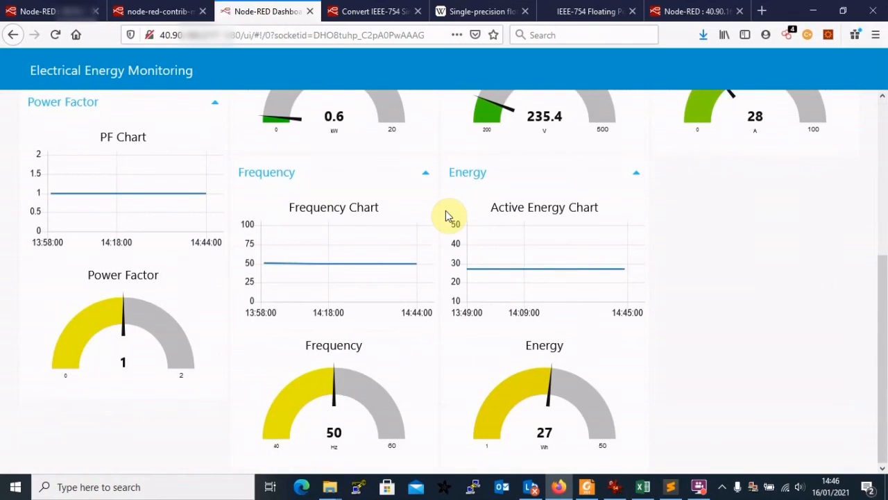
pyautogui.scroll(4, 447, 211)
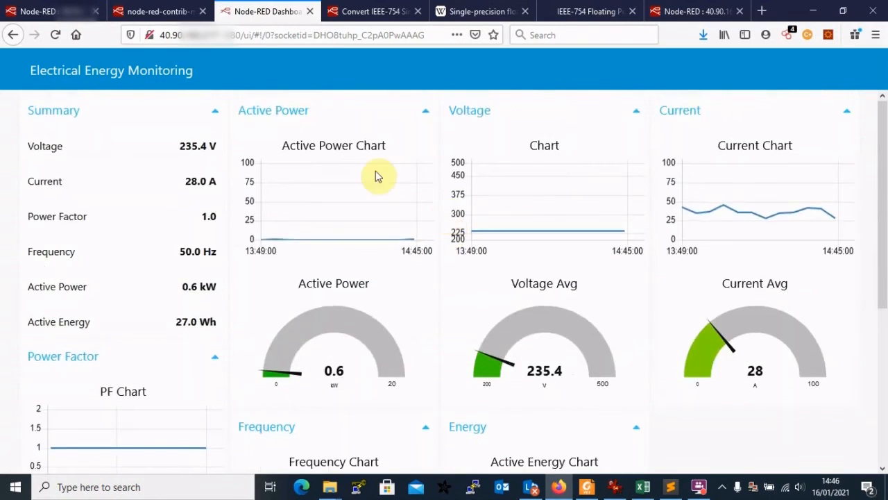
pyautogui.click(46, 11)
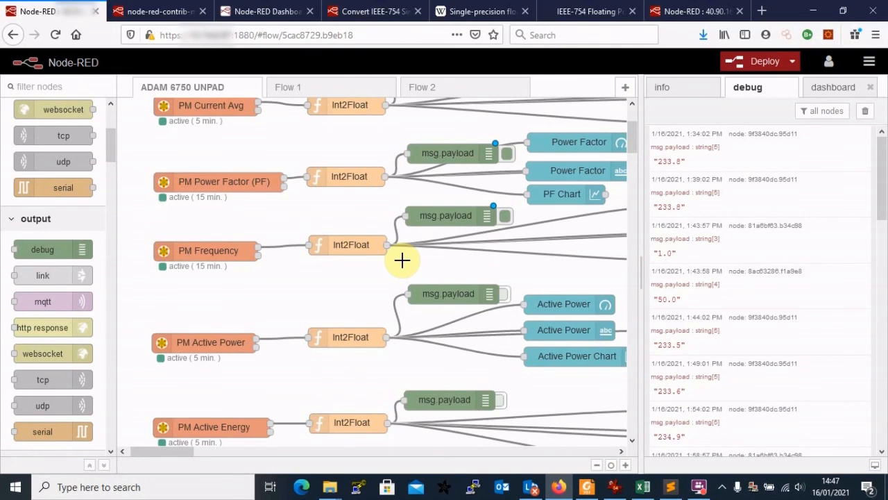
pyautogui.scroll(3, 401, 260)
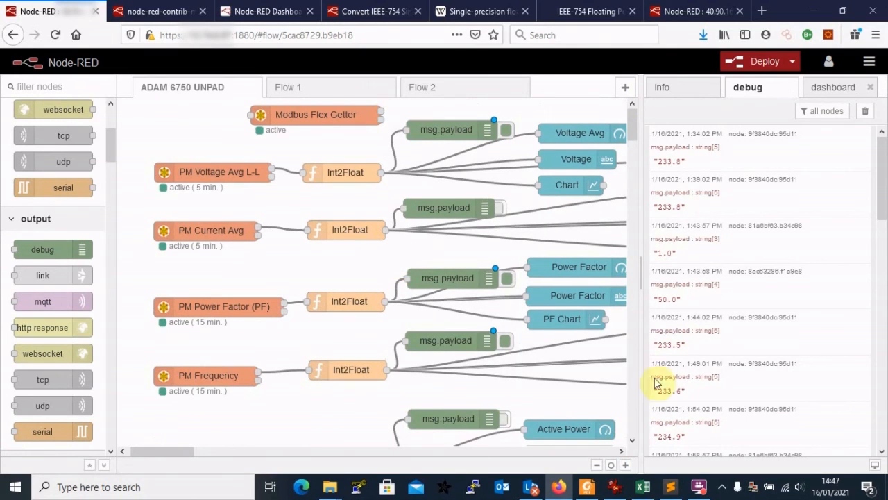
pyautogui.moveTo(693, 489)
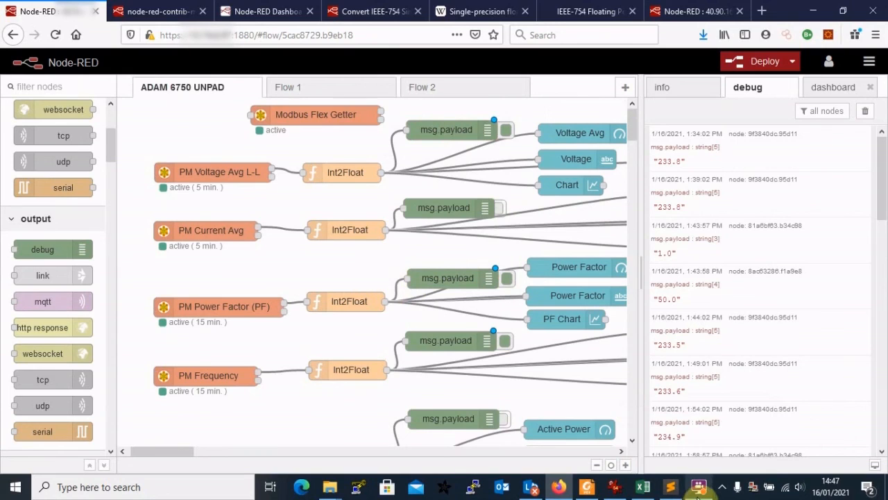
pyautogui.click(699, 489)
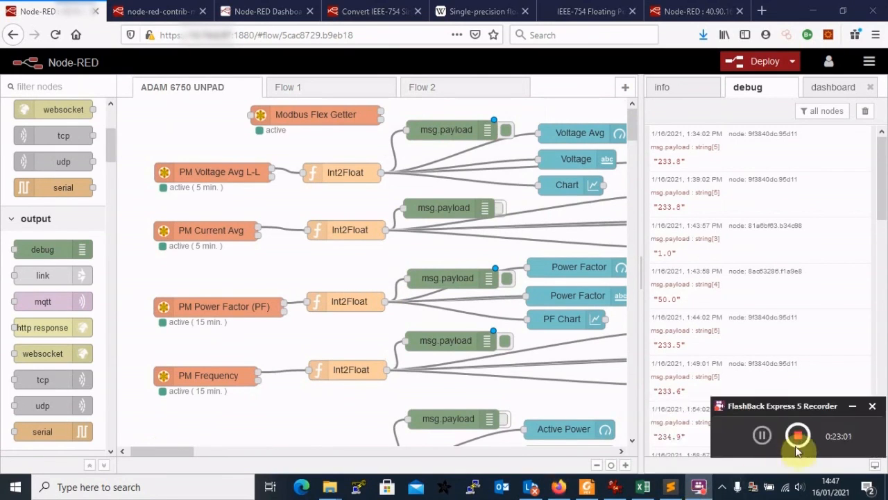